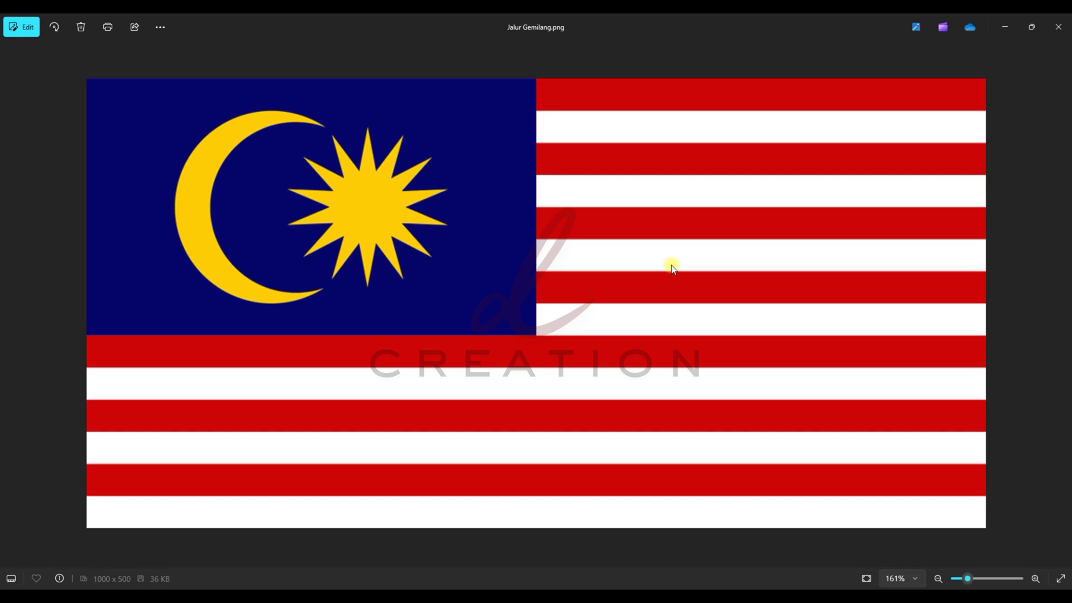
# - Switch to the Malaysia Day Special (Jalur Gemilang).jpg reference drawing and examine the flag's unit layout and the crescent and star dimensions
pyautogui.moveTo(617, 587)
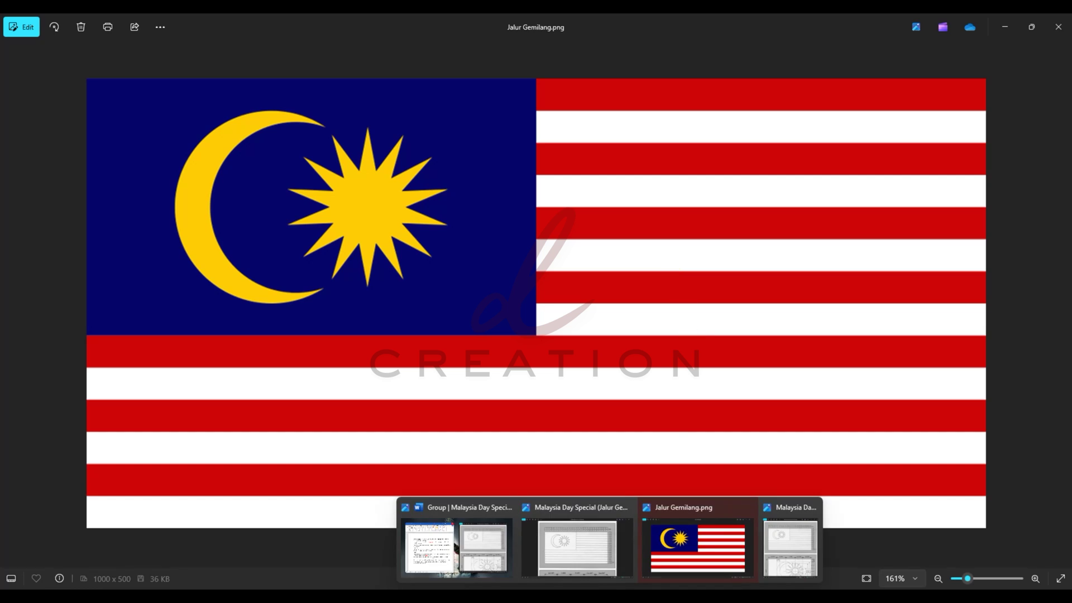
pyautogui.click(614, 550)
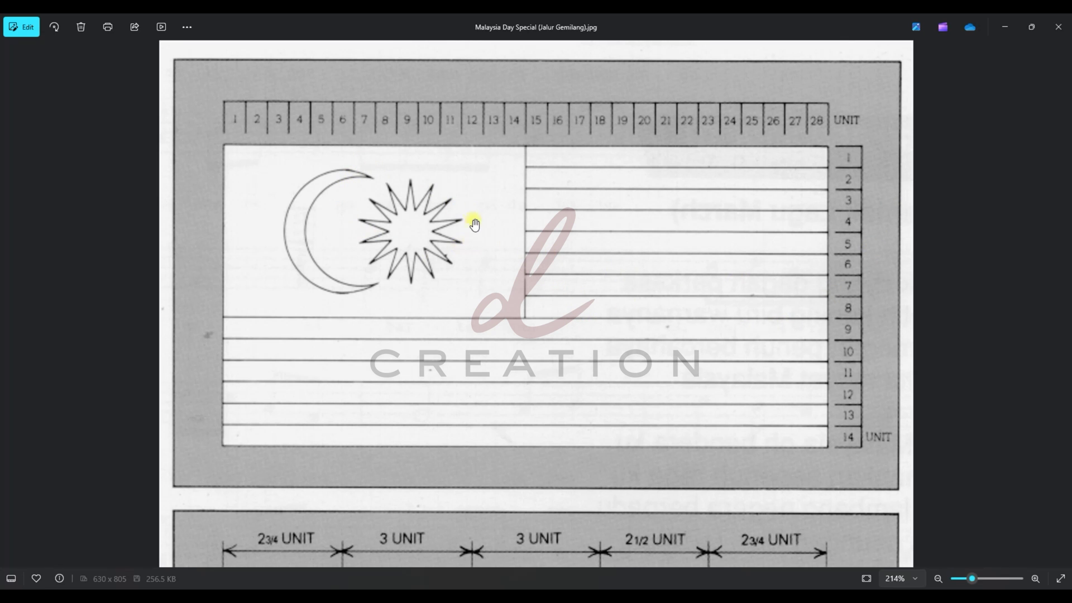
pyautogui.keyDown('ctrl'); pyautogui.scroll(-1, 476, 235); pyautogui.keyUp('ctrl')
pyautogui.scroll(-5, 512, 301)
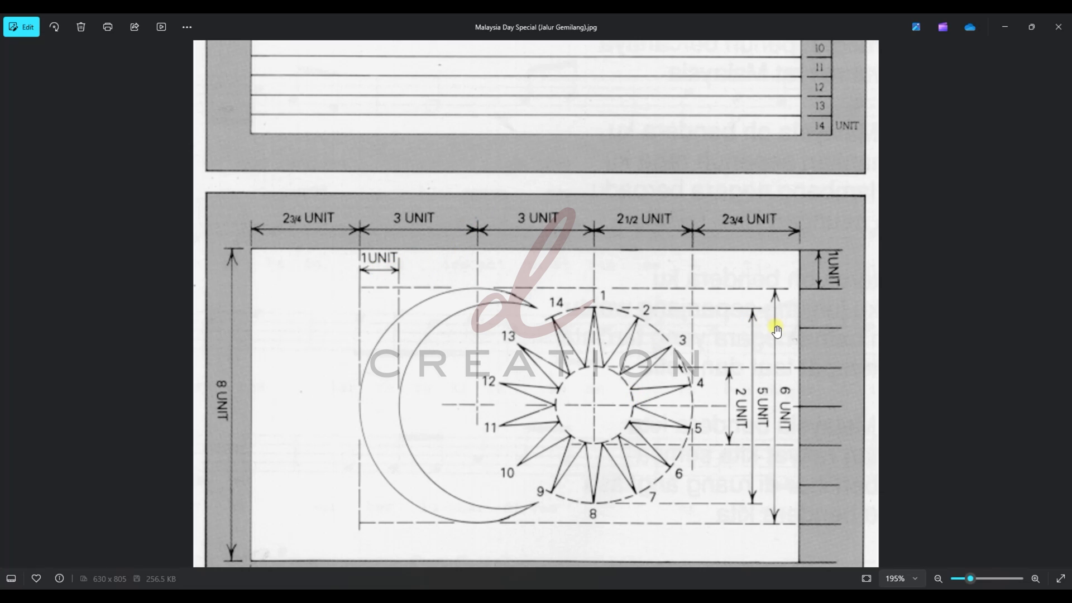
pyautogui.moveTo(737, 146); pyautogui.dragTo(735, 322)
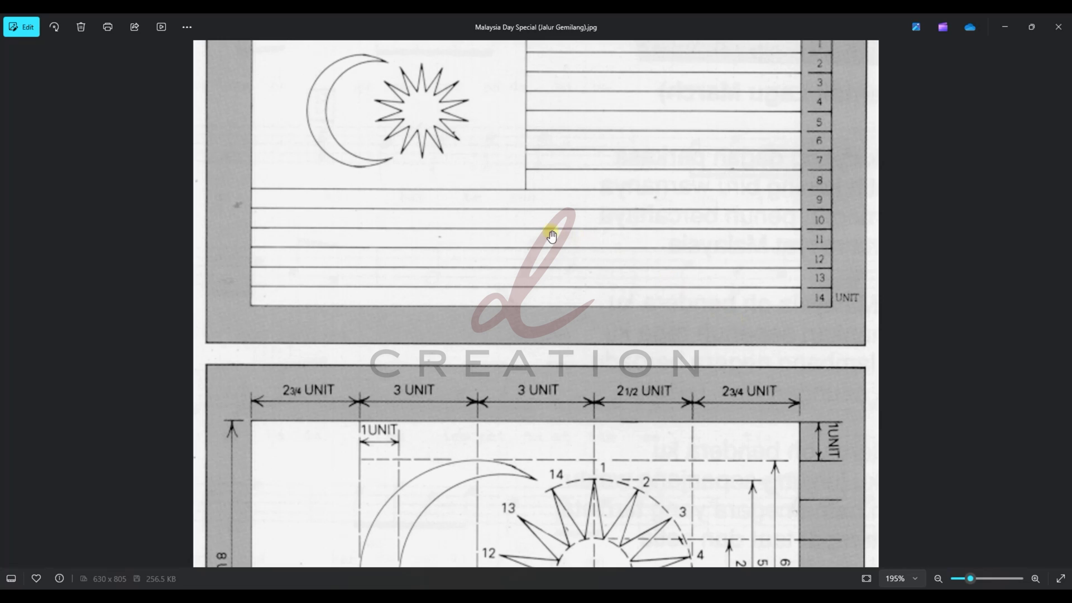
# - Switch to SOLIDWORKS and set the part's unit system to IPS (inch, pound, second)
pyautogui.click(657, 585)
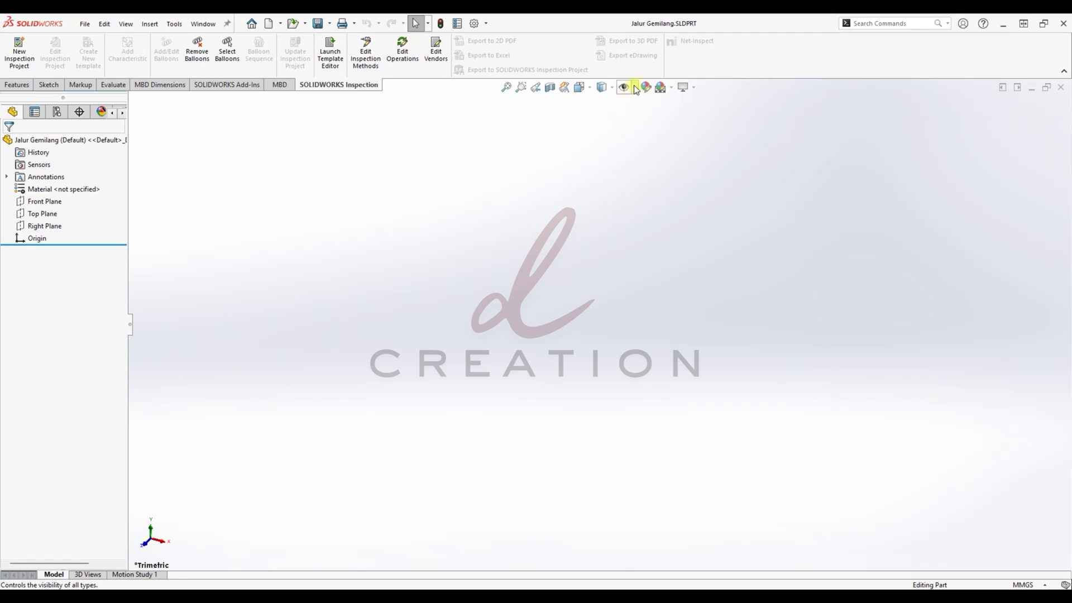
pyautogui.click(1024, 584)
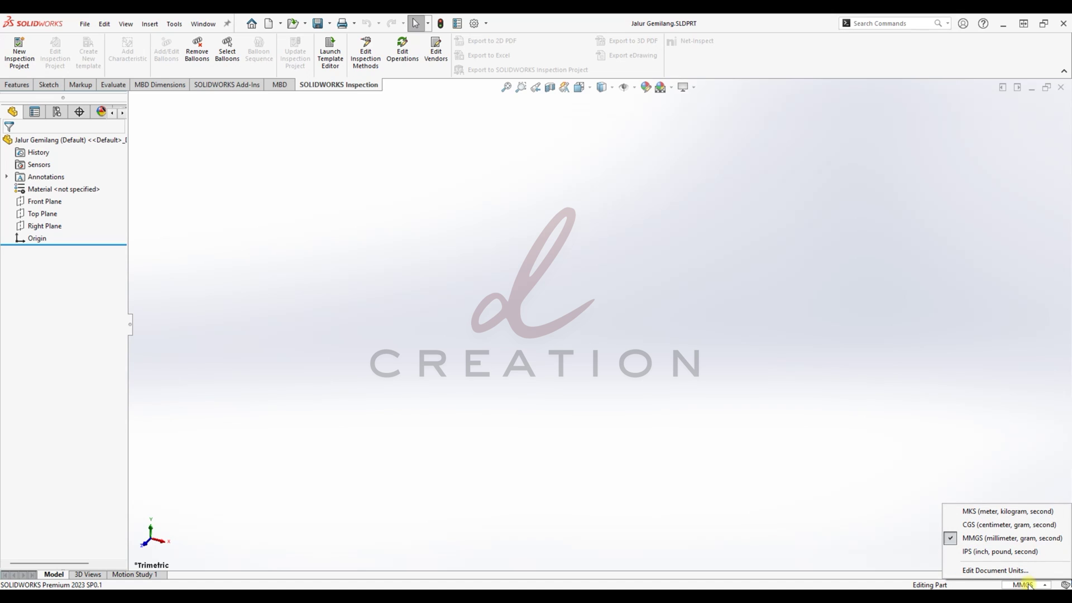
pyautogui.click(984, 552)
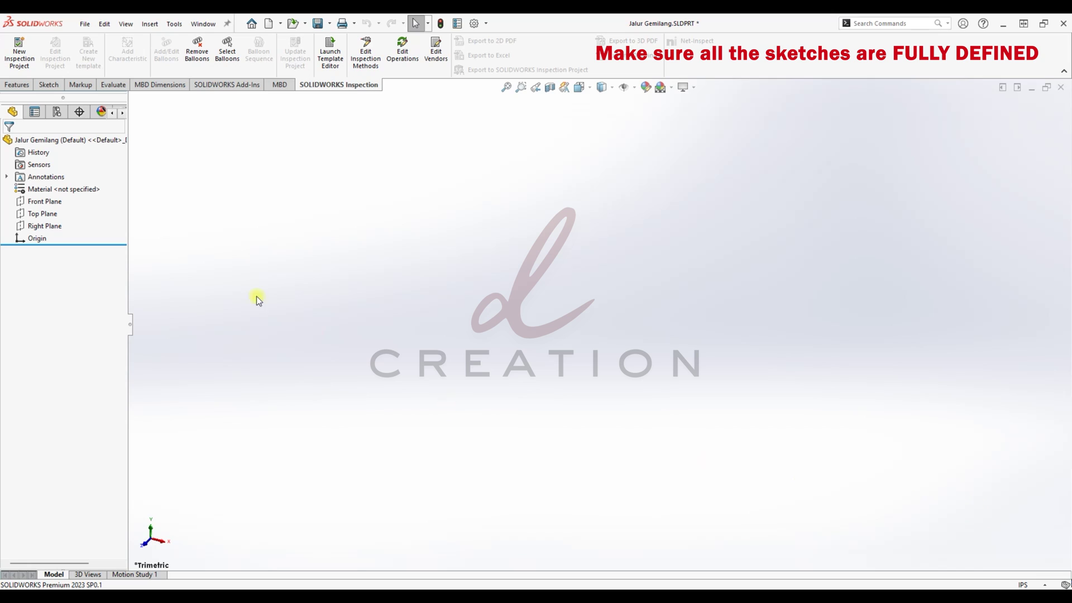
# - Start a sketch on the Top Plane and draw a center rectangle about 9.7 by 5.7 in around the origin
pyautogui.click(52, 214)
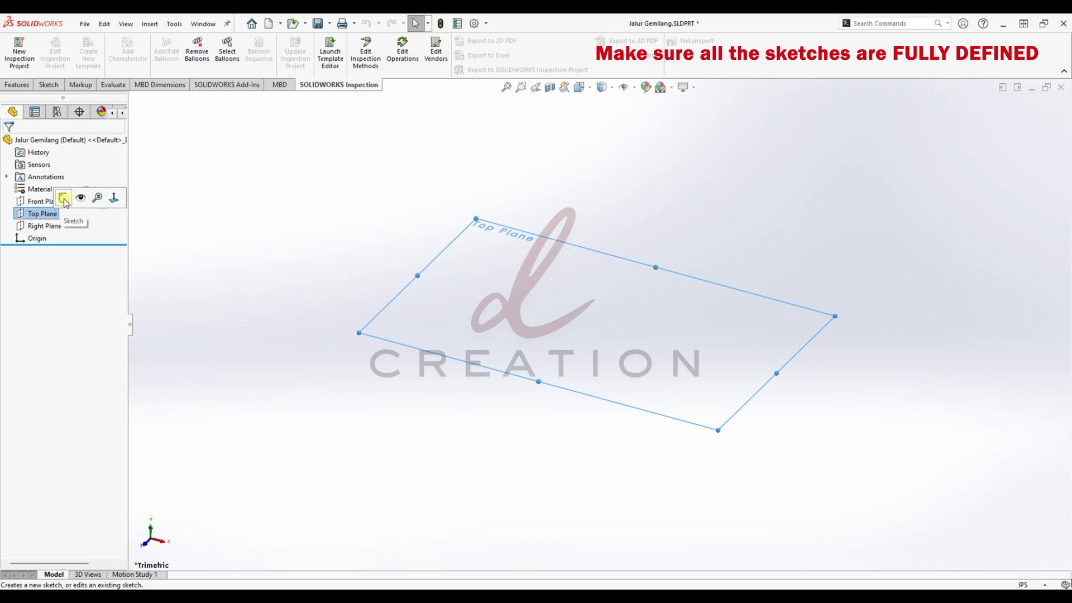
pyautogui.click(64, 198)
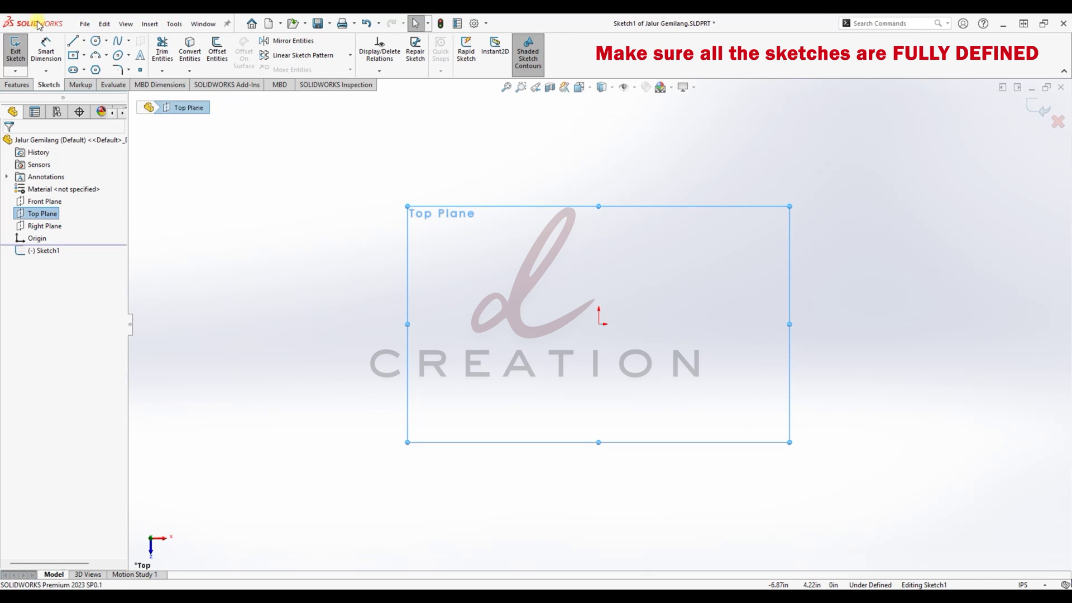
pyautogui.click(75, 56)
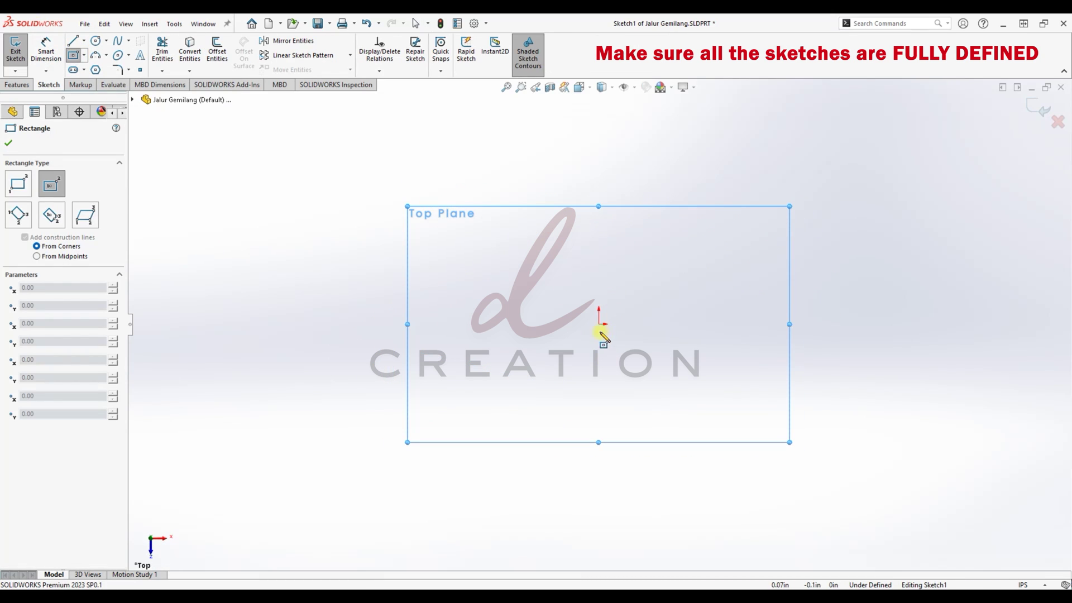
pyautogui.click(84, 56)
pyautogui.click(105, 84)
pyautogui.click(70, 56)
pyautogui.click(599, 324)
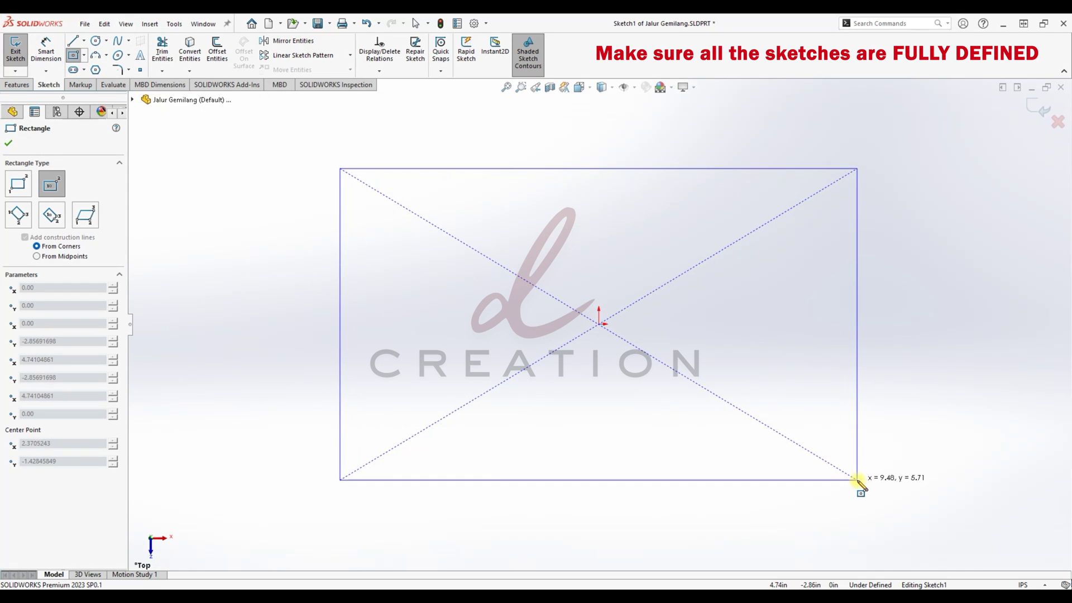
pyautogui.click(863, 480)
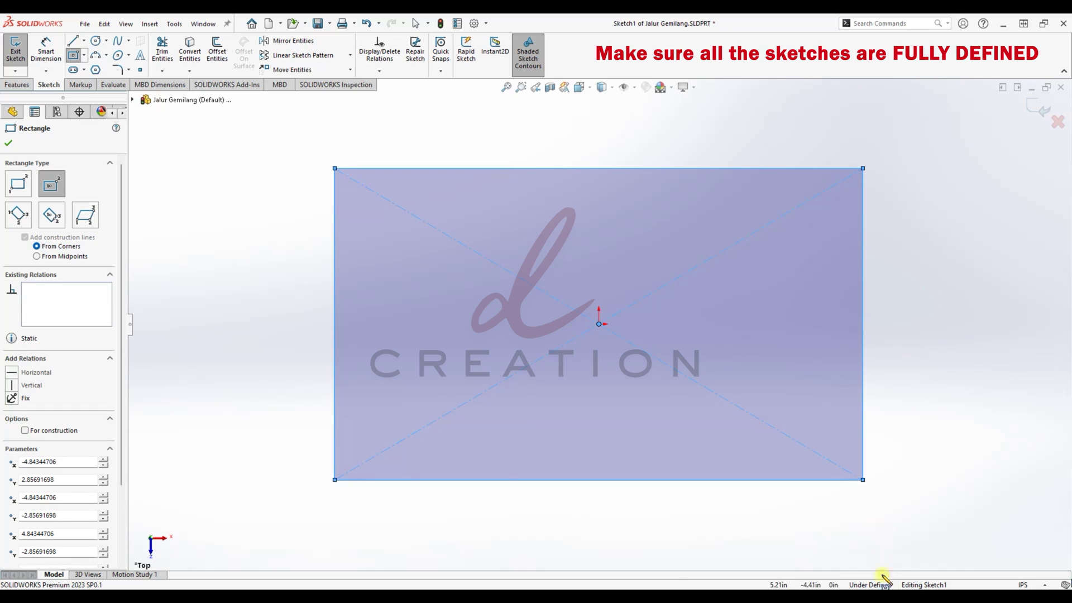
# - Dimension the rectangle with a height of 14 in and a width of 28 in
pyautogui.click(46, 49)
pyautogui.click(337, 271)
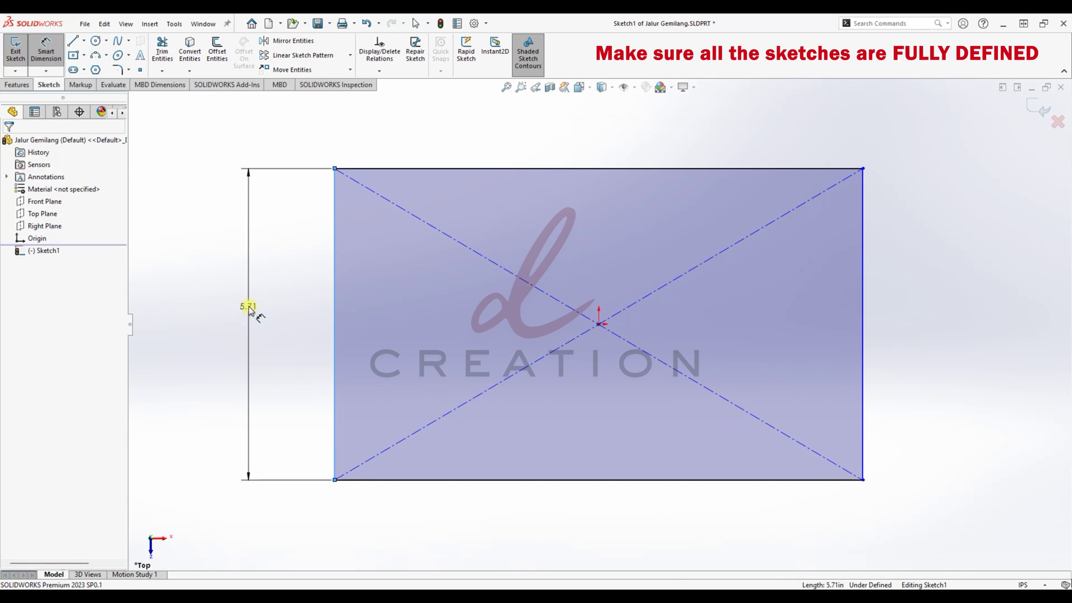
pyautogui.click(249, 307)
pyautogui.write('14')
pyautogui.press('Return')
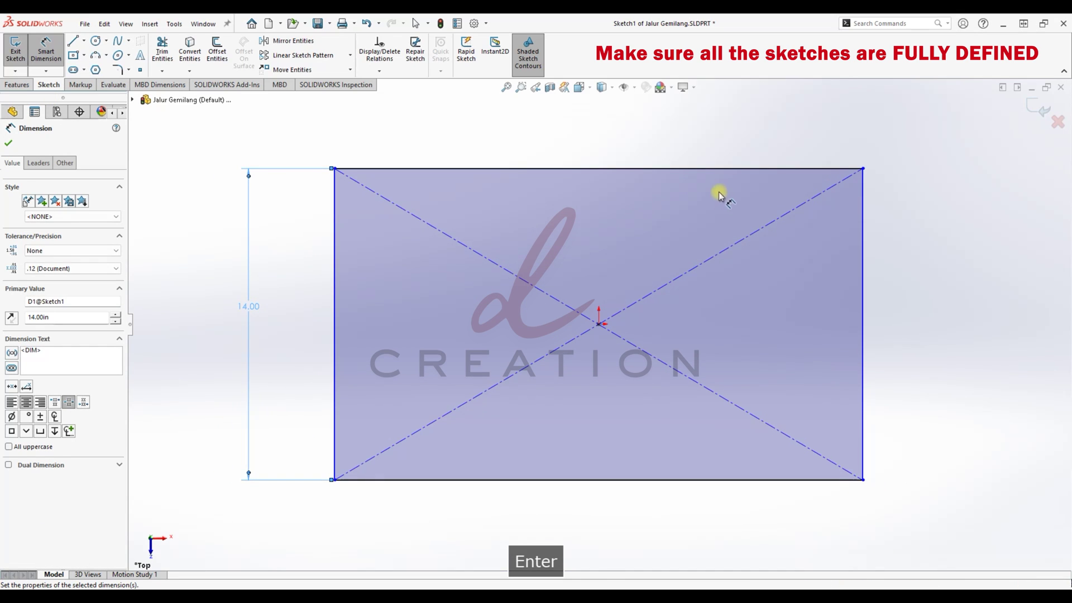
pyautogui.click(683, 169)
pyautogui.click(598, 130)
pyautogui.write('28')
pyautogui.press('Return')
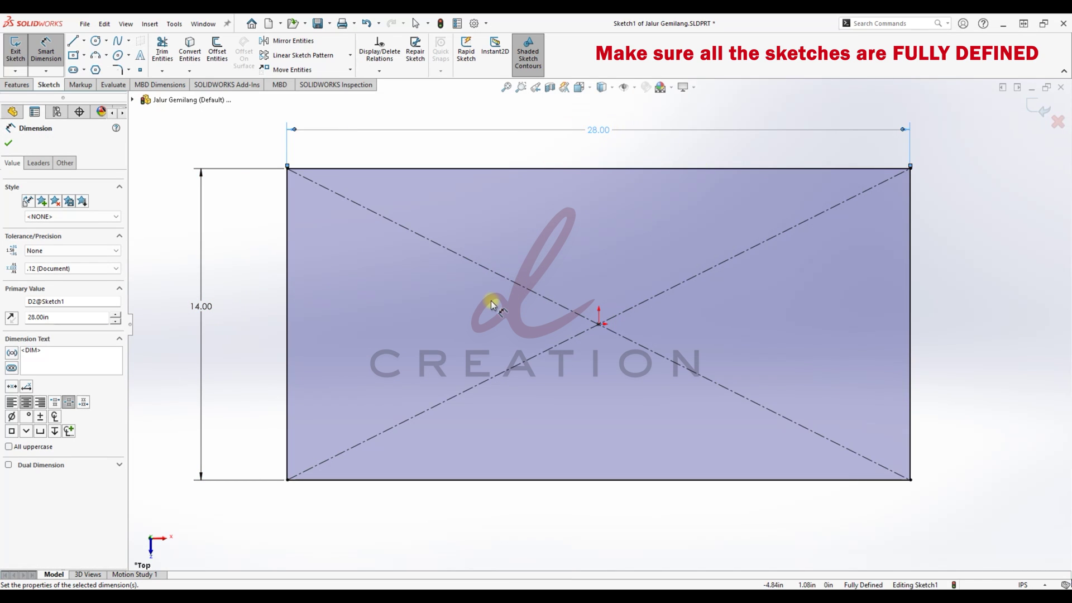
pyautogui.press('Escape')
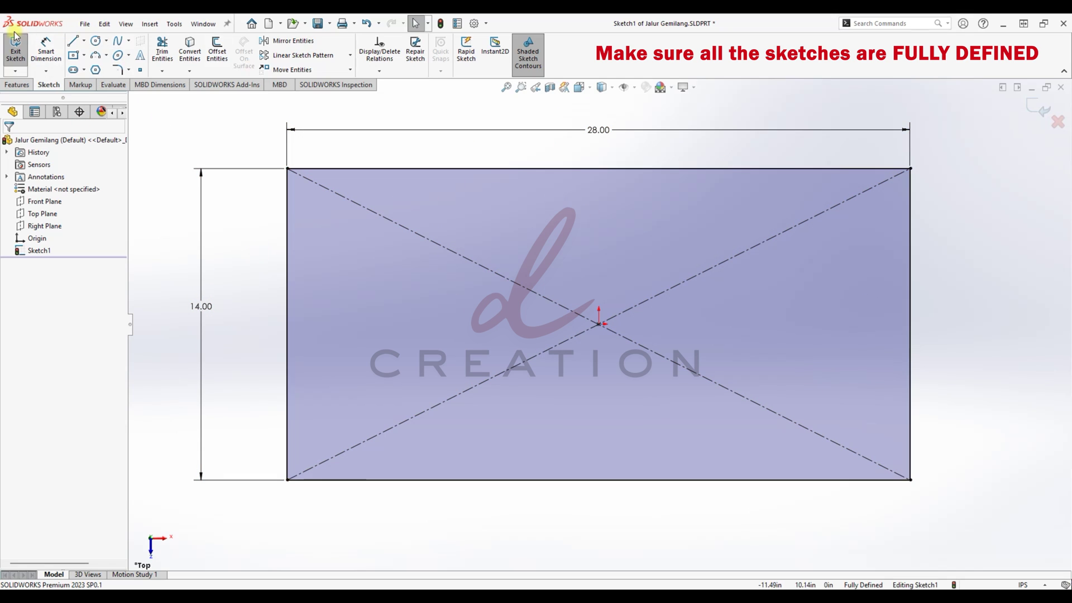
# - Examine the canton and stripe layout in the flag reference drawing, then return to the SOLIDWORKS sketch
pyautogui.moveTo(626, 596)
pyautogui.click(572, 546)
pyautogui.scroll(4, 444, 181)
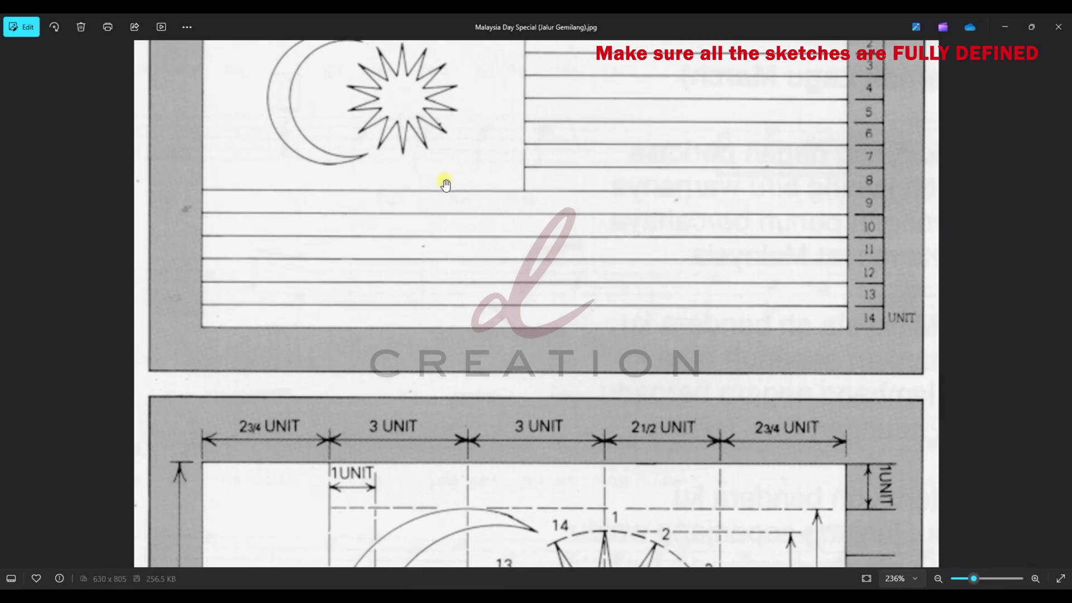
pyautogui.moveTo(443, 182); pyautogui.dragTo(401, 302)
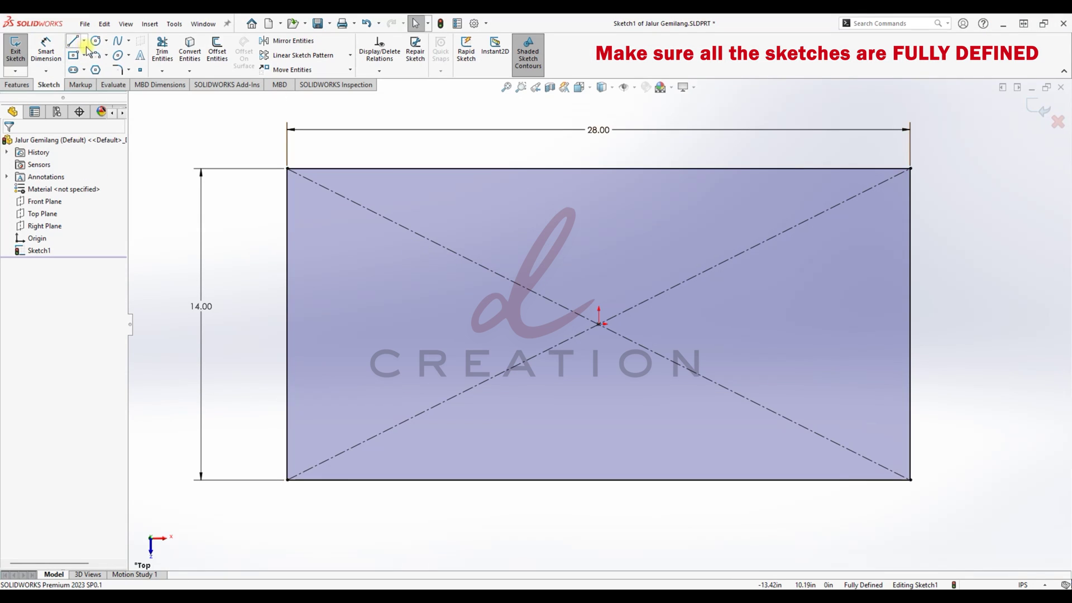
pyautogui.moveTo(603, 595)
pyautogui.click(598, 545)
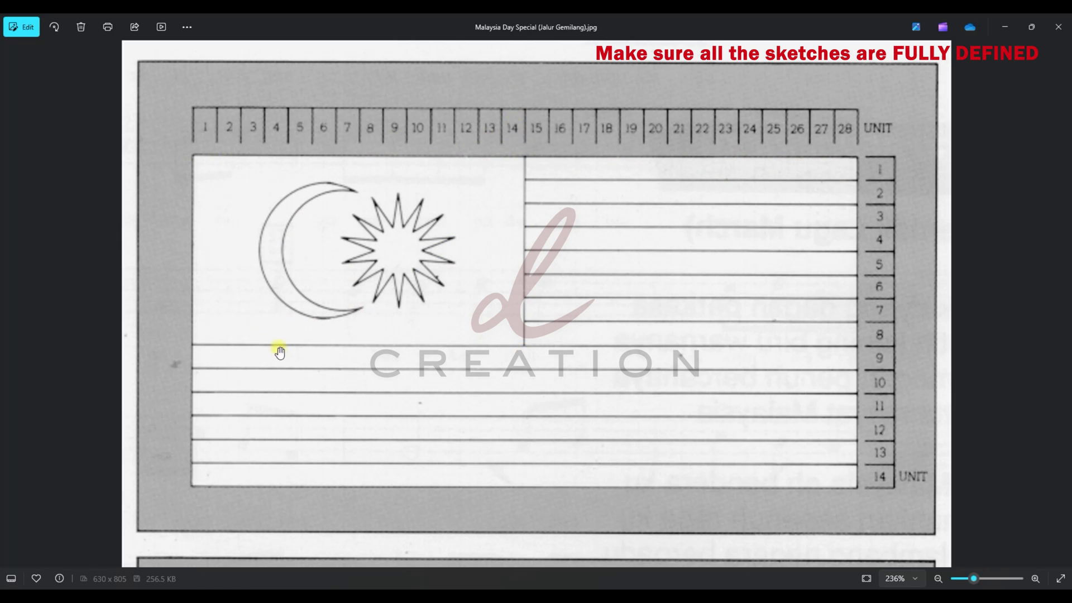
pyautogui.click(1003, 28)
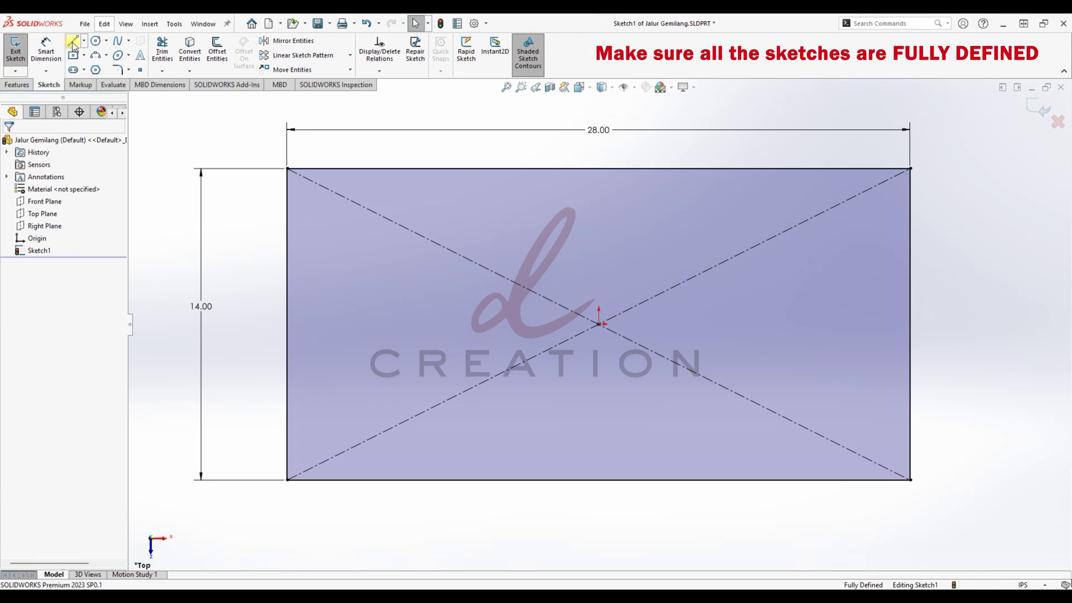
pyautogui.click(73, 41)
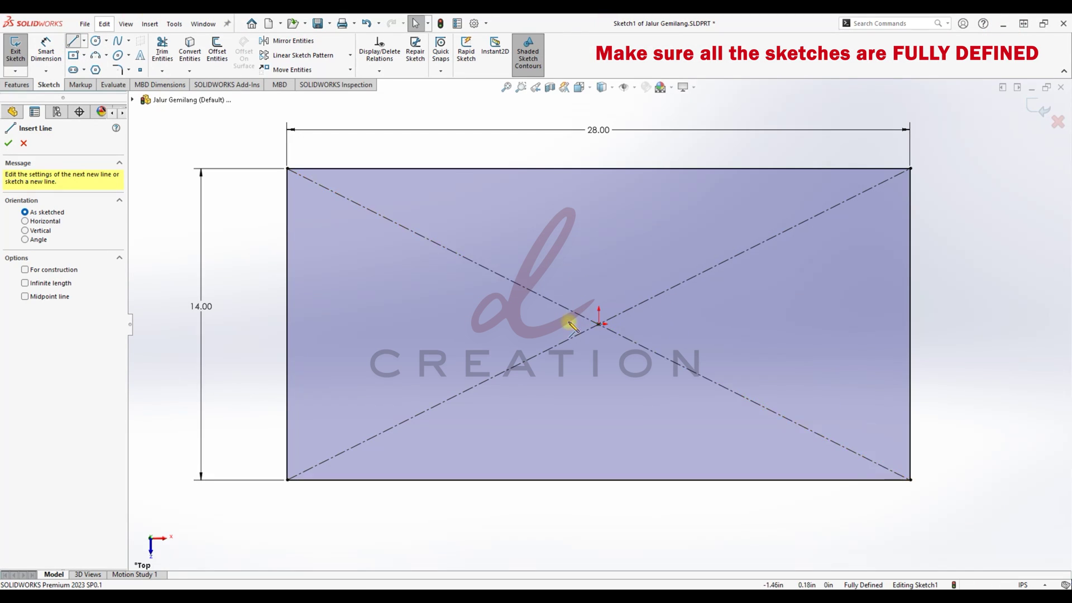
pyautogui.click(599, 168)
pyautogui.click(598, 324)
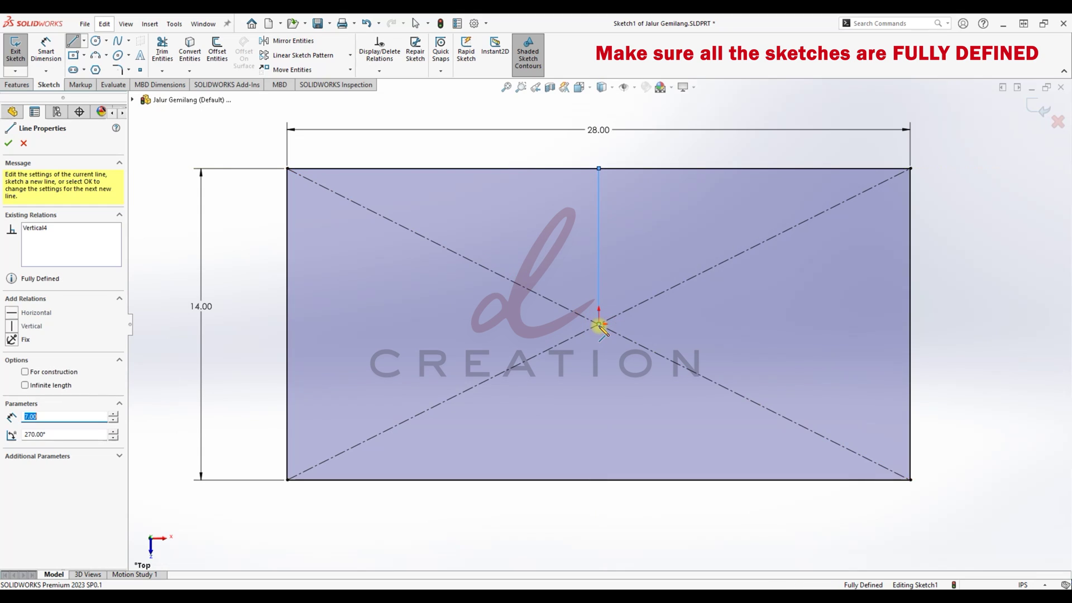
pyautogui.press('Escape')
pyautogui.click(598, 241)
pyautogui.press('Delete')
# - Outline the canton with a vertical line about 8 in down from the top edge's midpoint and a horizontal line to the left edge
pyautogui.click(84, 41)
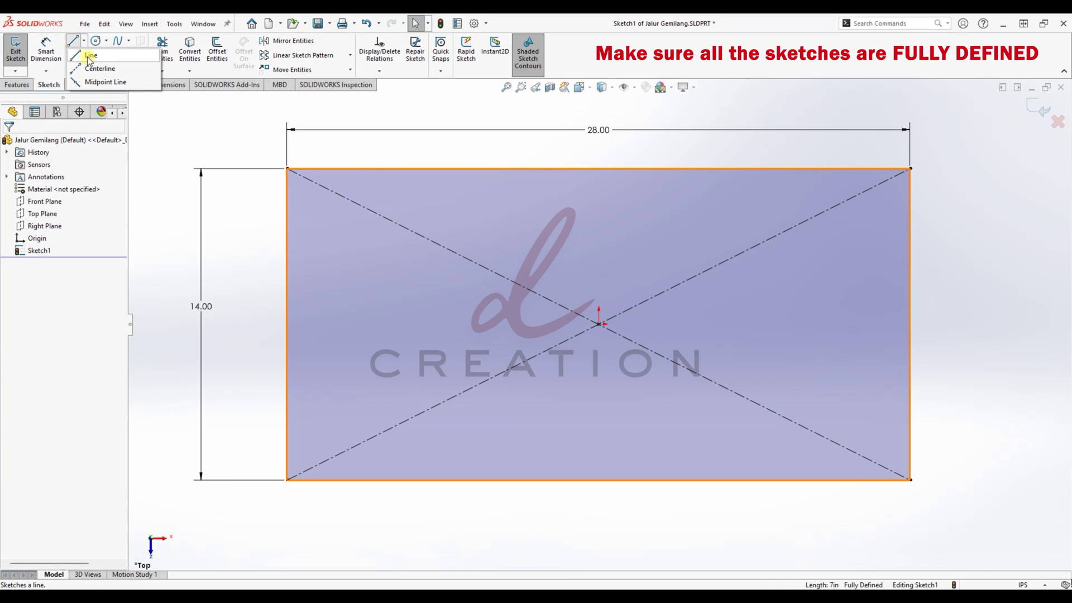
pyautogui.click(95, 58)
pyautogui.click(598, 168)
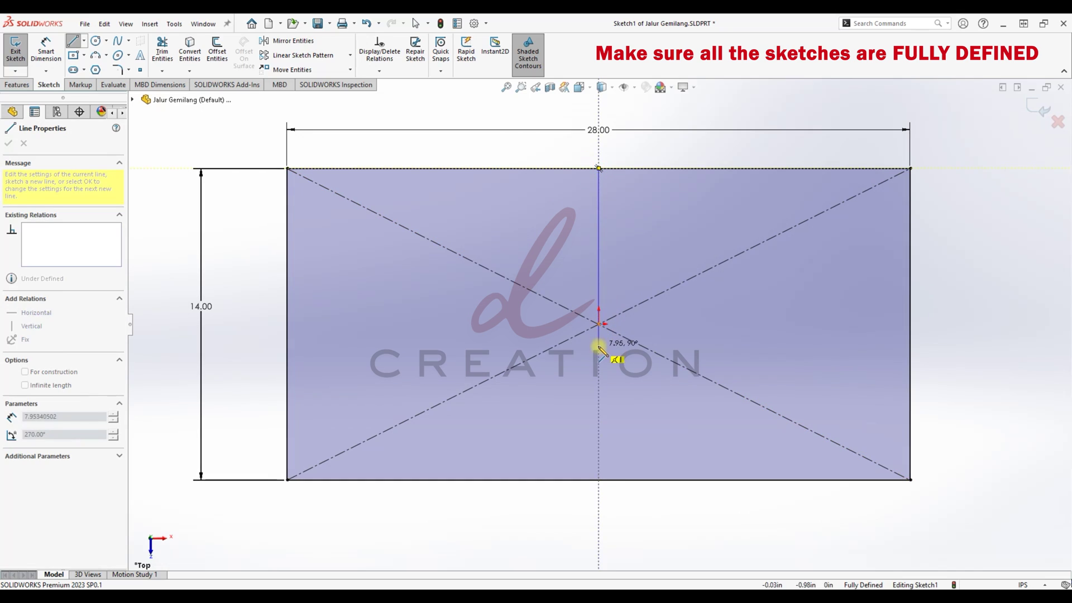
pyautogui.click(599, 346)
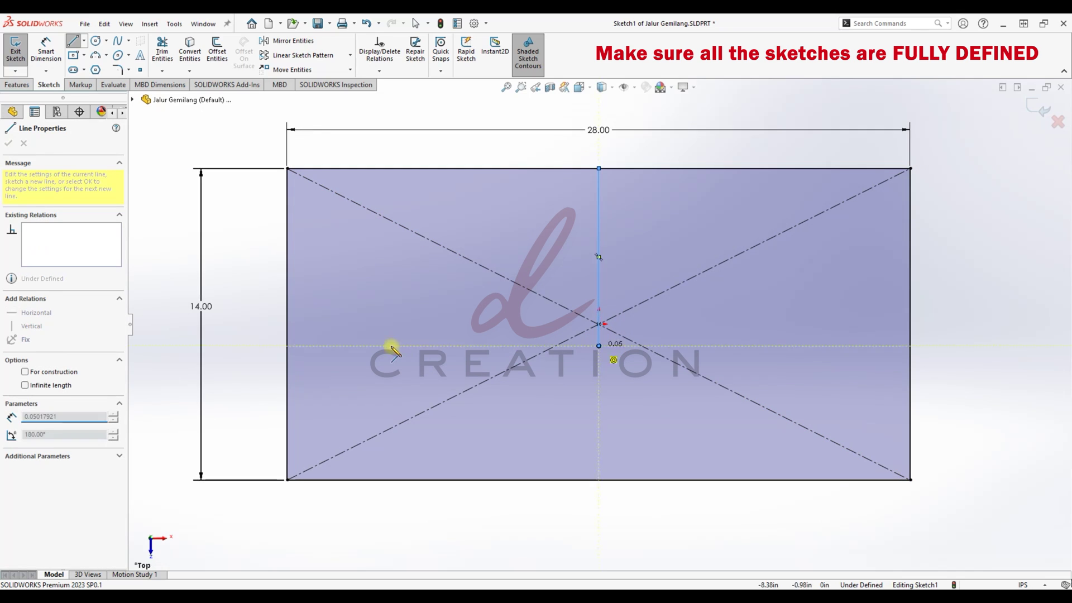
pyautogui.click(286, 346)
pyautogui.press('Escape')
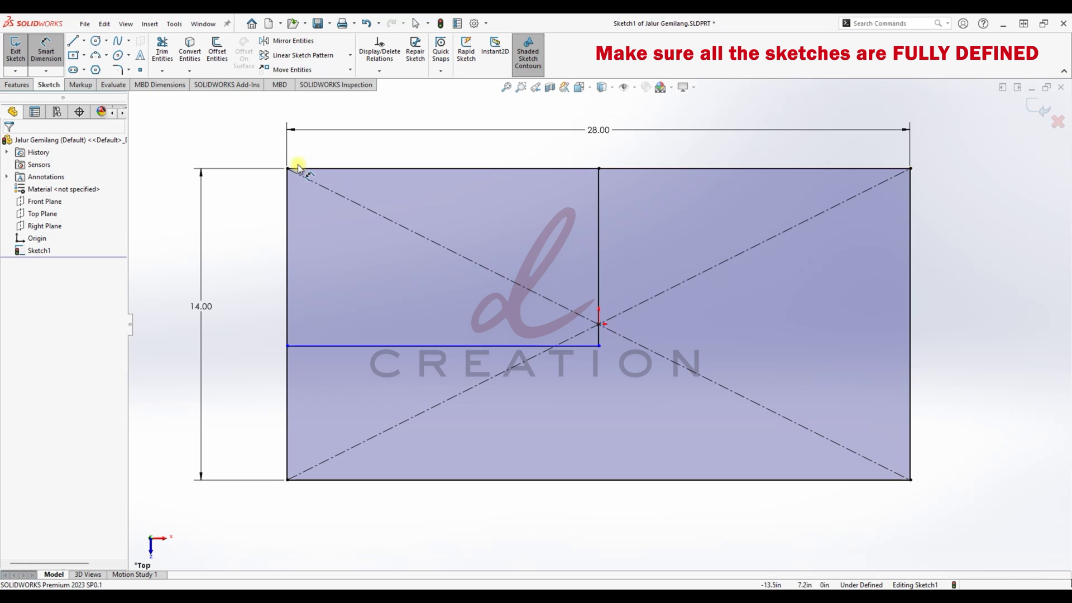
# - Dimension the canton's height from the rectangle's top edge to its lower line as 8 in
pyautogui.click(340, 346)
pyautogui.click(347, 169)
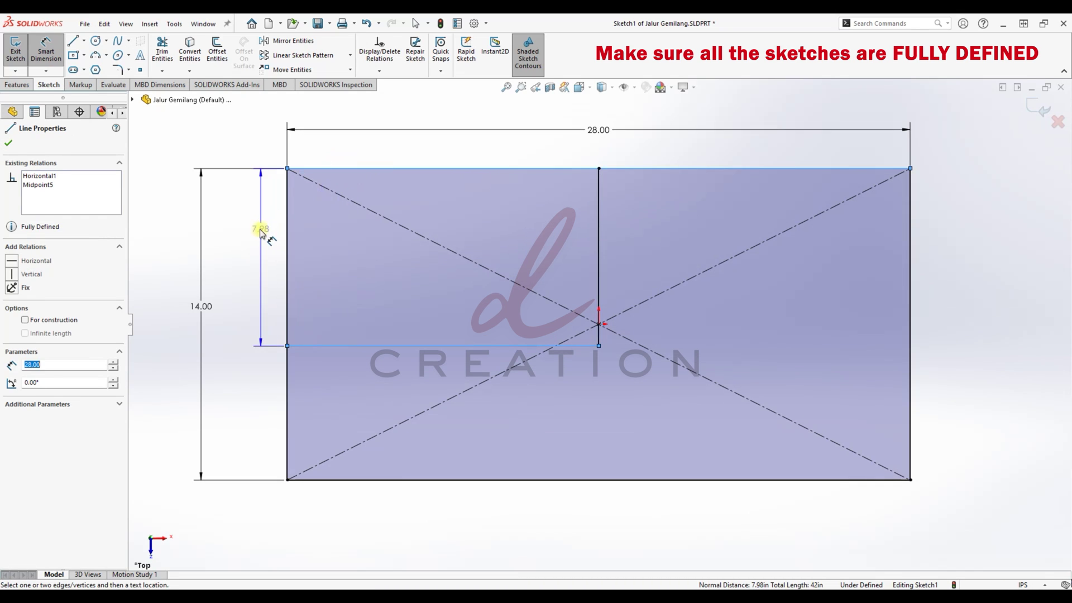
pyautogui.click(246, 233)
pyautogui.write('8')
pyautogui.press('Return')
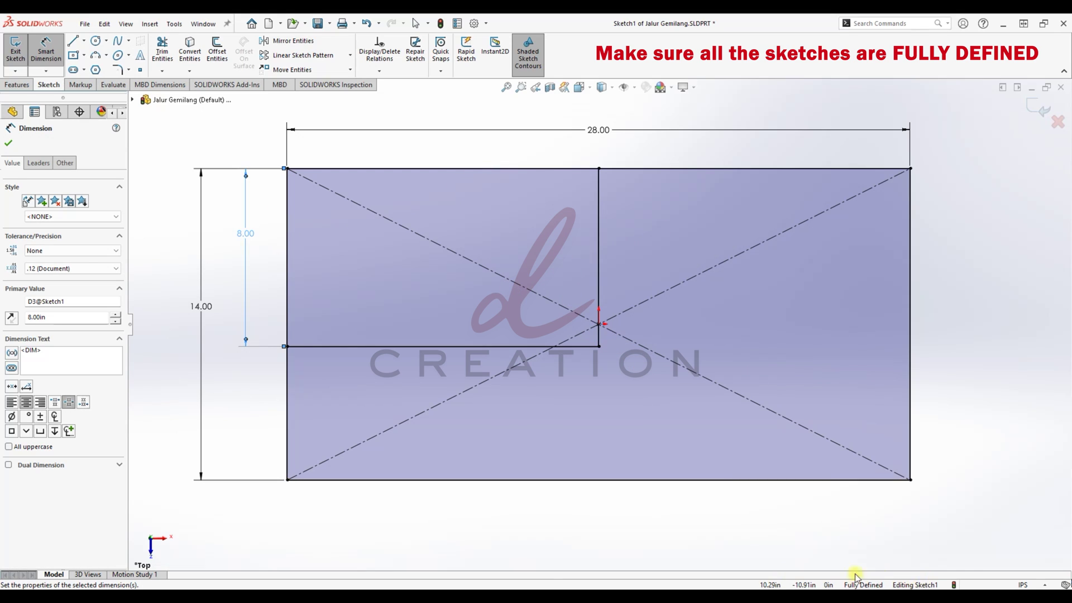
pyautogui.press('Escape')
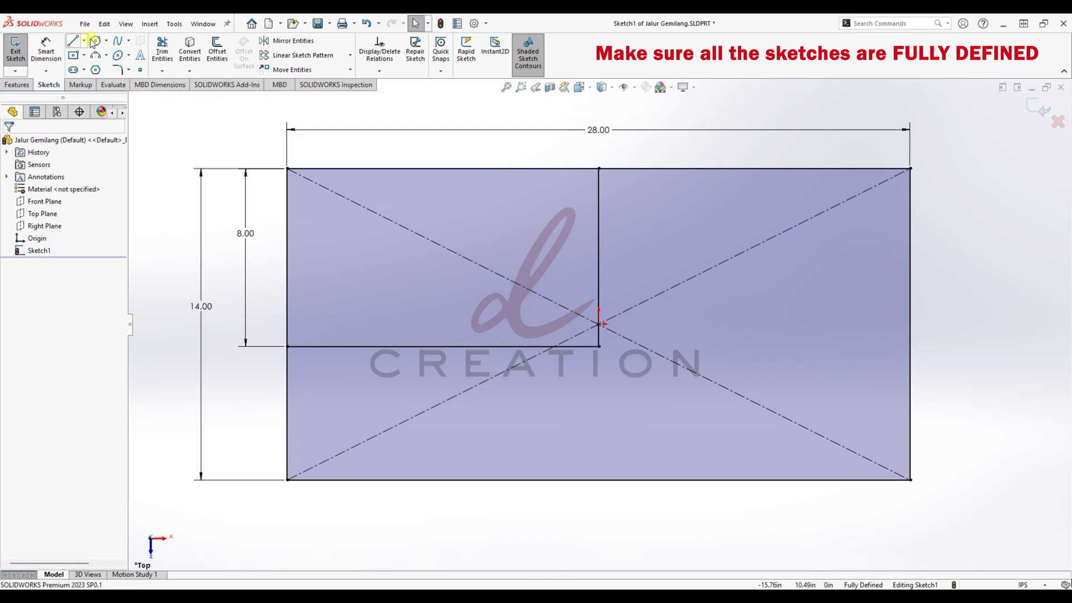
# - Draw a horizontal stripe line from the canton's right side to the rectangle's right edge, about 0.9 in below the top edge
pyautogui.click(74, 43)
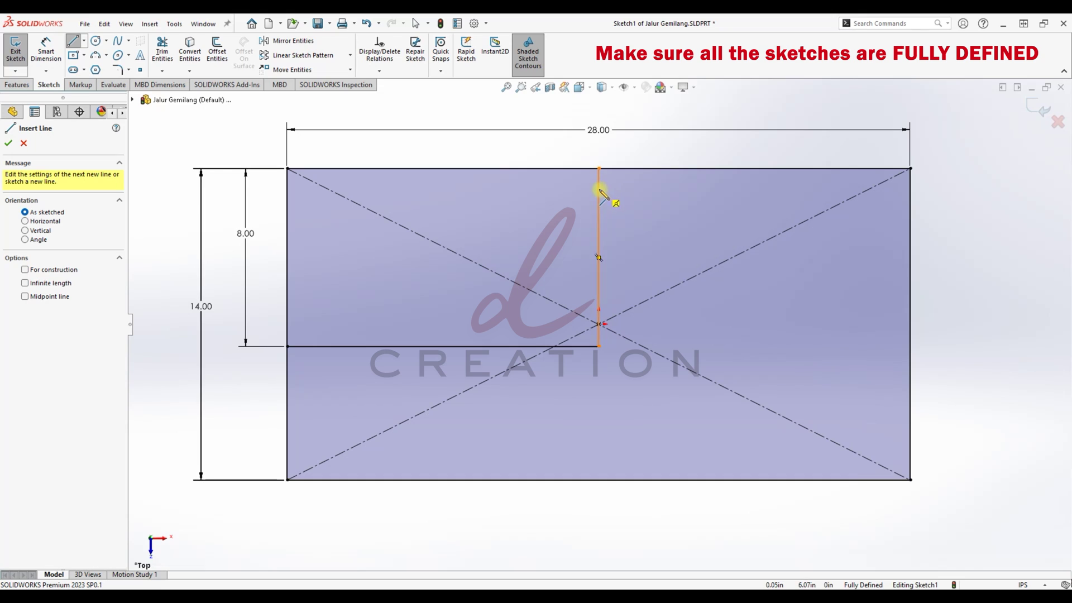
pyautogui.click(599, 188)
pyautogui.click(911, 188)
pyautogui.press('Escape')
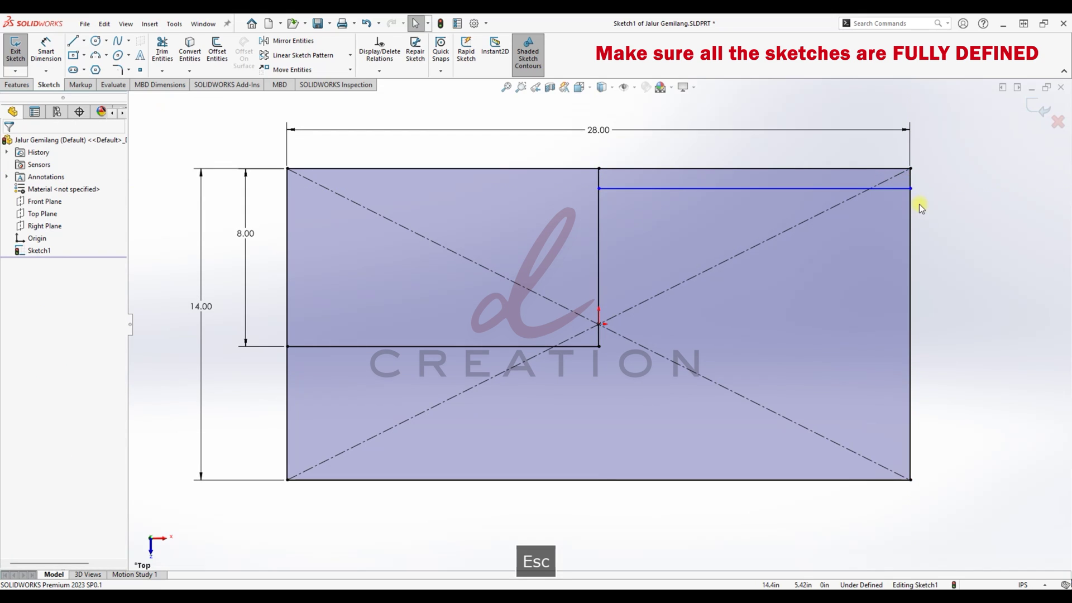
# - Dimension the distance between the stripe line and the rectangle's top edge as 1 in
pyautogui.click(46, 51)
pyautogui.click(866, 188)
pyautogui.click(866, 168)
pyautogui.click(931, 182)
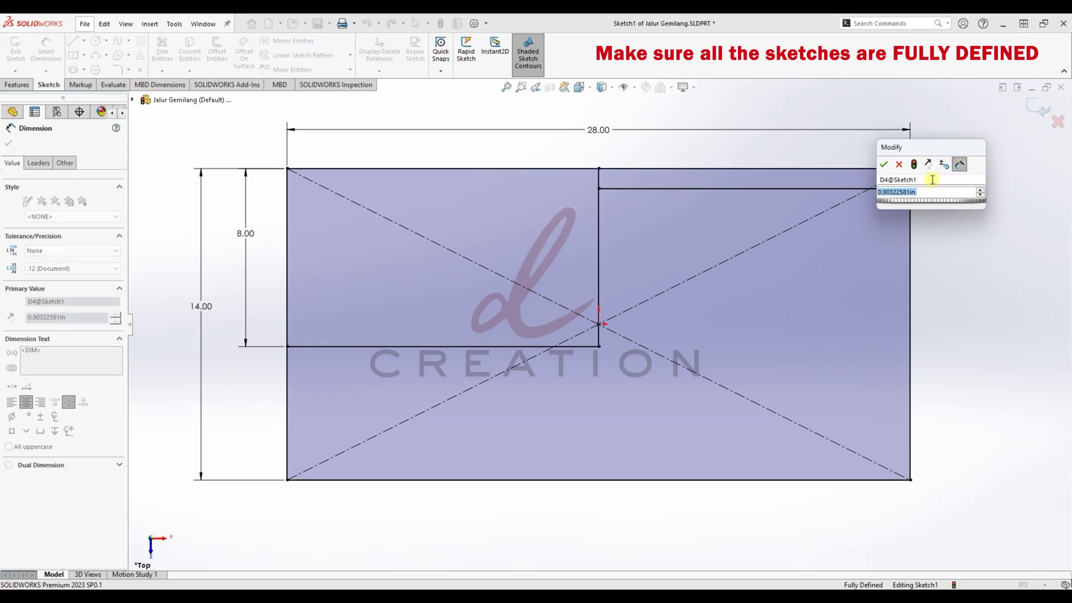
pyautogui.write('1')
pyautogui.press('Return')
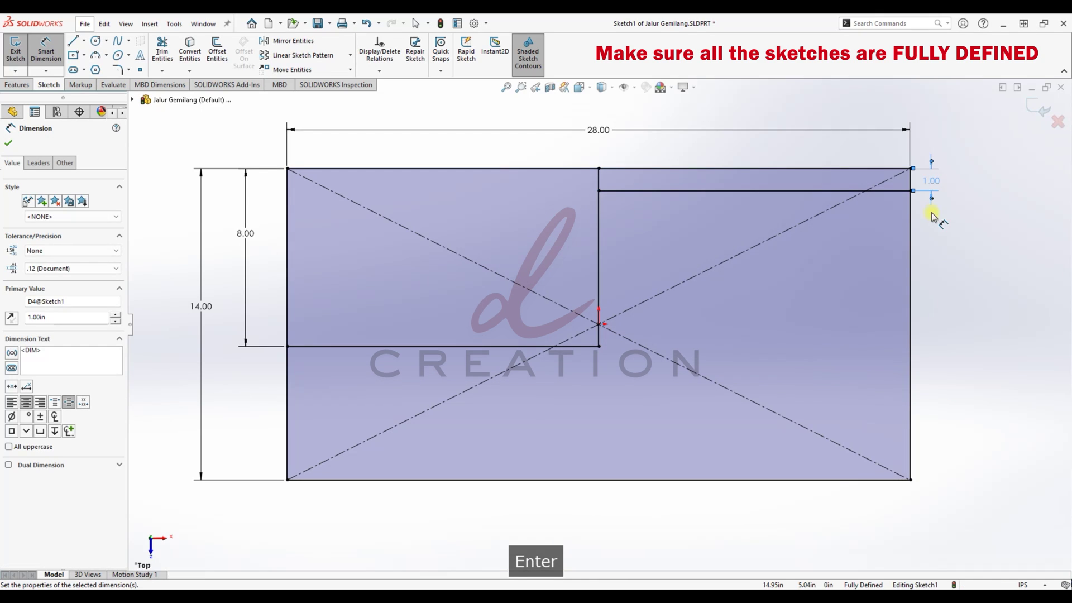
pyautogui.press('Escape')
# - Set up a linear sketch pattern of the upper stripe line with one instance along X and two along Y
pyautogui.click(350, 54)
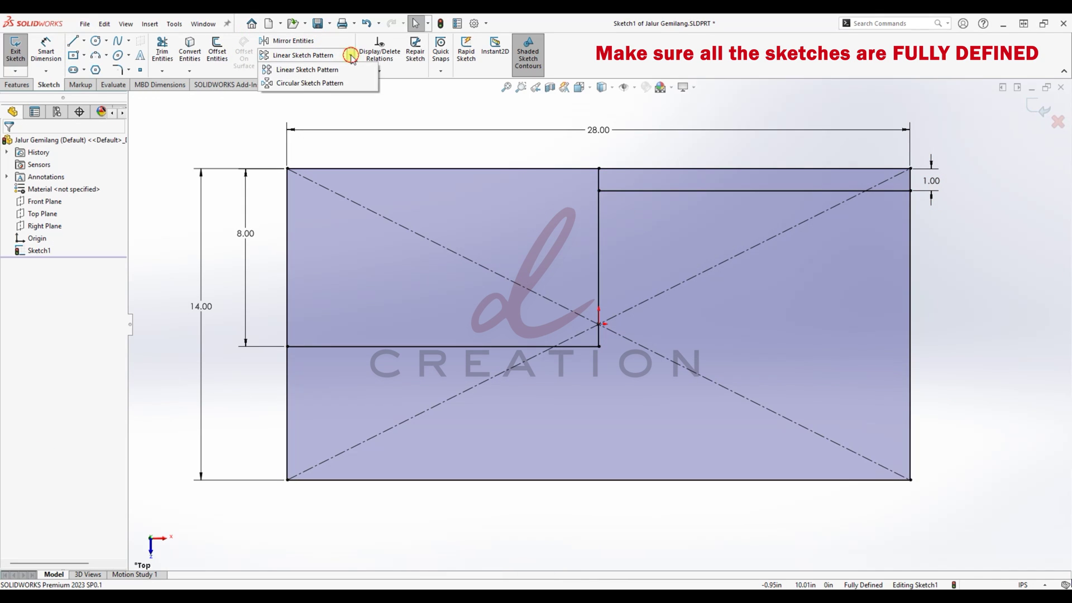
pyautogui.click(322, 72)
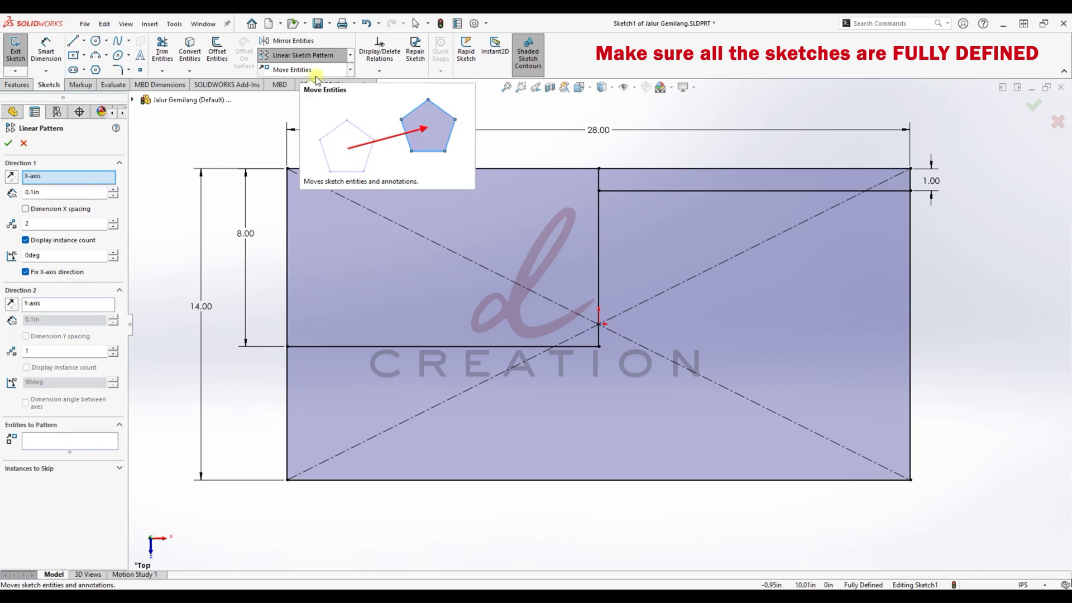
pyautogui.click(44, 447)
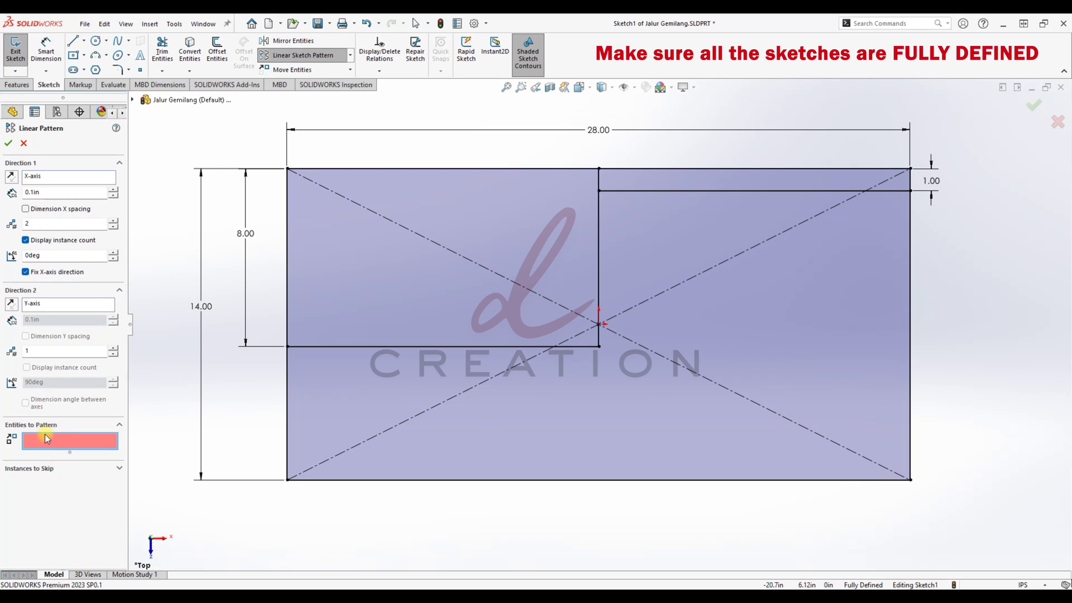
pyautogui.click(737, 192)
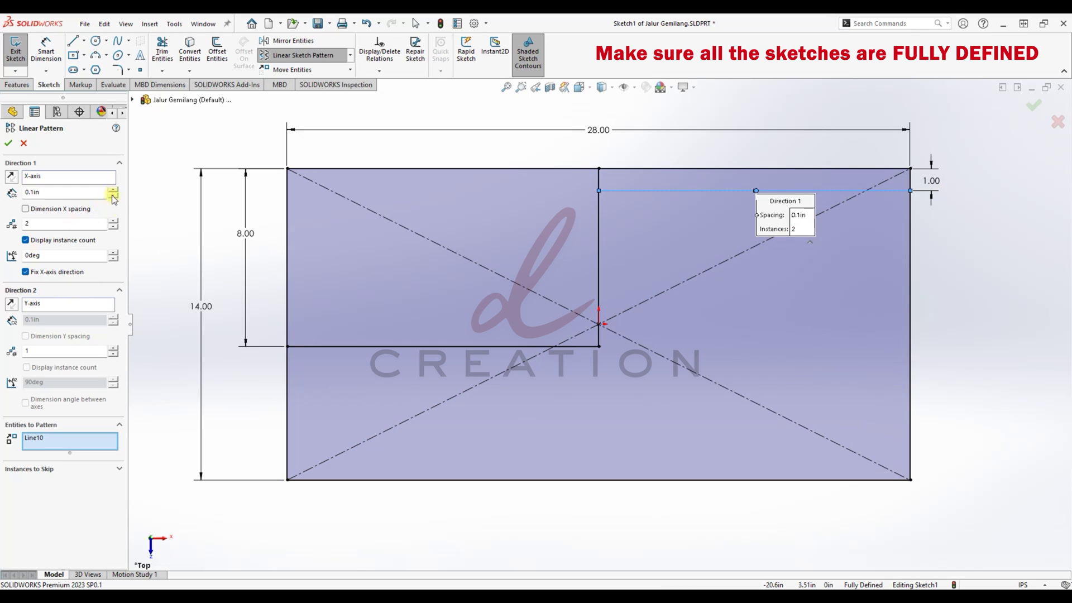
pyautogui.click(114, 227)
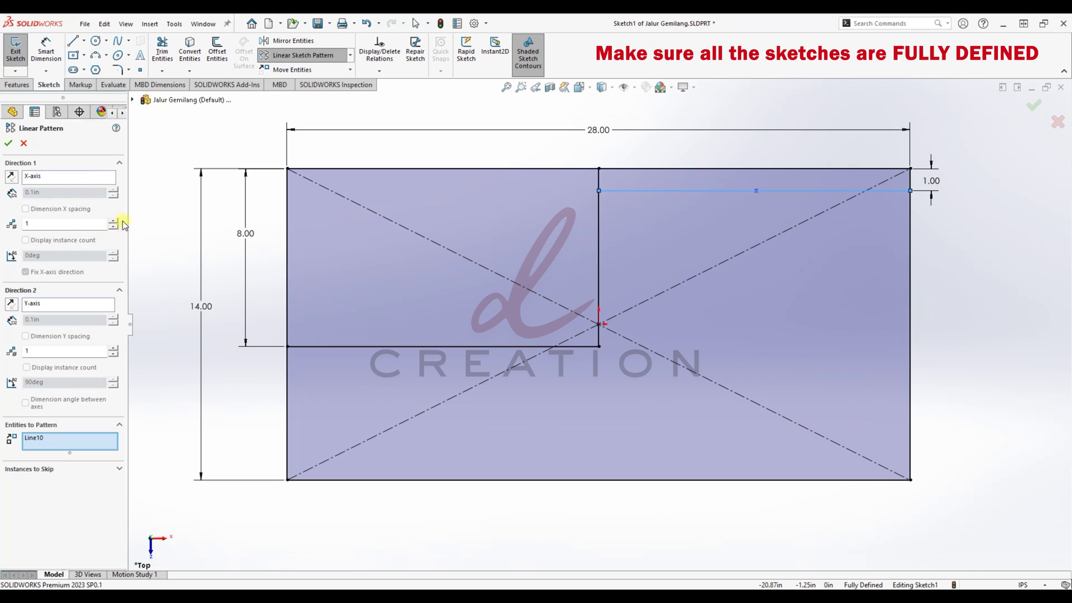
pyautogui.click(114, 348)
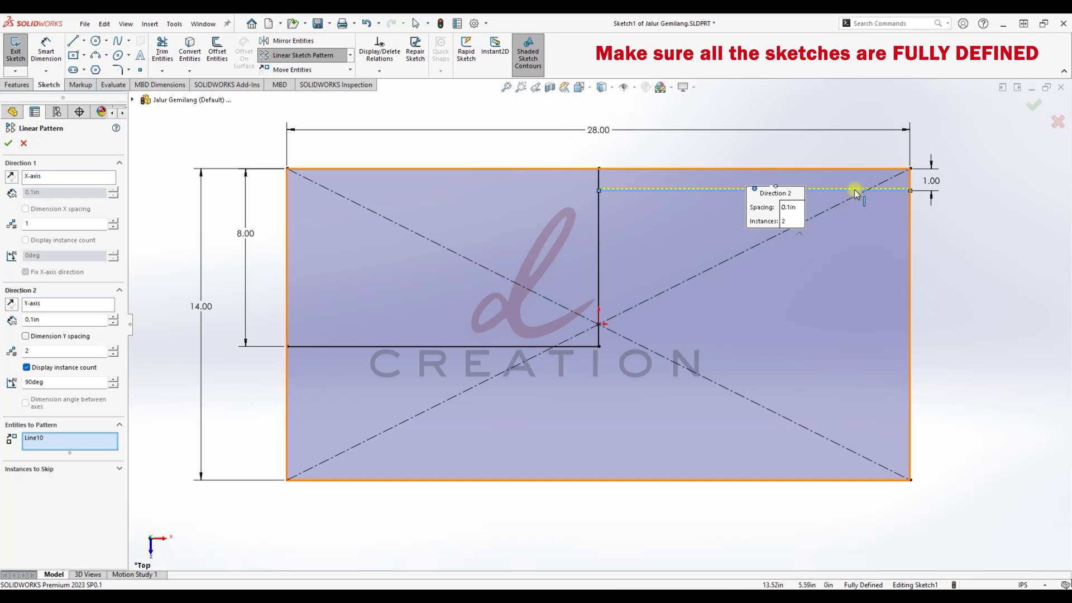
# - Space the stripe pattern 1 in apart along Y, reverse it downward, and create it with 8 instances
pyautogui.doubleClick(42, 320)
pyautogui.write('1')
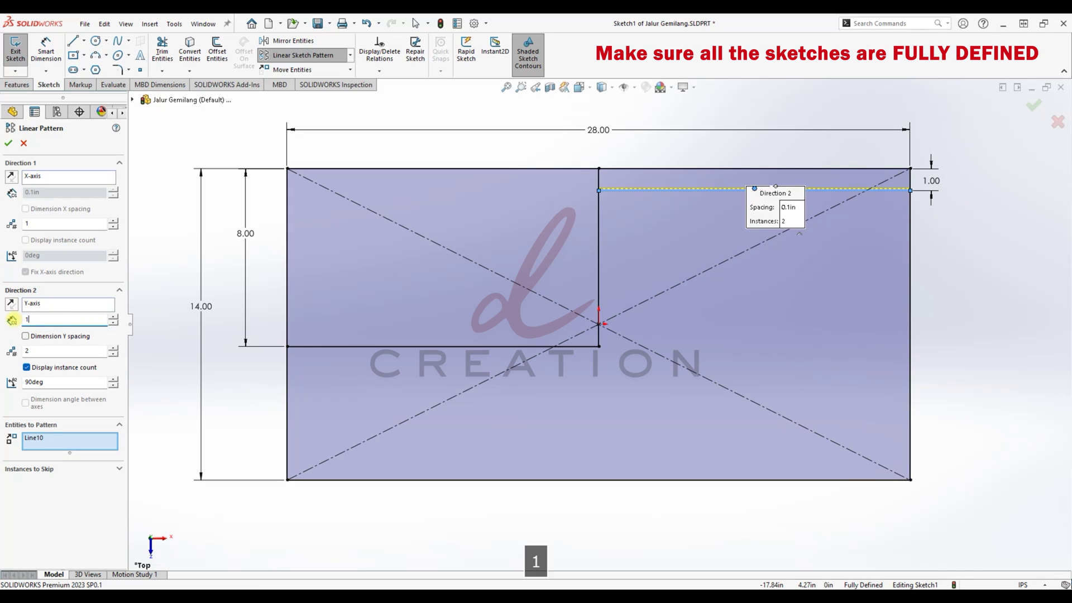
pyautogui.click(51, 351)
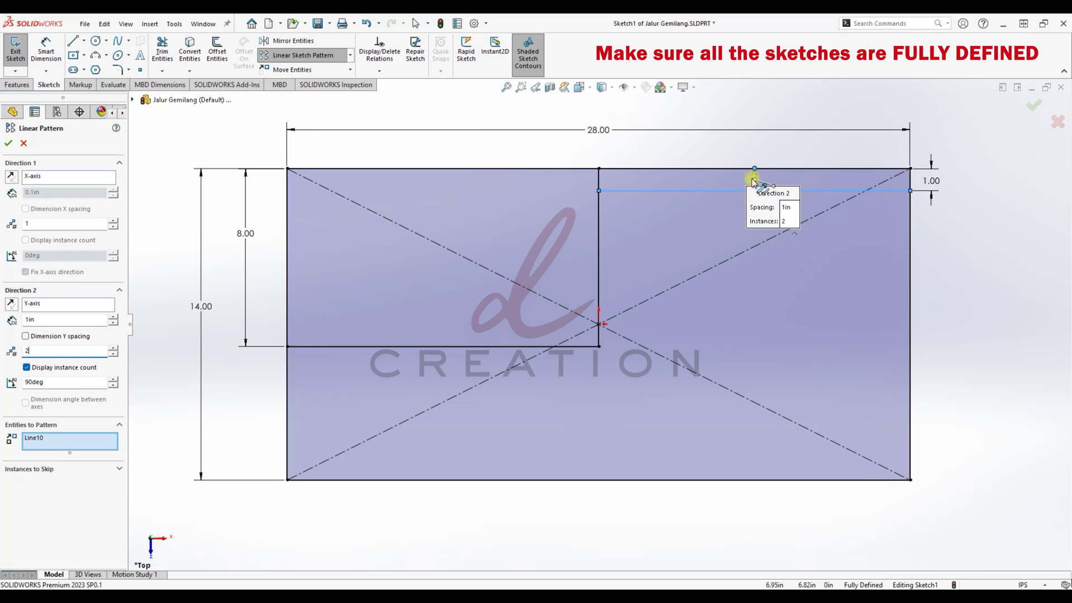
pyautogui.click(12, 306)
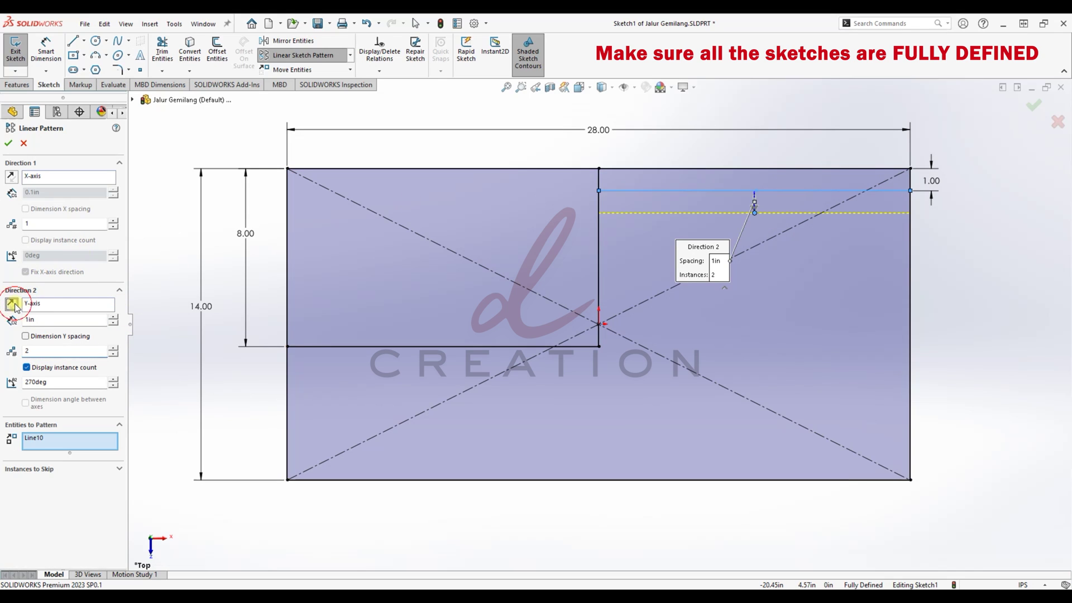
pyautogui.click(115, 349)
pyautogui.click(116, 348)
pyautogui.click(116, 349)
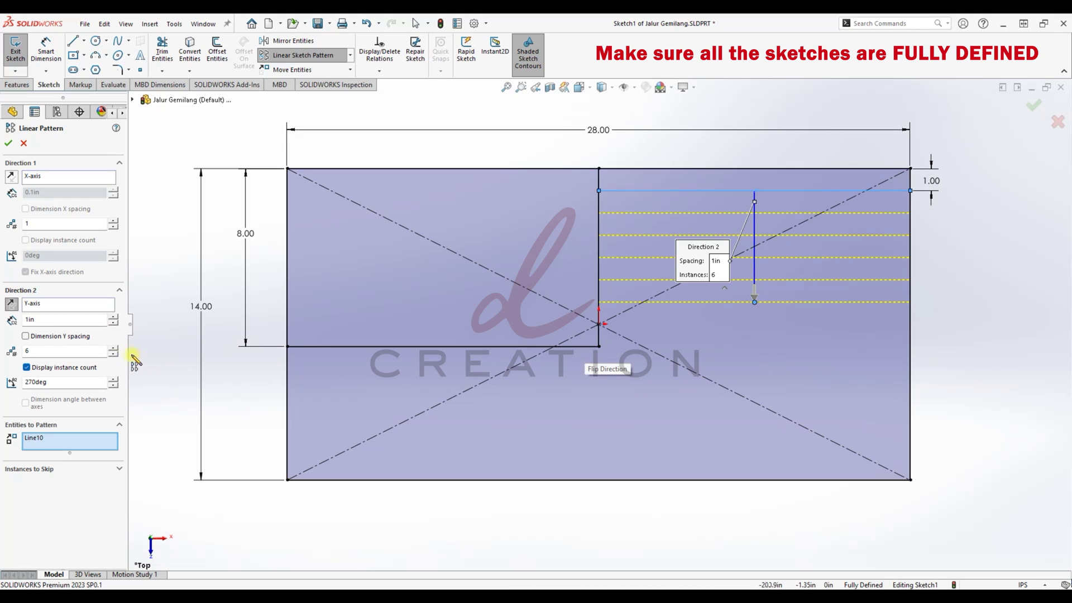
pyautogui.click(116, 348)
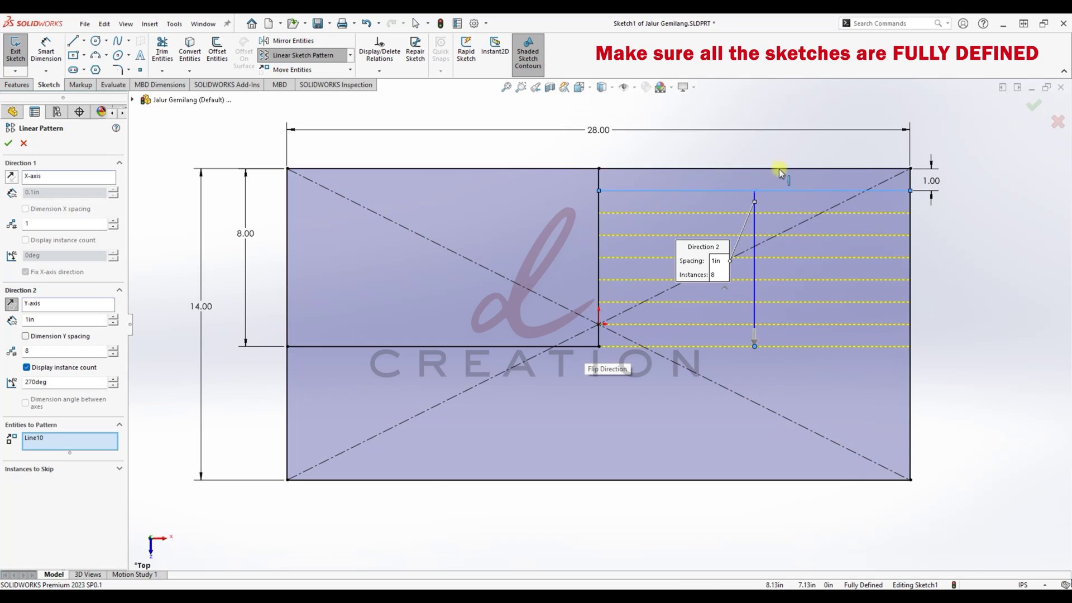
pyautogui.click(8, 145)
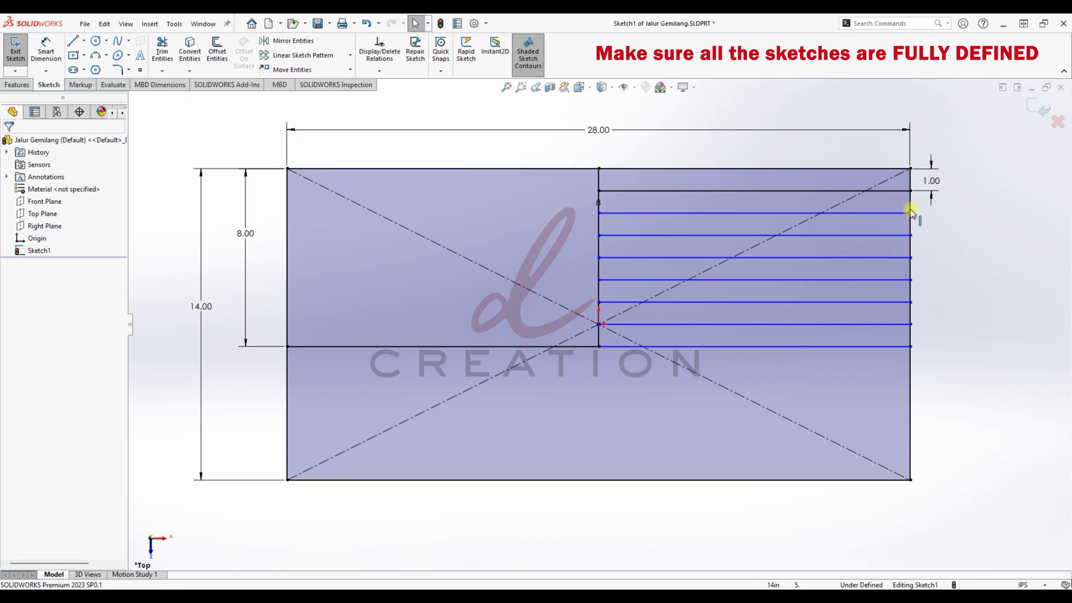
# - Move the lowest patterned stripe's left endpoint onto the canton's lower-right corner to fix the pattern spacing
pyautogui.moveTo(911, 215); pyautogui.dragTo(905, 223)
pyautogui.click(602, 370)
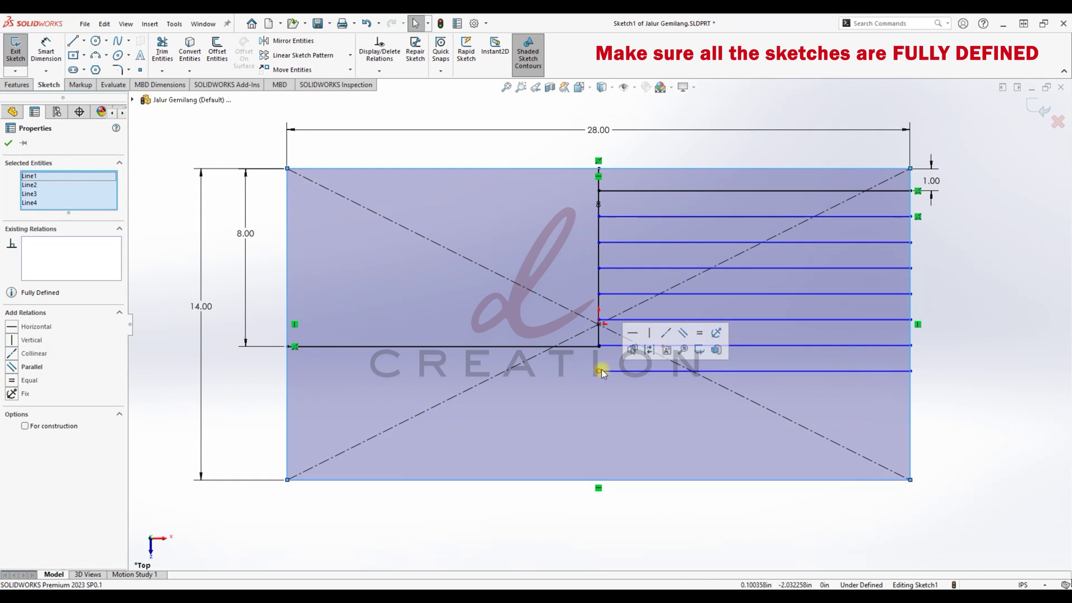
pyautogui.moveTo(602, 371); pyautogui.dragTo(598, 348)
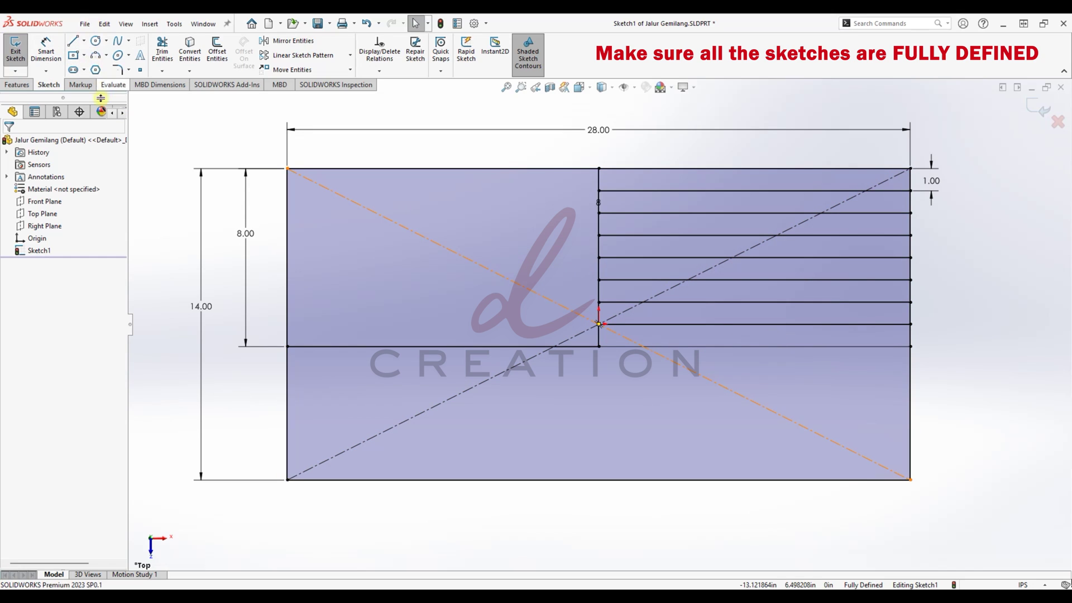
# - Pattern the rectangle's bottom edge upward along Y with 6 instances spaced 1 in apart and one instance along X
pyautogui.click(302, 55)
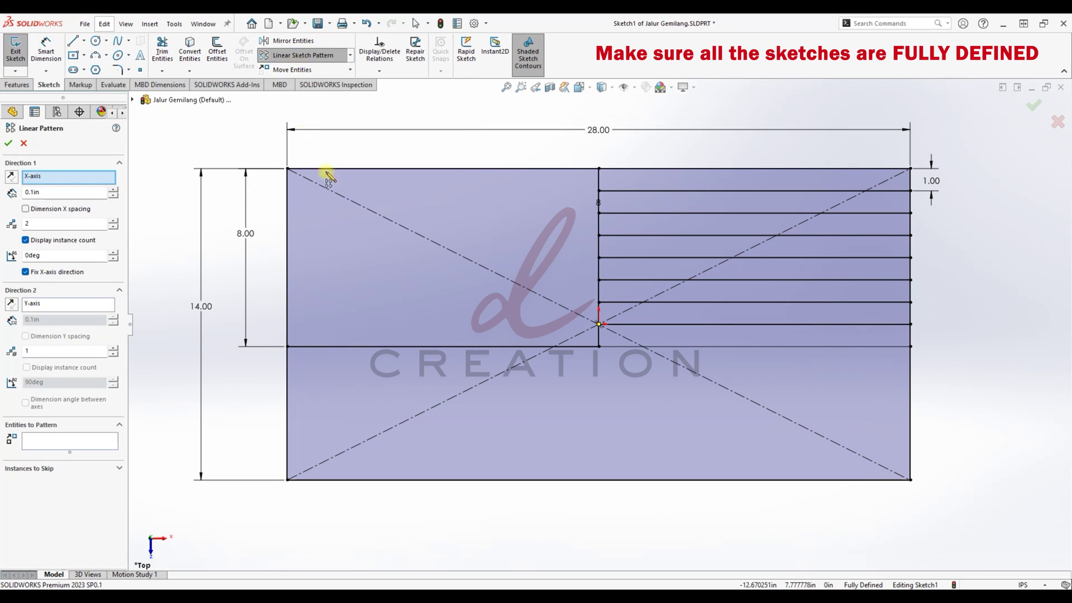
pyautogui.click(440, 480)
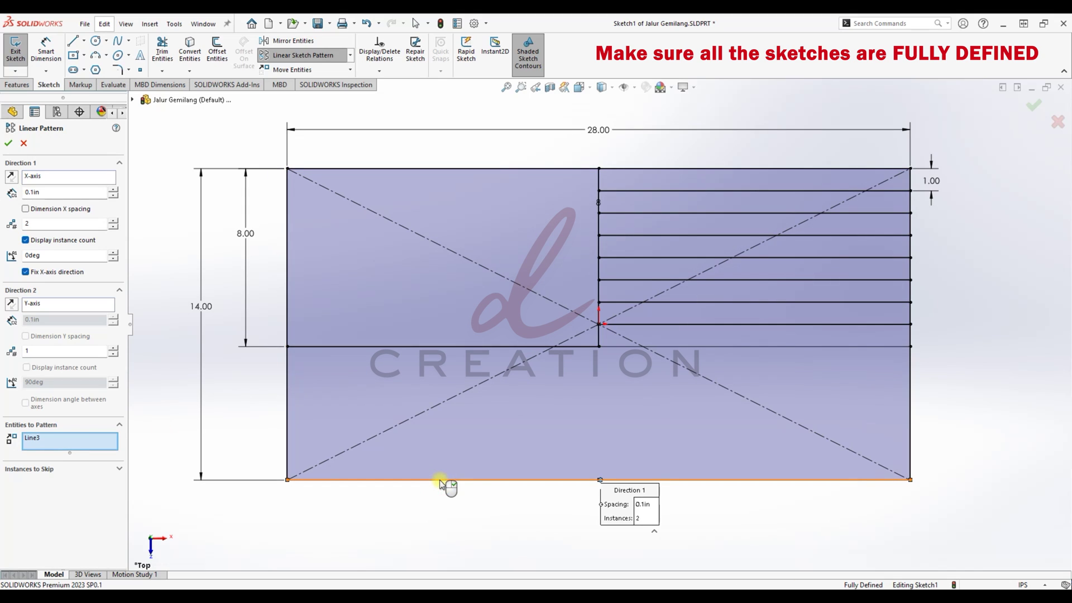
pyautogui.click(115, 228)
pyautogui.click(114, 349)
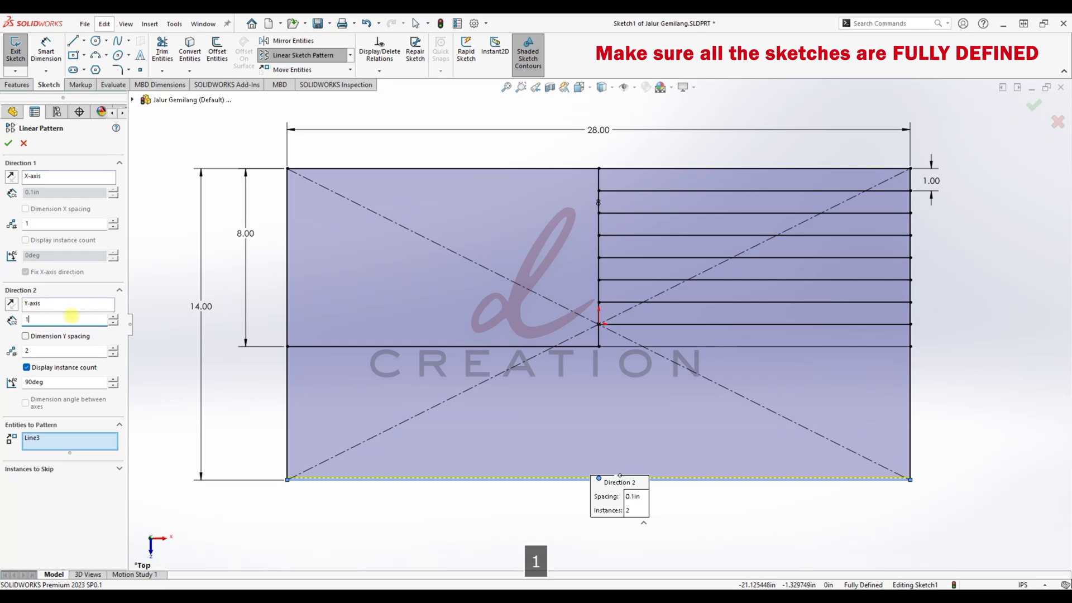
pyautogui.press('Return')
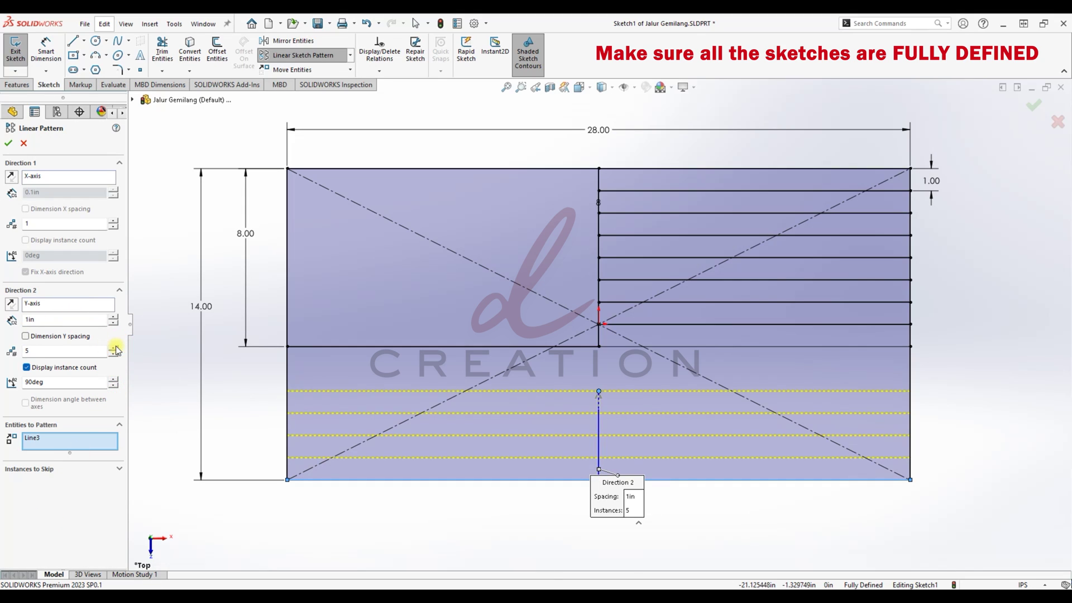
pyautogui.click(9, 145)
# - Dimension the distance between the rectangle's bottom edge and the stripe line just above it as 1 in
pyautogui.press('d')
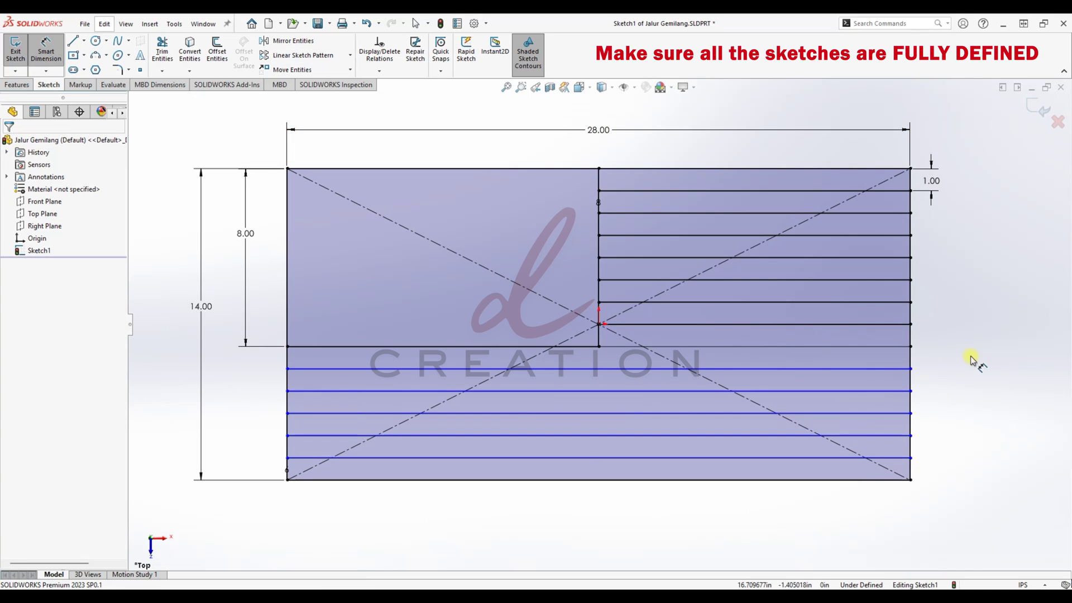
pyautogui.click(884, 458)
pyautogui.click(887, 479)
pyautogui.click(958, 471)
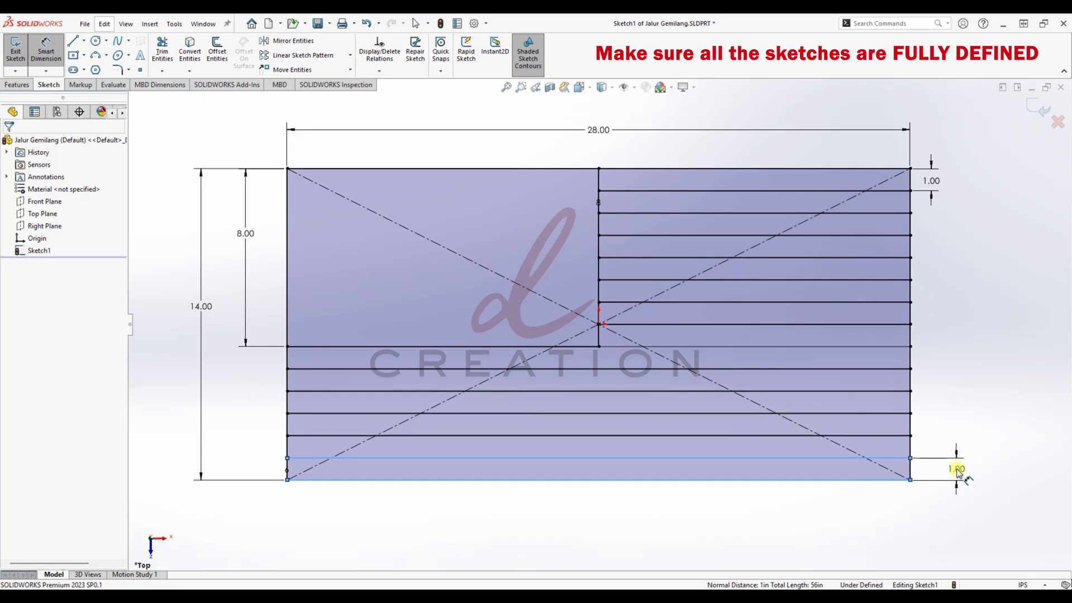
pyautogui.click(909, 453)
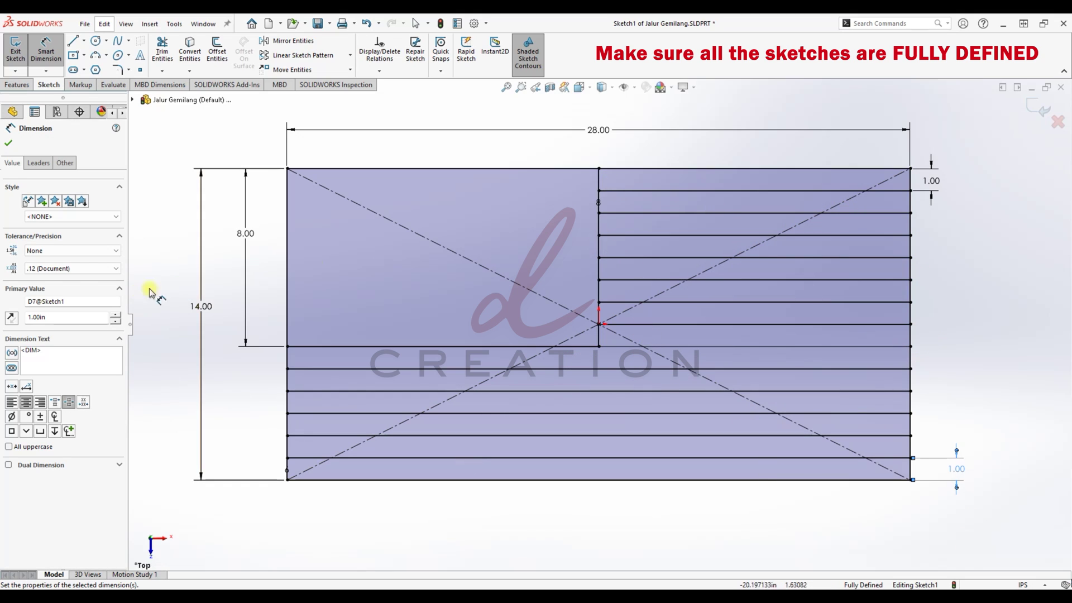
# - Switch to the reference drawing and examine its stripe layout and the canton's crescent and star dimensions, then return to SOLIDWORKS
pyautogui.moveTo(659, 596)
pyautogui.moveTo(610, 596)
pyautogui.click(603, 554)
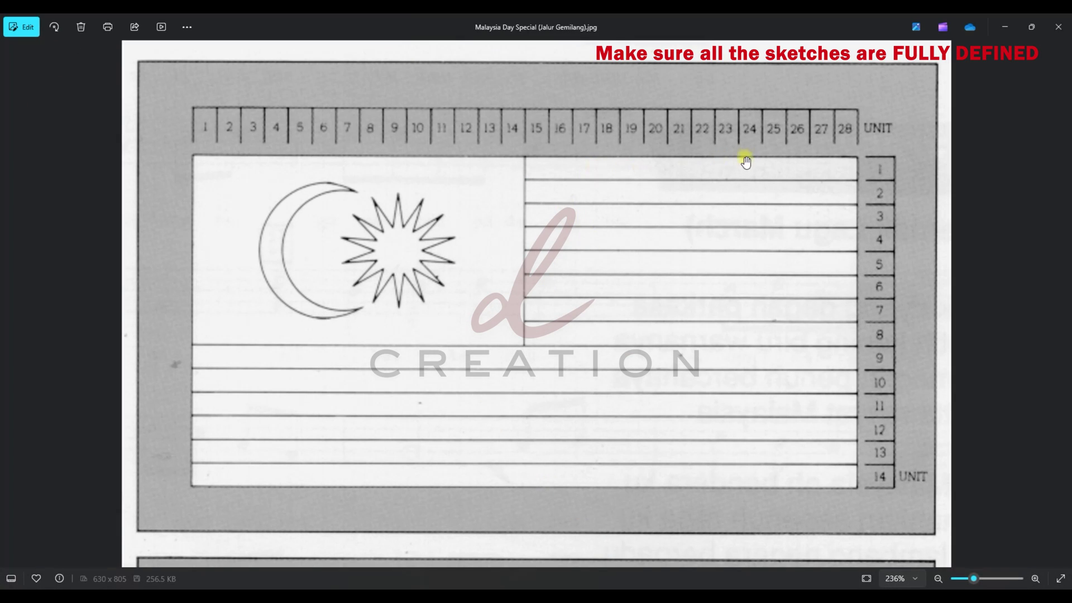
pyautogui.click(999, 32)
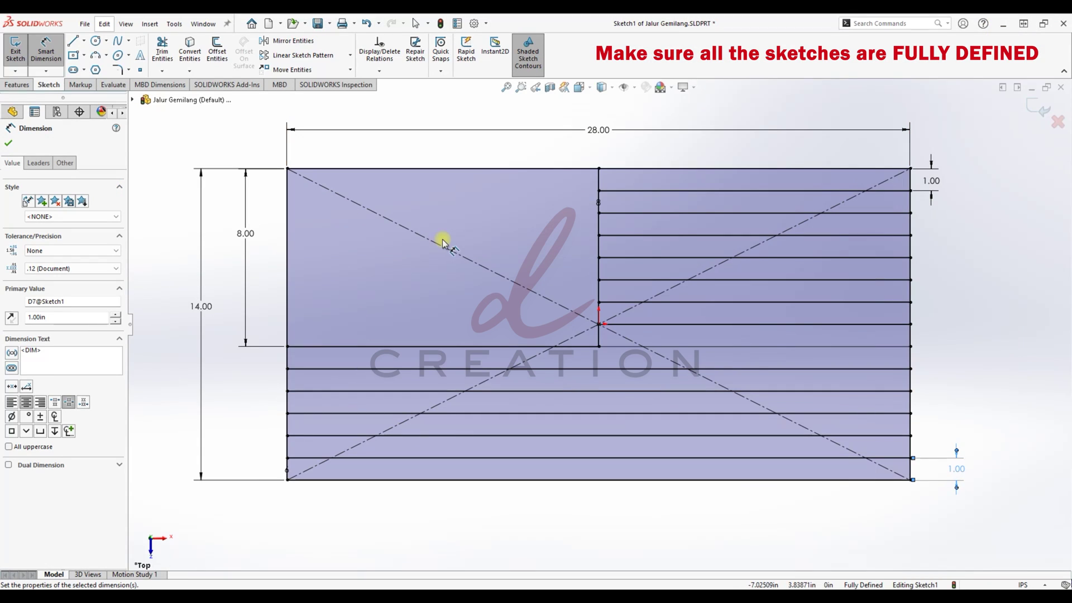
pyautogui.press('Escape')
pyautogui.moveTo(608, 595)
pyautogui.click(594, 555)
pyautogui.scroll(-10, 623, 450)
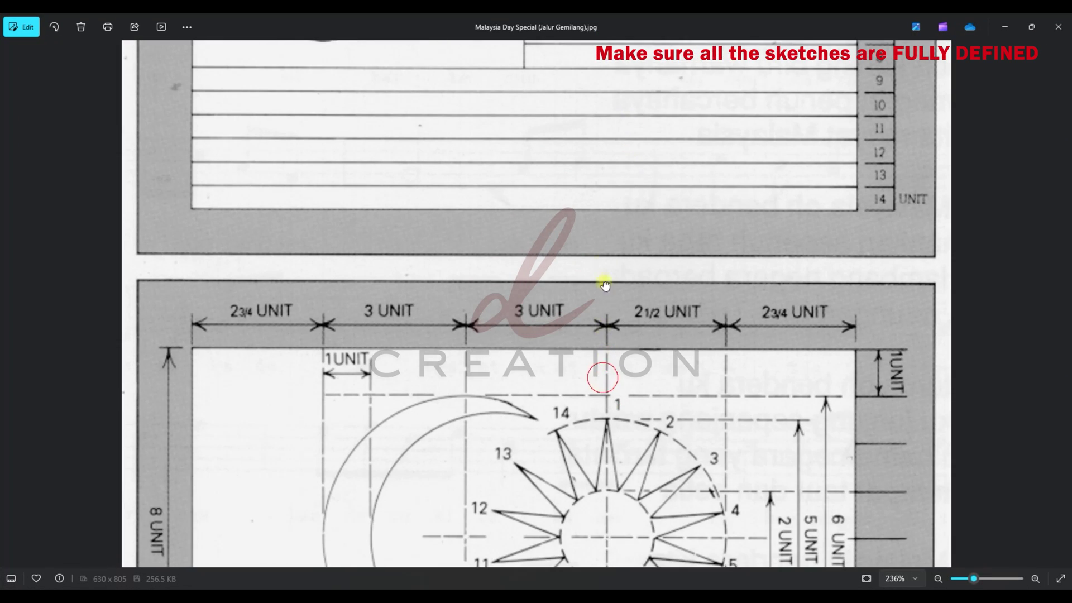
pyautogui.scroll(1, 589, 298)
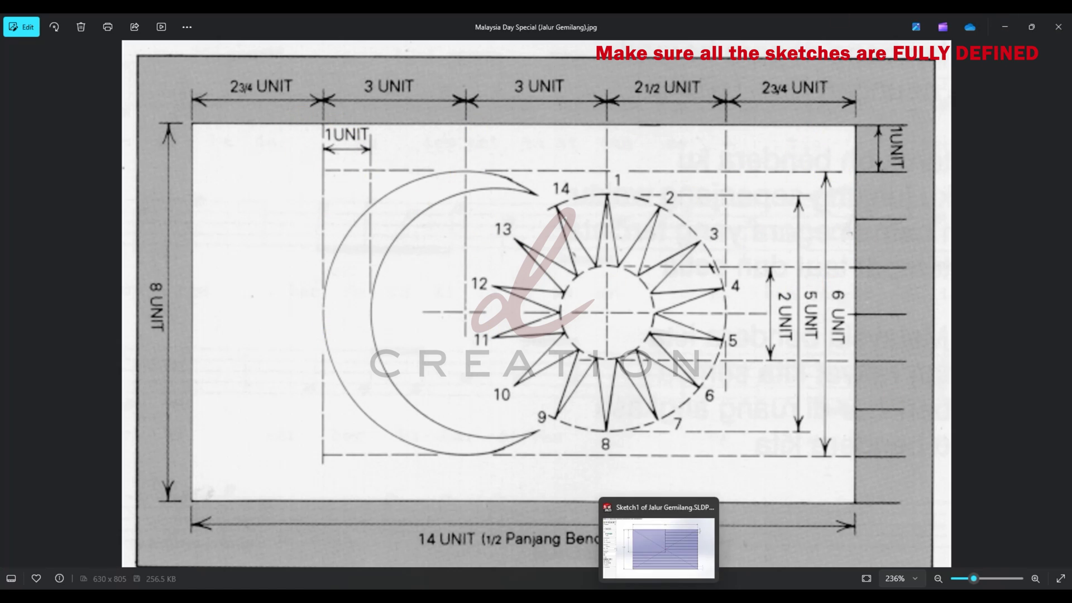
pyautogui.click(654, 596)
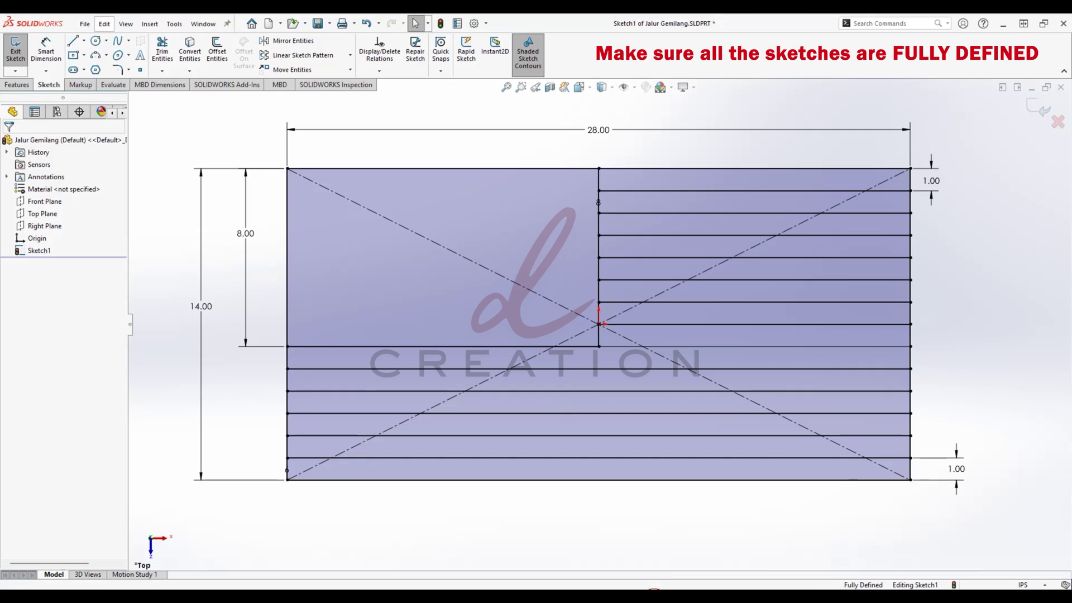
# - Draw two full-height vertical construction lines in the canton, about 2.8 in and 5.6 in from its left edge
pyautogui.click(84, 40)
pyautogui.click(90, 69)
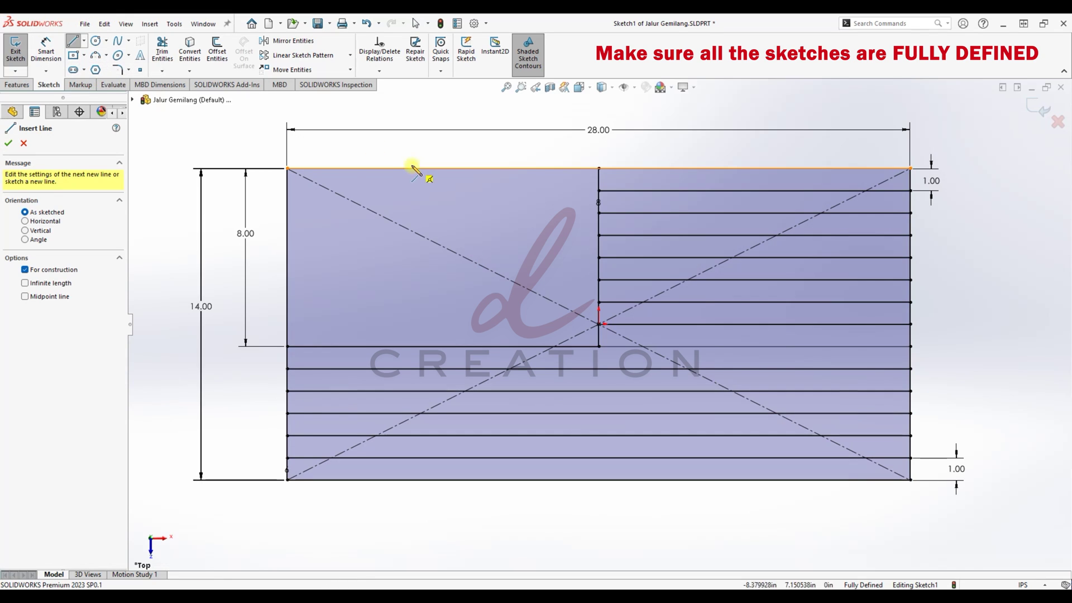
pyautogui.click(350, 169)
pyautogui.press('Escape')
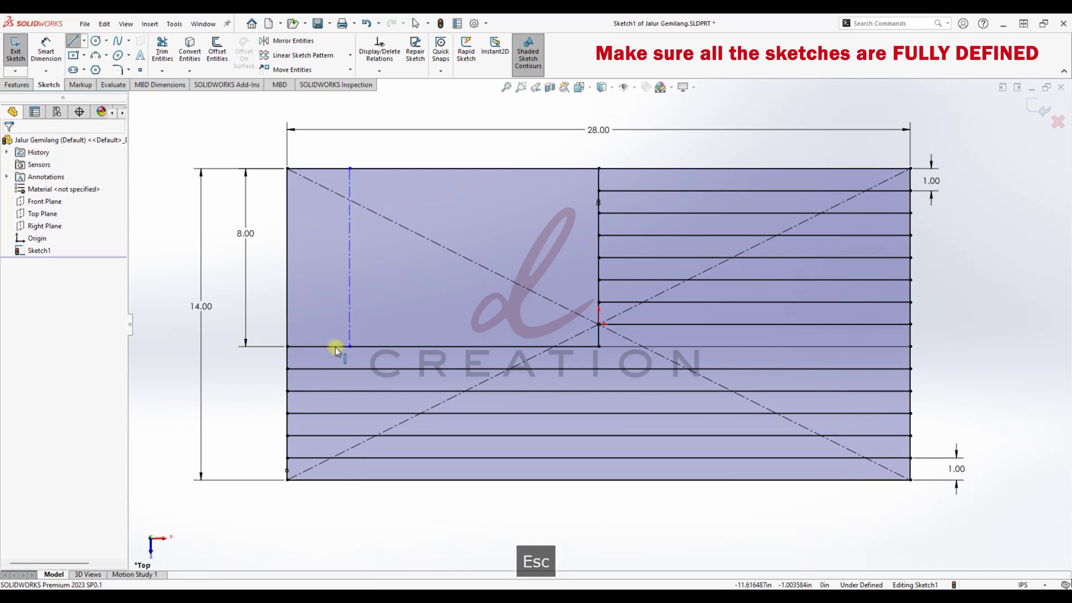
pyautogui.click(84, 40)
pyautogui.click(90, 69)
pyautogui.click(411, 168)
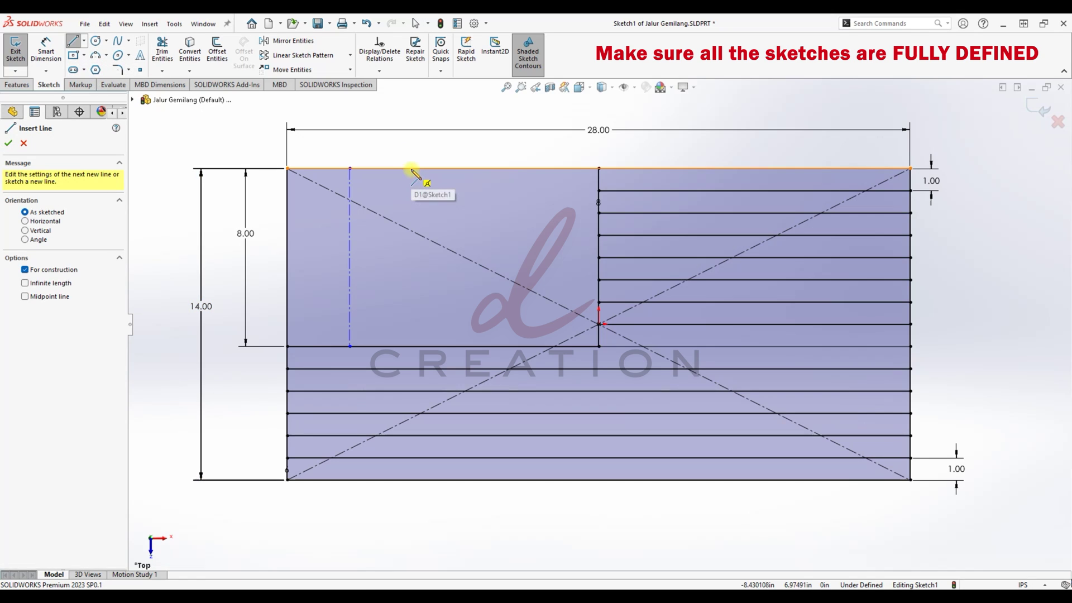
pyautogui.click(412, 347)
pyautogui.press('Escape')
# - Add two more full-height vertical construction lines in the canton, about 8.8 in and 11.5 in from its left edge
pyautogui.click(84, 41)
pyautogui.click(90, 69)
pyautogui.click(485, 346)
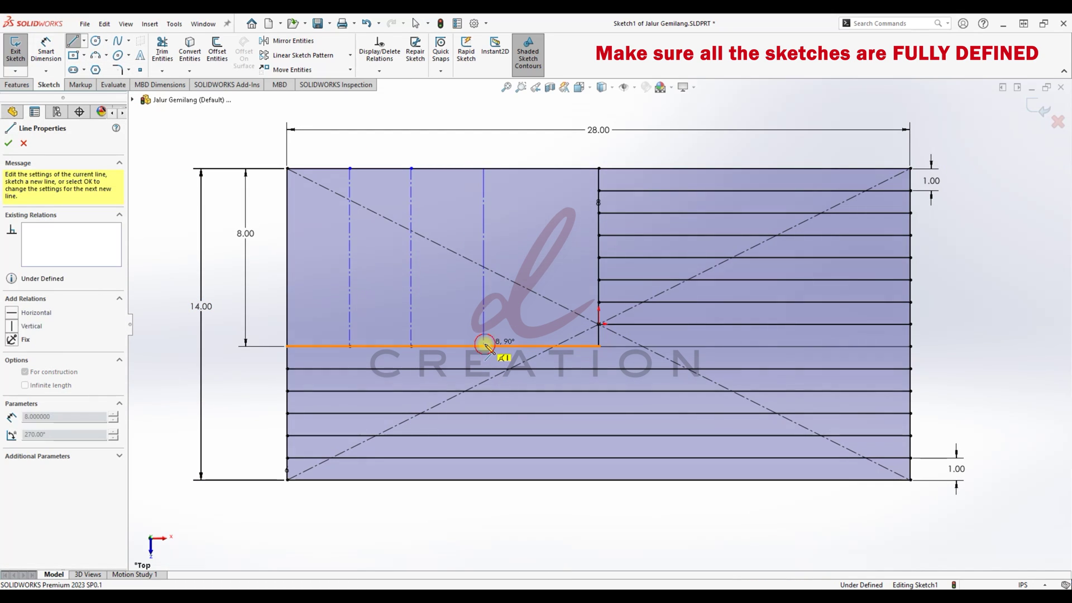
pyautogui.press('Escape')
pyautogui.click(83, 40)
pyautogui.click(92, 68)
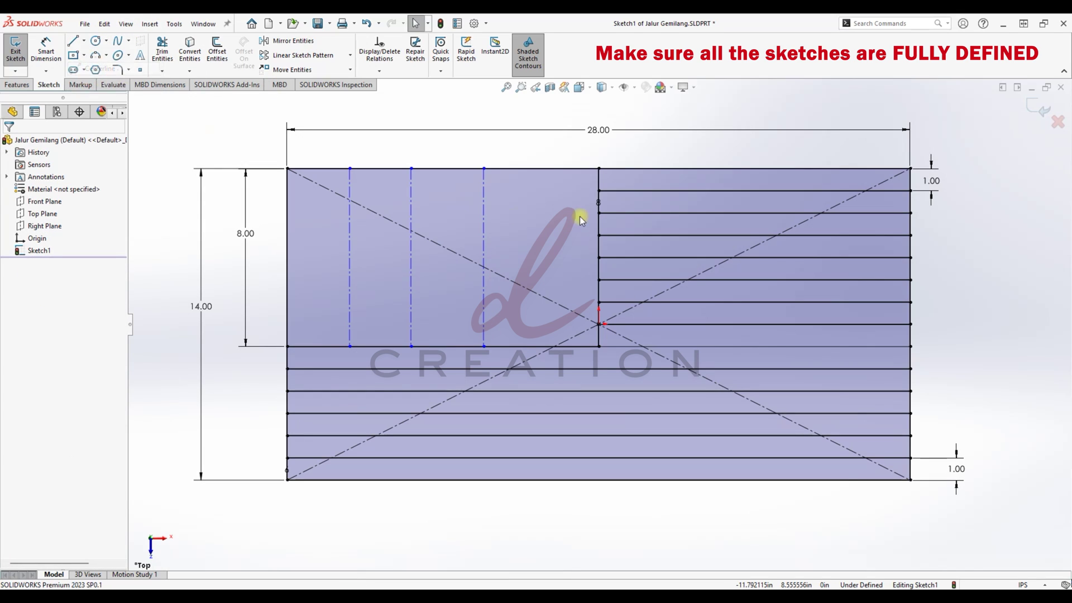
pyautogui.click(544, 168)
pyautogui.click(545, 346)
pyautogui.press('Escape')
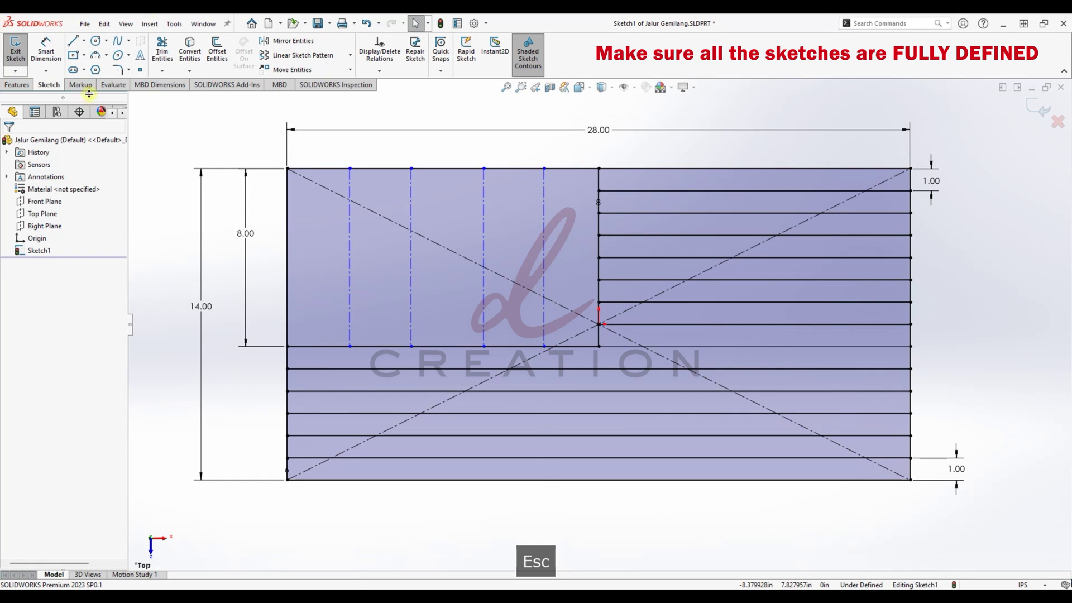
# - Dimension the distance from the canton's left edge to the first vertical construction line as 2.75 in
pyautogui.click(46, 50)
pyautogui.click(352, 198)
pyautogui.click(288, 203)
pyautogui.click(311, 149)
pyautogui.write('2.75')
pyautogui.press('Return')
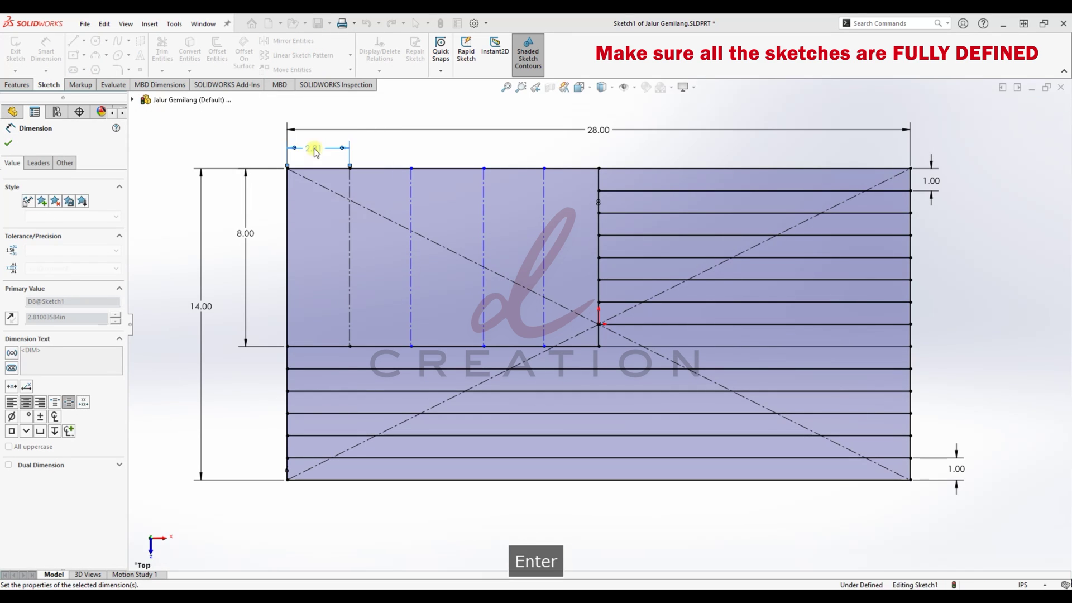
# - Dimension the distance between the first and second vertical construction lines as 3 in
pyautogui.click(352, 190)
pyautogui.click(411, 182)
pyautogui.click(390, 148)
pyautogui.write('3')
pyautogui.press('Return')
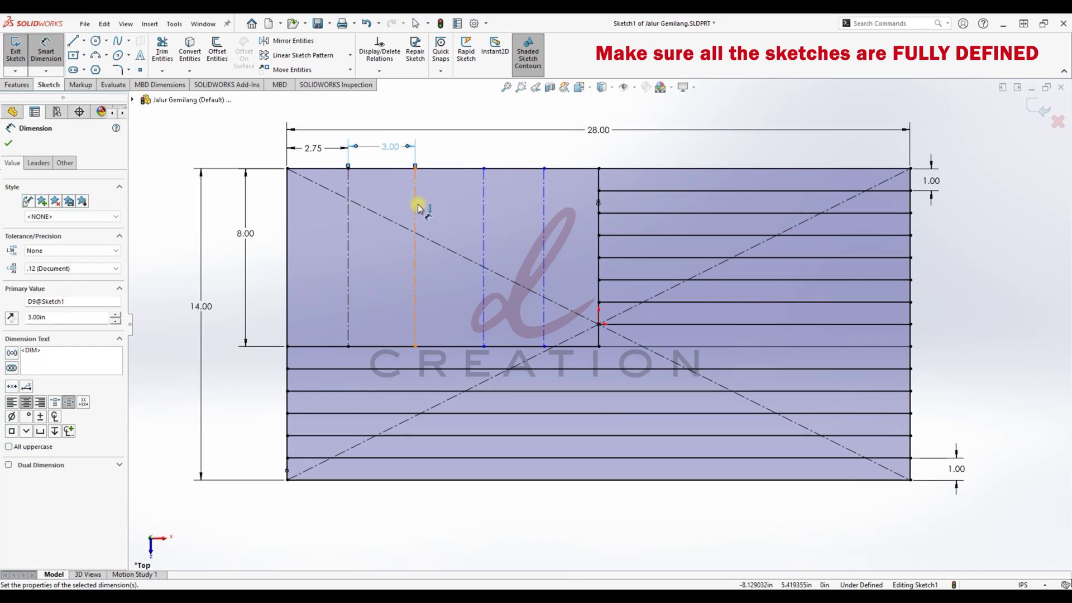
# - Dimension the distance between the second and third vertical construction lines as 3 in
pyautogui.click(484, 203)
pyautogui.click(456, 149)
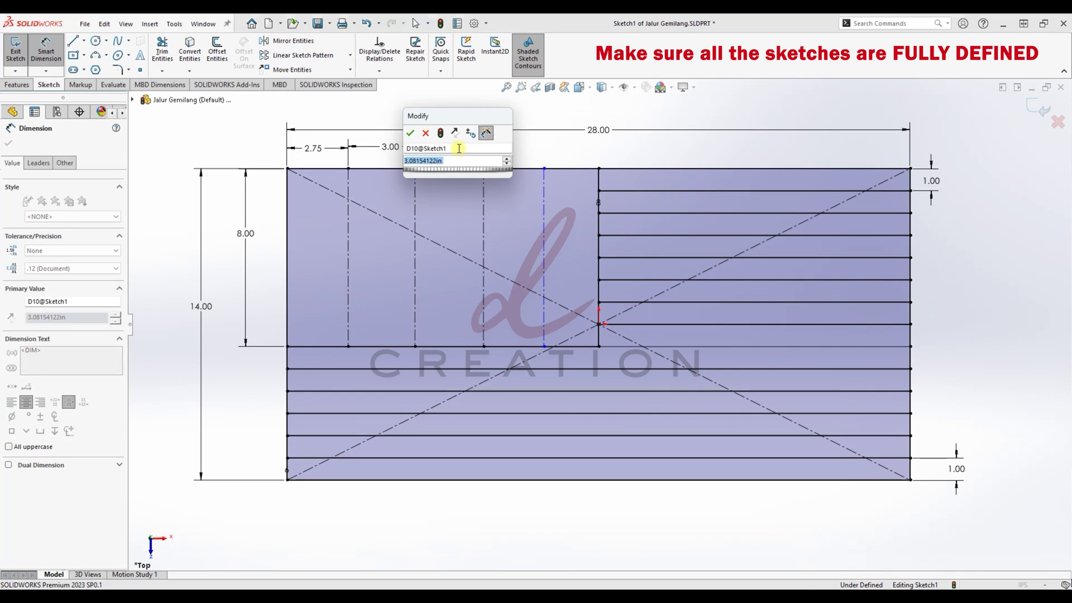
pyautogui.press('Return')
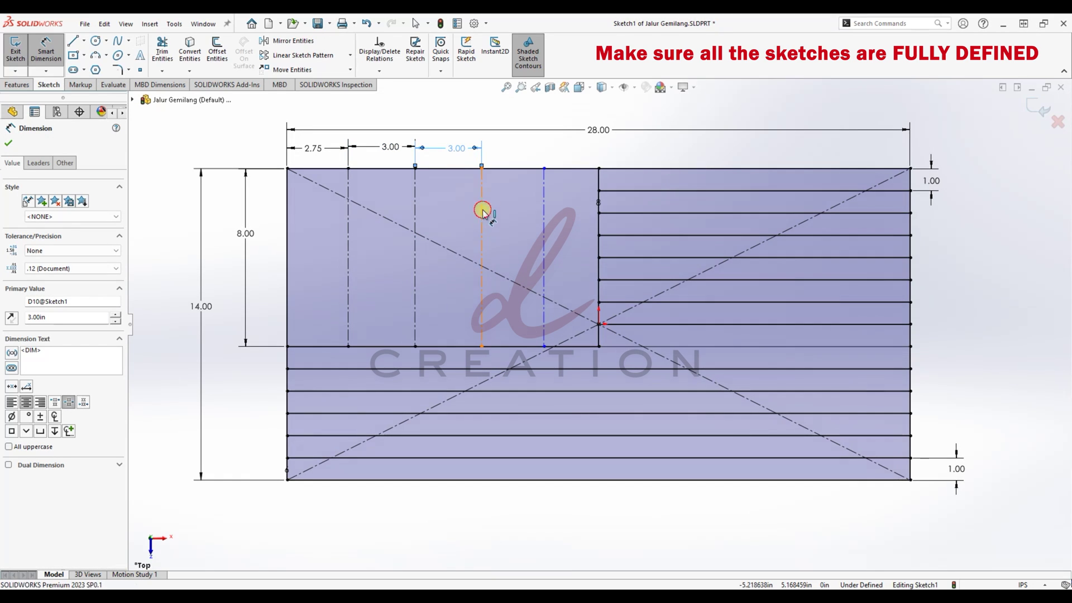
# - Dimension the distance between the third and fourth vertical construction lines as 2.5 in
pyautogui.click(481, 210)
pyautogui.click(545, 211)
pyautogui.click(517, 146)
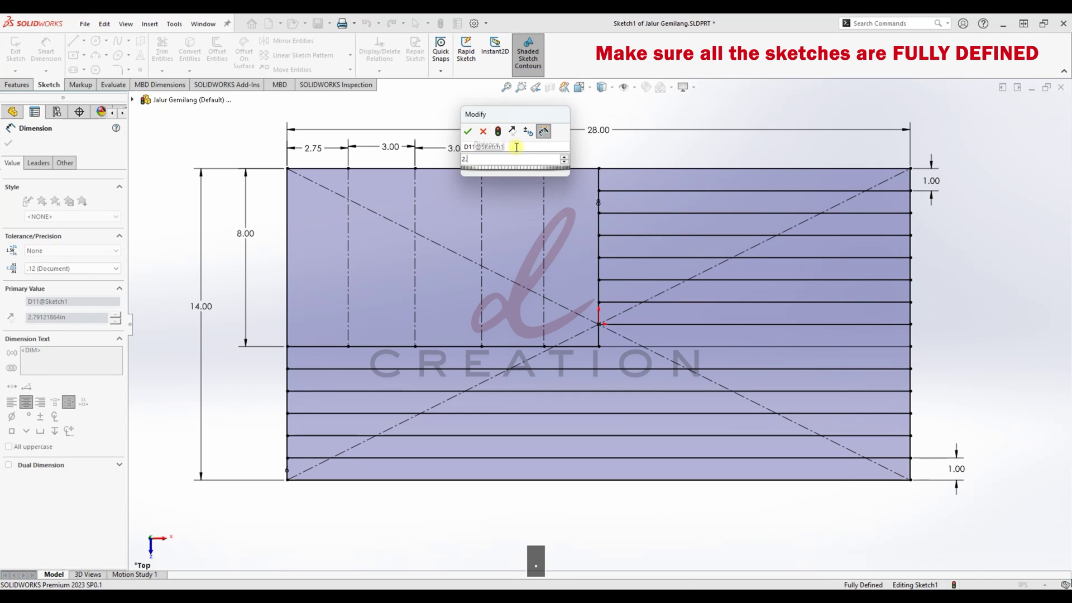
pyautogui.write('2.5')
pyautogui.press('Return')
pyautogui.press('Escape')
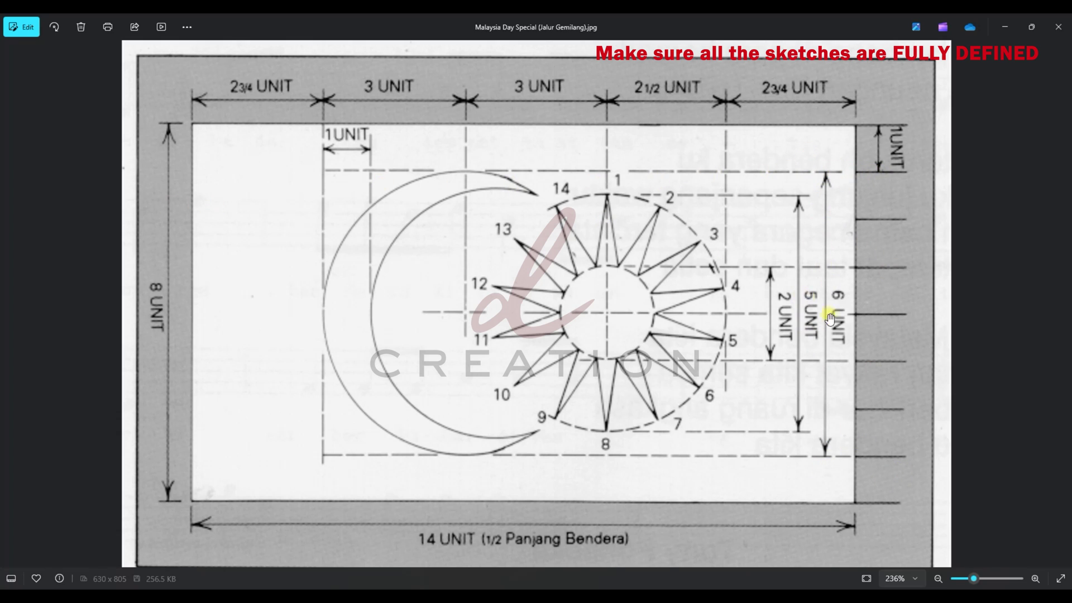
# - Draw a 14 in horizontal construction line across the full width of the canton at its mid-height
pyautogui.click(1000, 23)
pyautogui.click(84, 40)
pyautogui.click(103, 66)
pyautogui.click(600, 257)
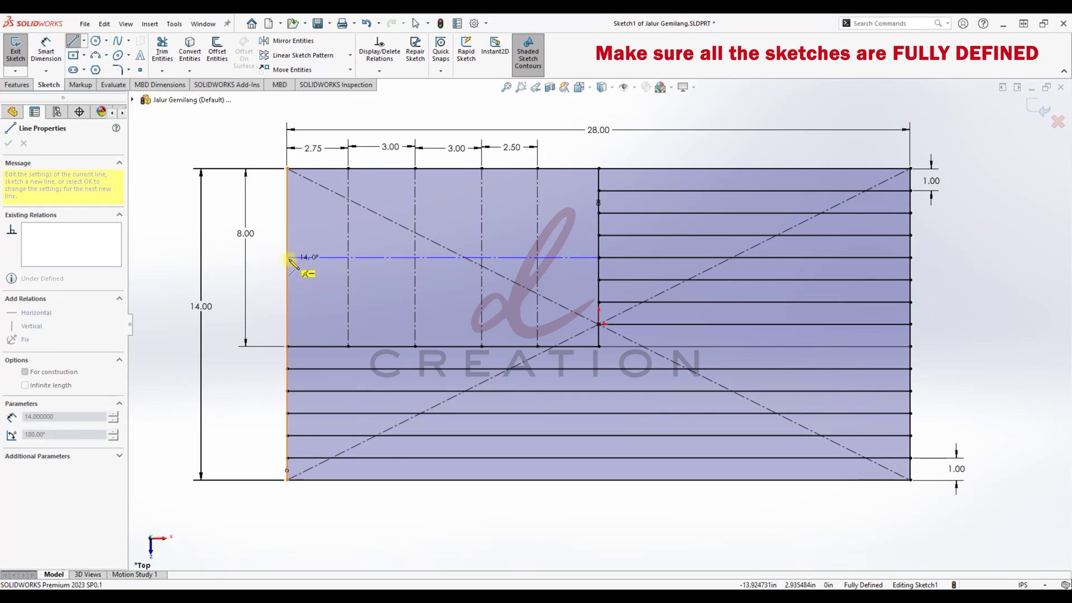
pyautogui.click(288, 257)
pyautogui.press('Escape')
# - Draw a horizontal construction line across the canton, level with the first stripe boundary below the flag's upper edge
pyautogui.click(84, 40)
pyautogui.click(99, 54)
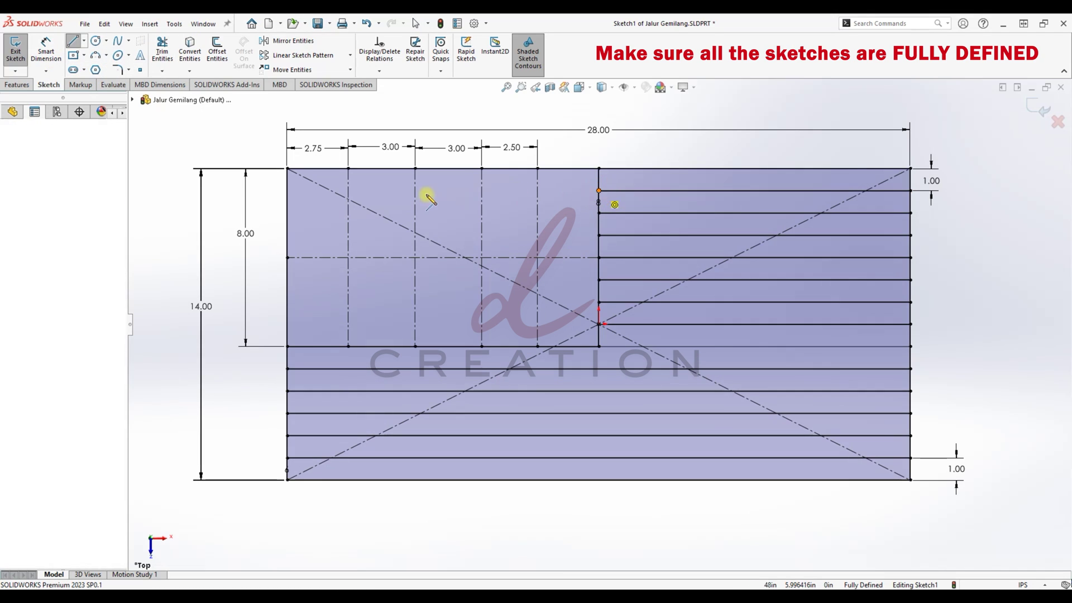
pyautogui.click(287, 191)
pyautogui.press('Escape')
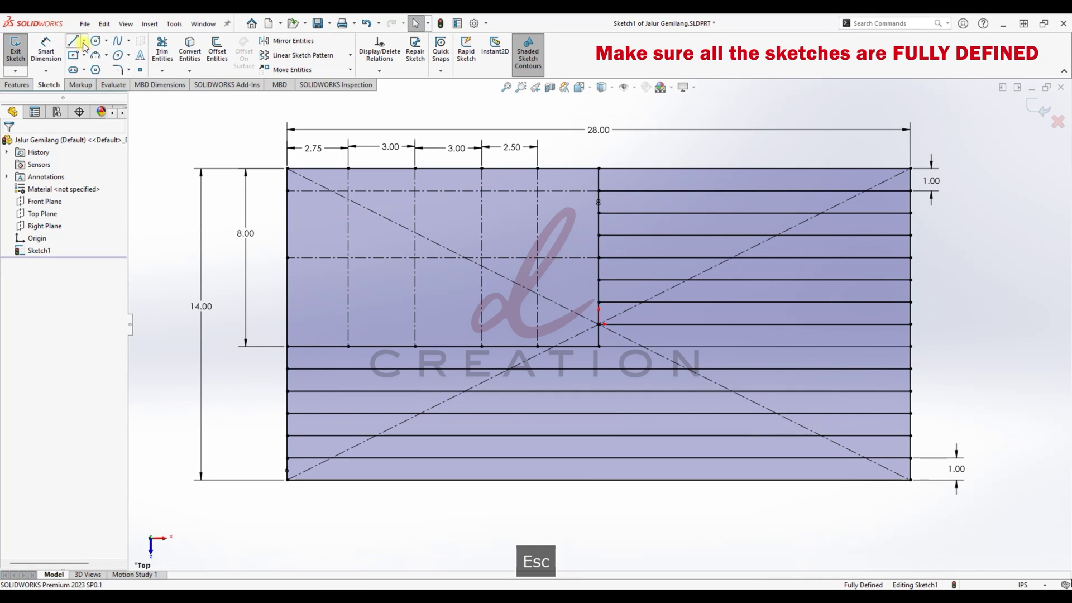
# - Draw a horizontal construction line from the origin across the lower part of the canton to the flag's left edge
pyautogui.click(83, 41)
pyautogui.click(99, 54)
pyautogui.click(599, 324)
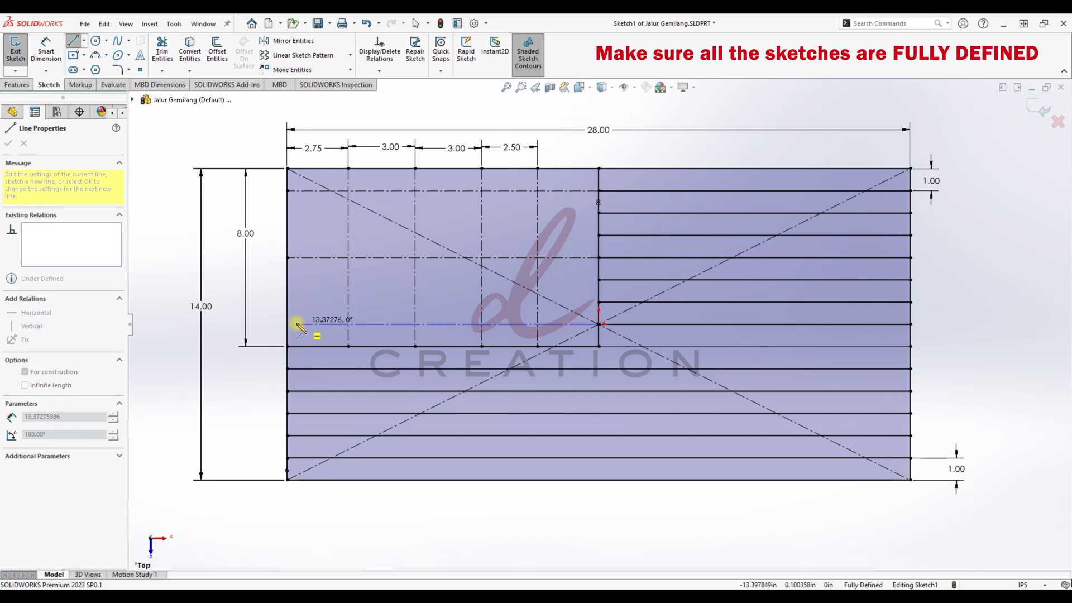
pyautogui.click(287, 324)
pyautogui.press('Escape')
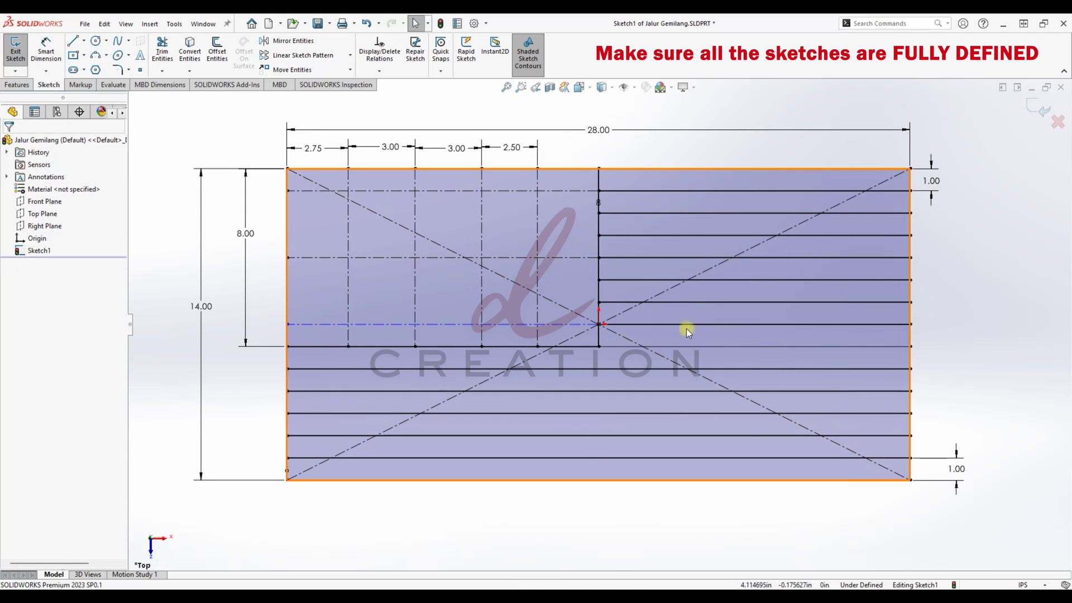
# - Attach the free end of the lower horizontal construction line to the flag's left edge
pyautogui.click(287, 323)
pyautogui.moveTo(282, 325); pyautogui.dragTo(286, 325)
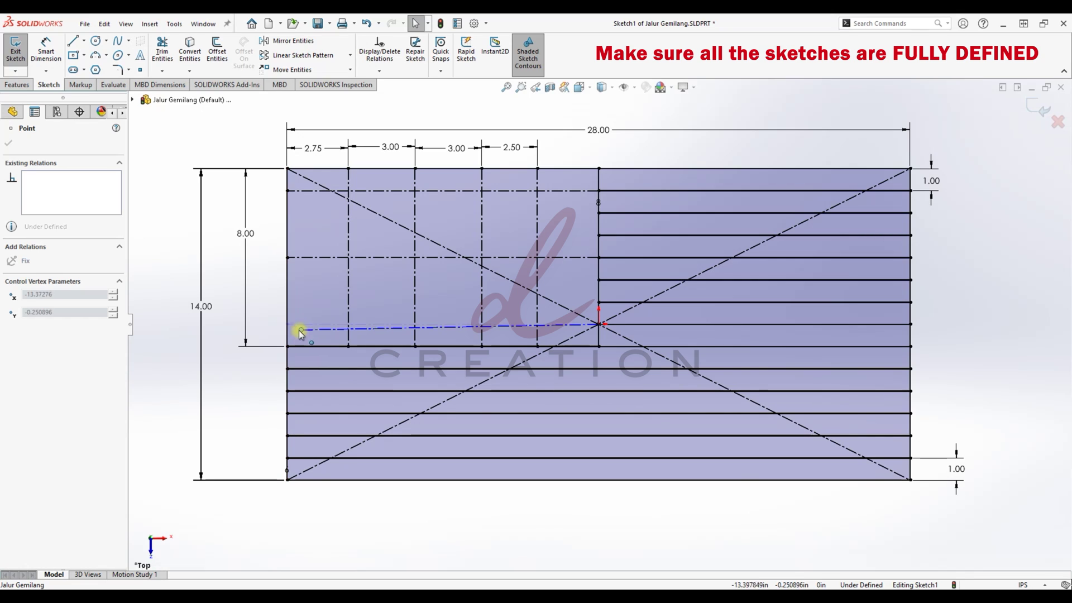
pyautogui.press('Escape')
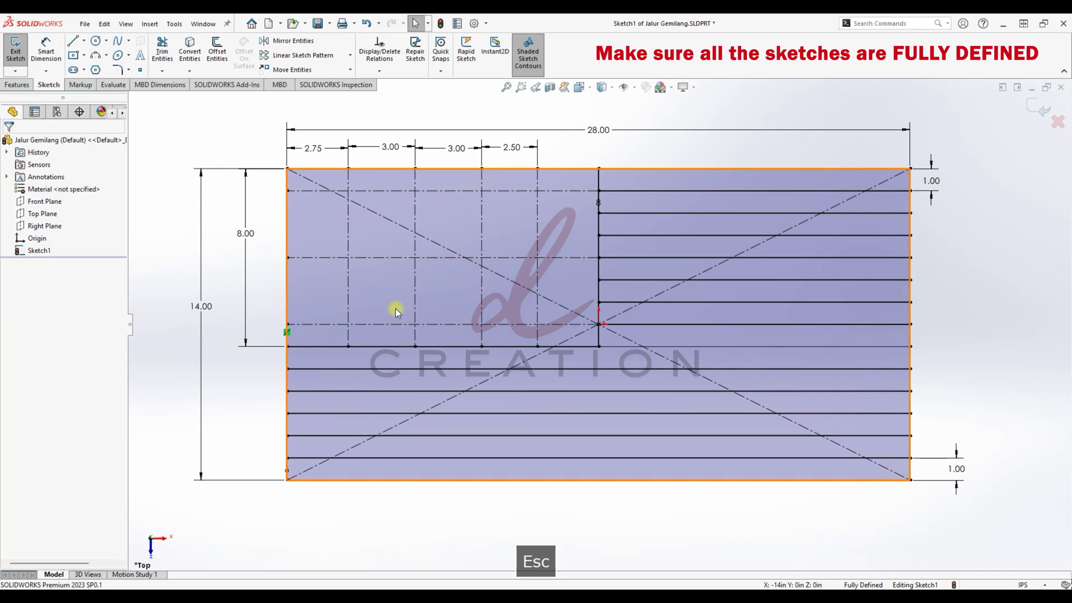
# - Following the reference drawing, draw a circle centred where the second vertical construction line meets the canton's midline, reaching the upper horizontal construction line
pyautogui.scroll(-2, 440, 228)
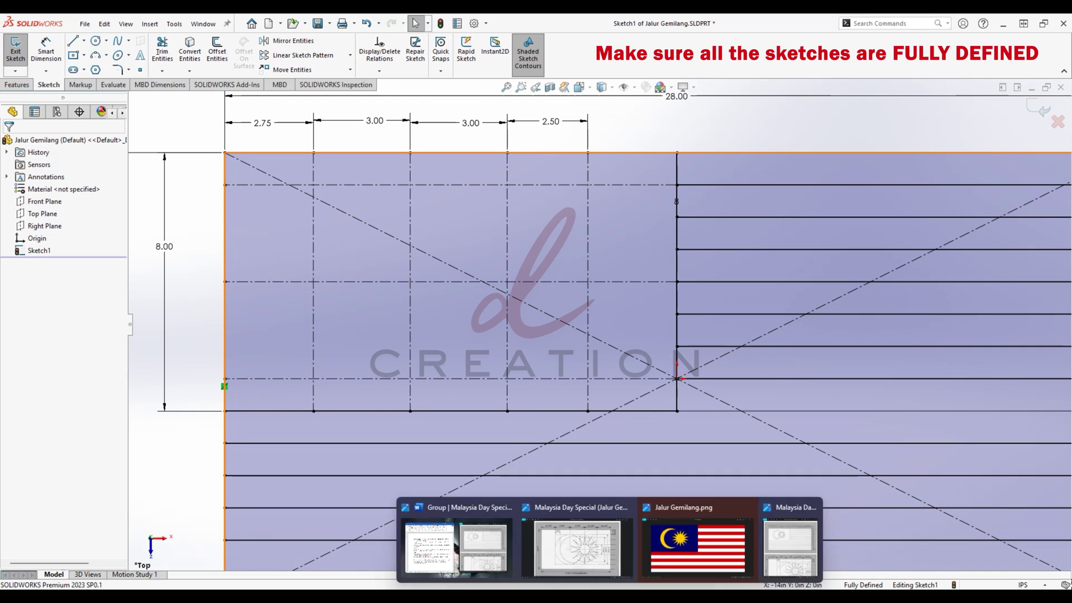
pyautogui.click(584, 553)
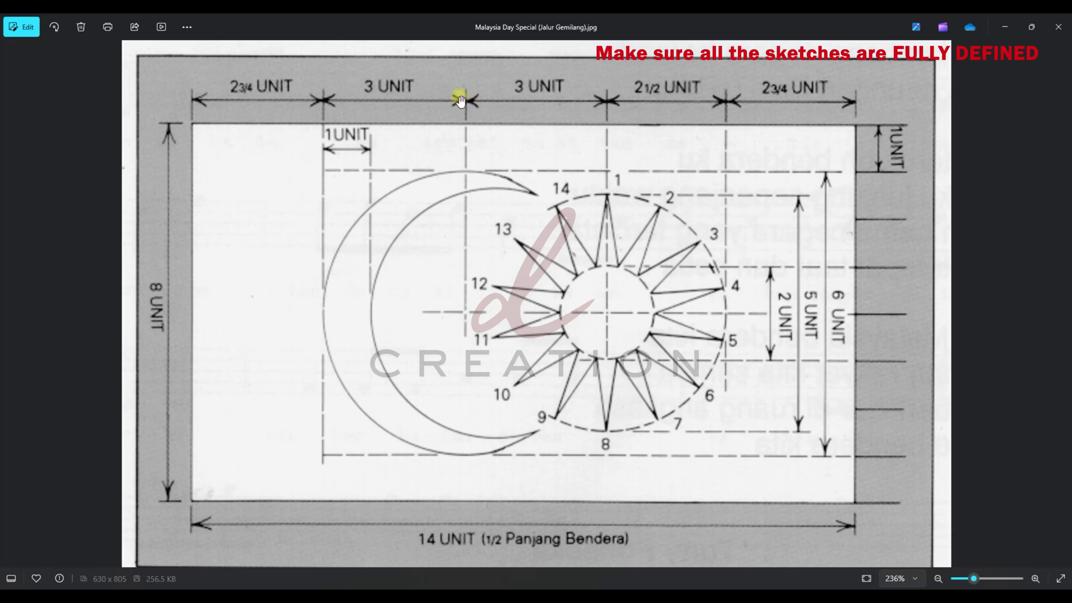
pyautogui.click(1003, 36)
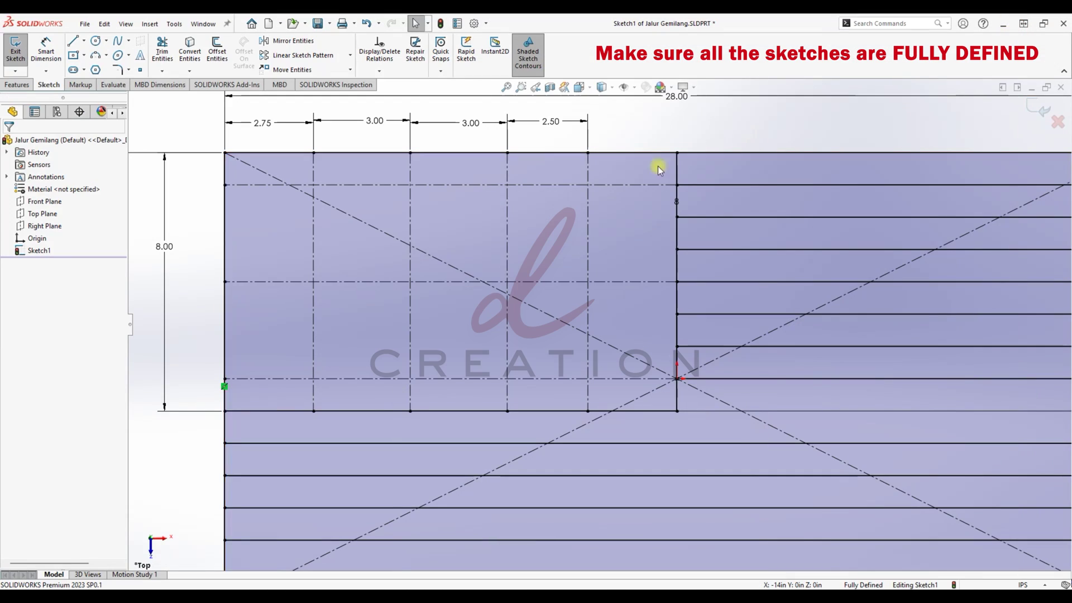
pyautogui.click(92, 40)
pyautogui.click(410, 282)
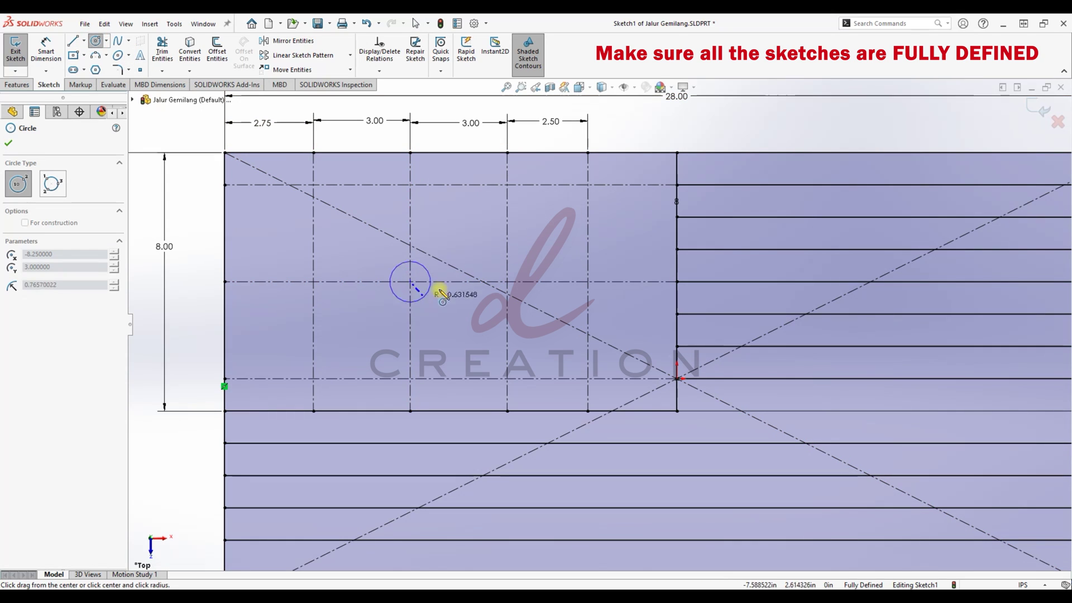
pyautogui.click(430, 185)
pyautogui.press('Escape')
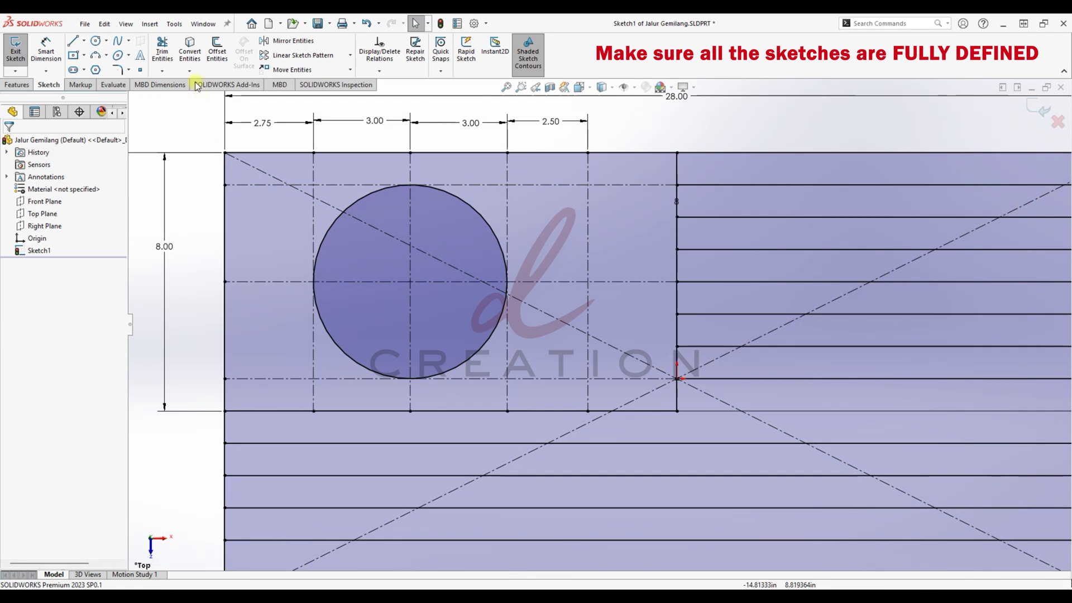
# - Draw a second circle about 5.68 in in diameter, centred on the canton's midline slightly right of the first circle's centre
pyautogui.click(96, 41)
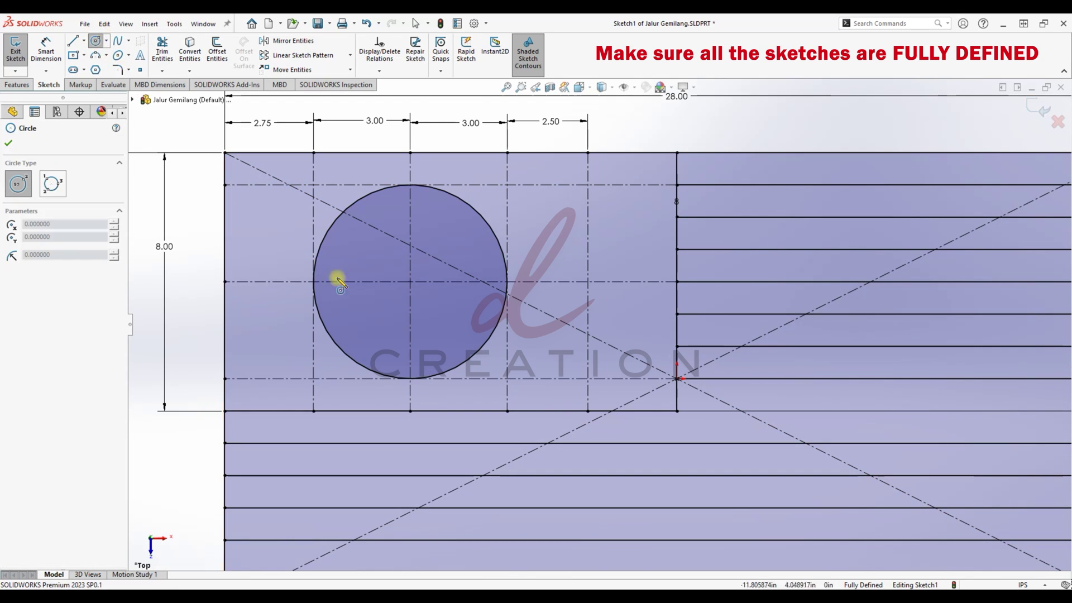
pyautogui.click(433, 282)
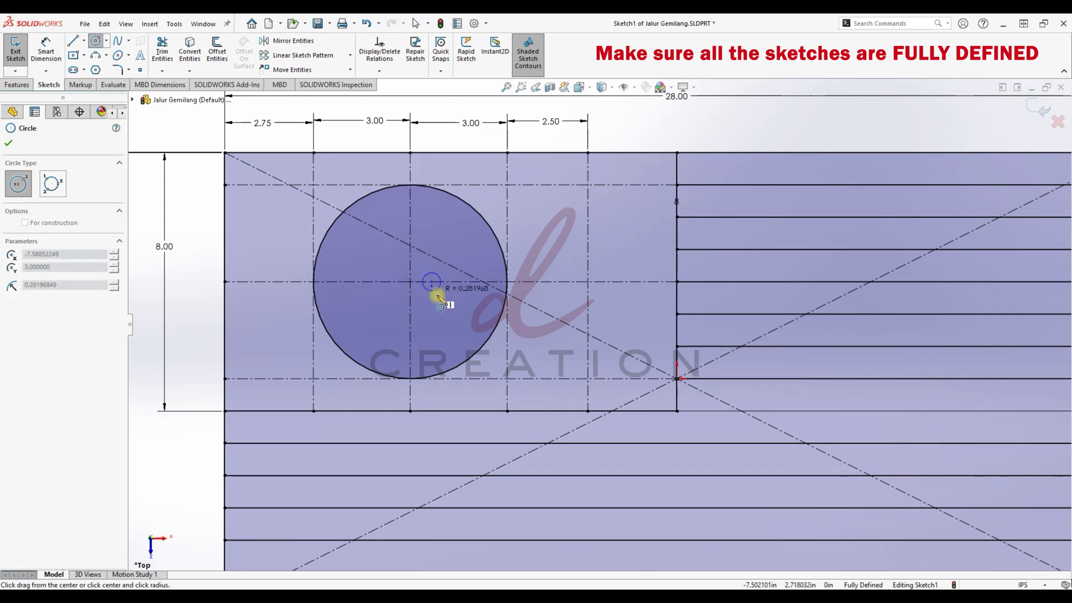
pyautogui.click(491, 354)
pyautogui.press('Escape')
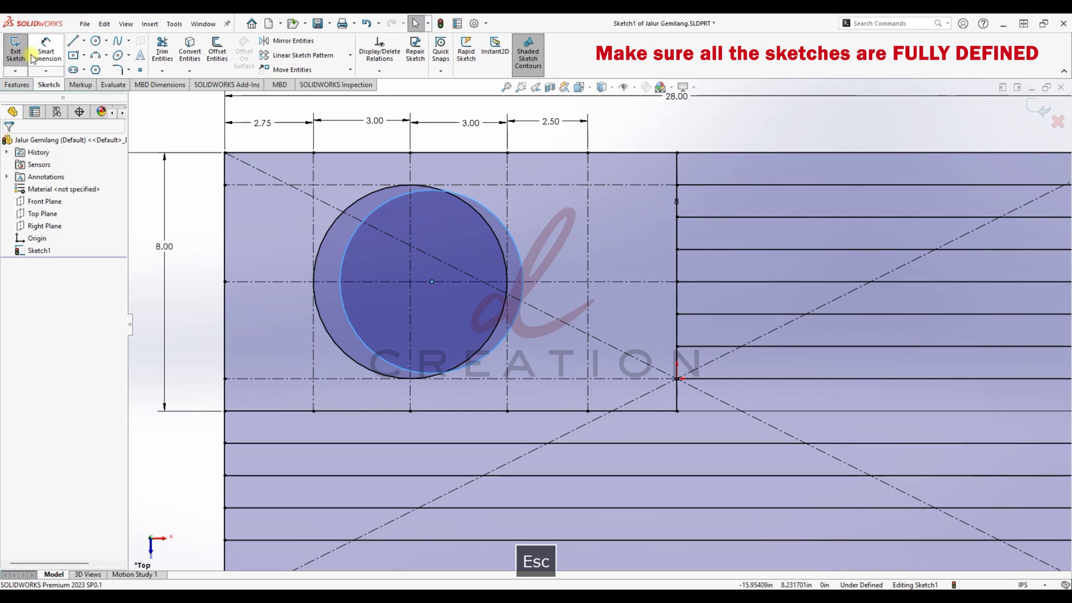
# - Dimension the second circle's diameter as 5.3333333 in
pyautogui.click(496, 208)
pyautogui.click(629, 133)
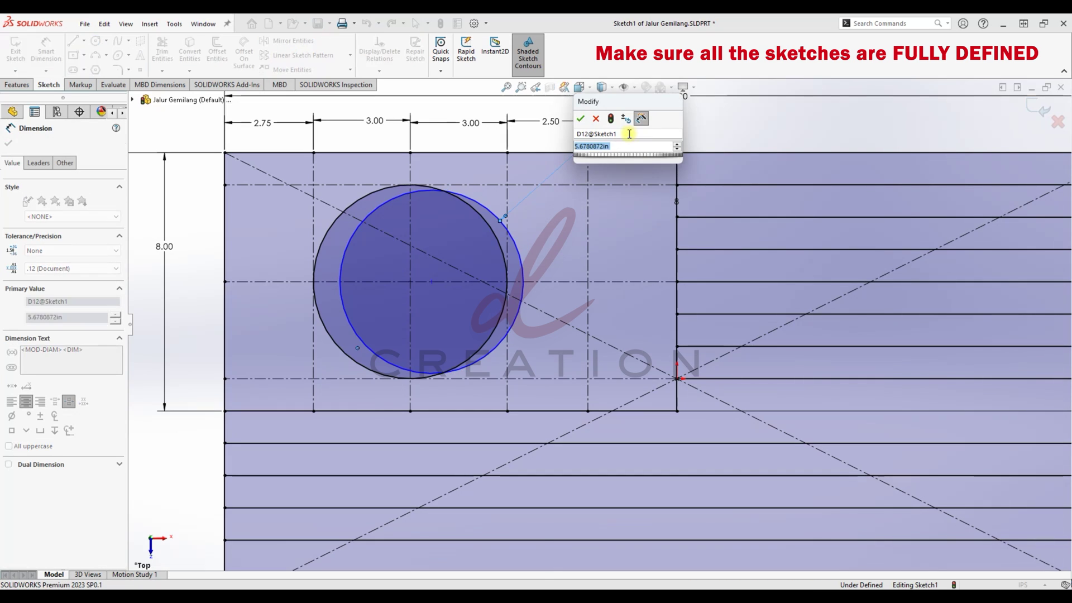
pyautogui.write('5.3333333')
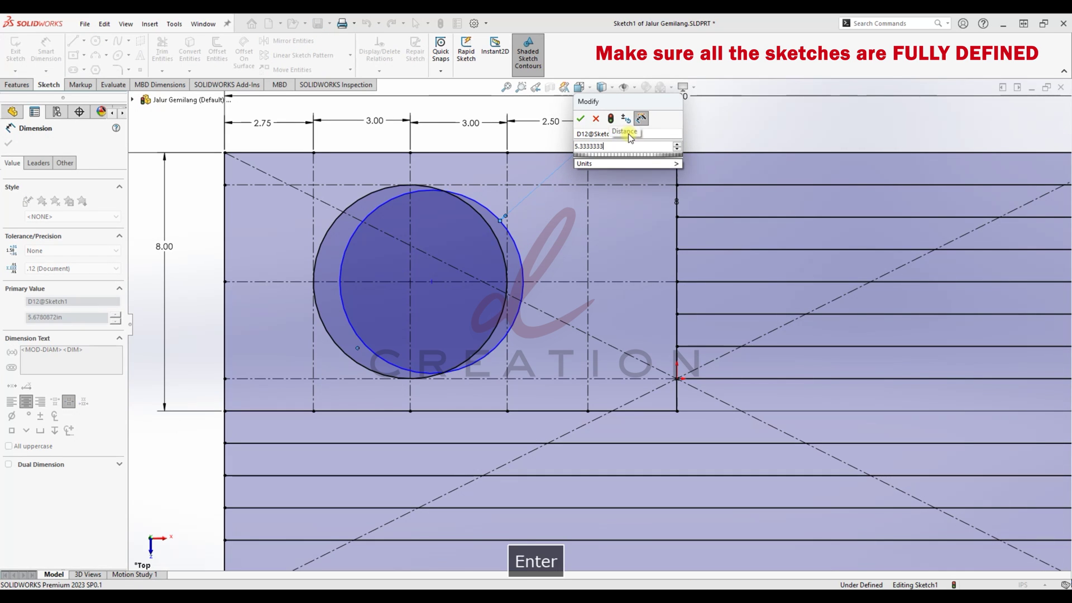
pyautogui.press('Return')
pyautogui.press('Escape')
# - Check the crescent's thickness in the reference drawing and place a sketch point where the smaller circle's left side crosses the midline
pyautogui.moveTo(608, 590)
pyautogui.click(603, 563)
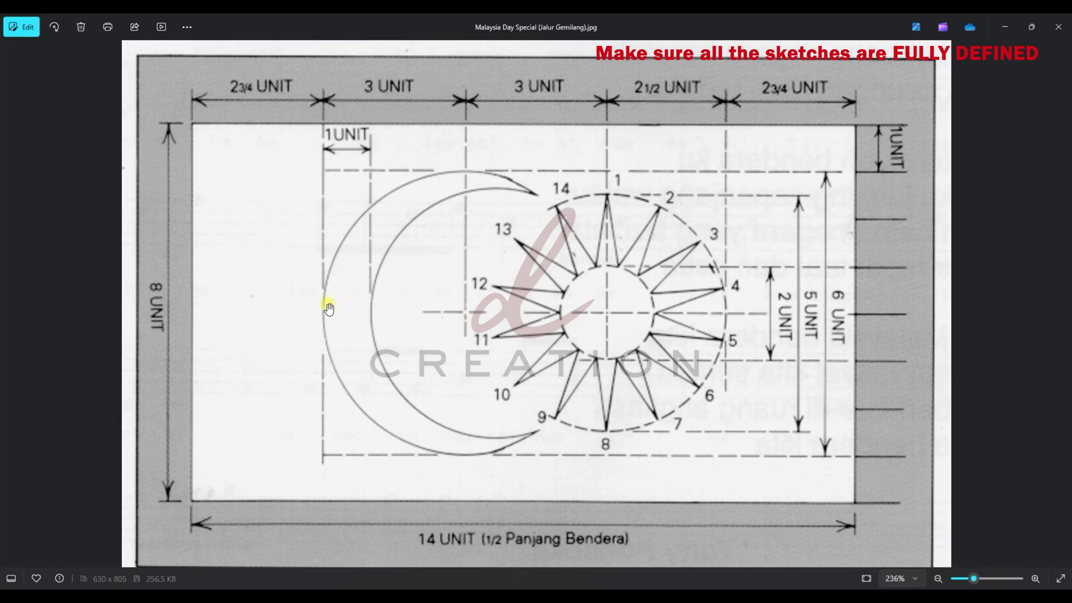
pyautogui.click(1000, 24)
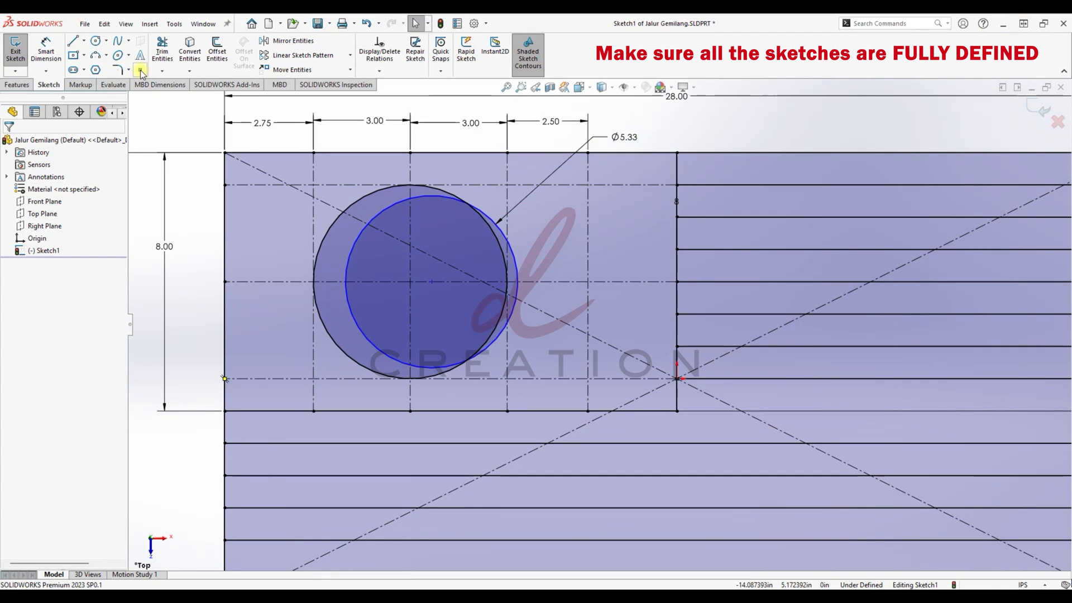
pyautogui.scroll(-5, 439, 285)
pyautogui.click(436, 284)
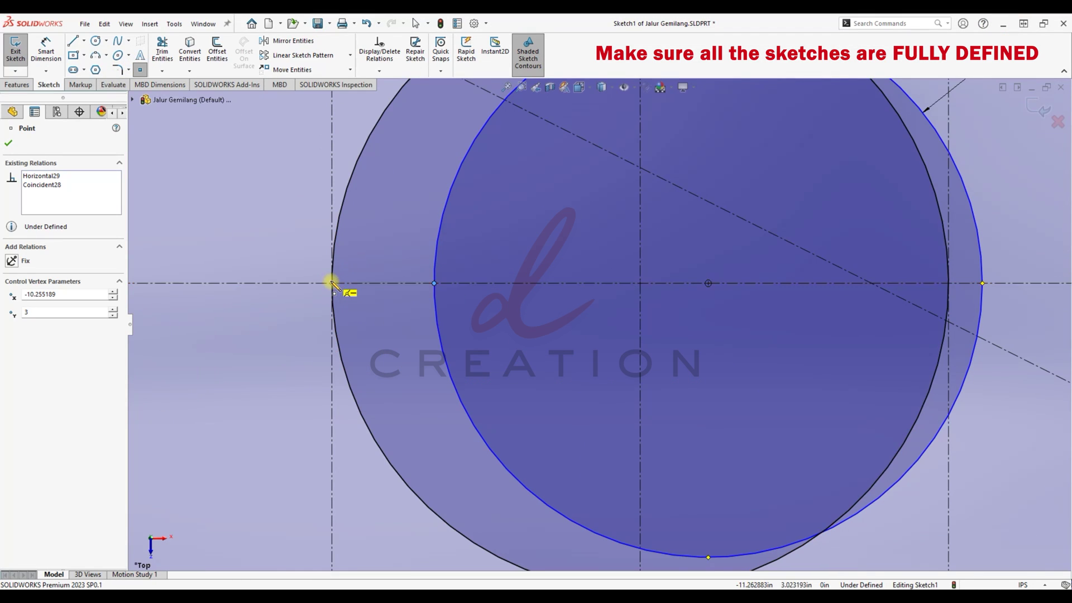
pyautogui.press('Escape')
# - Dimension the distance between the new point and the larger circle's leftmost point as 1 in
pyautogui.click(45, 60)
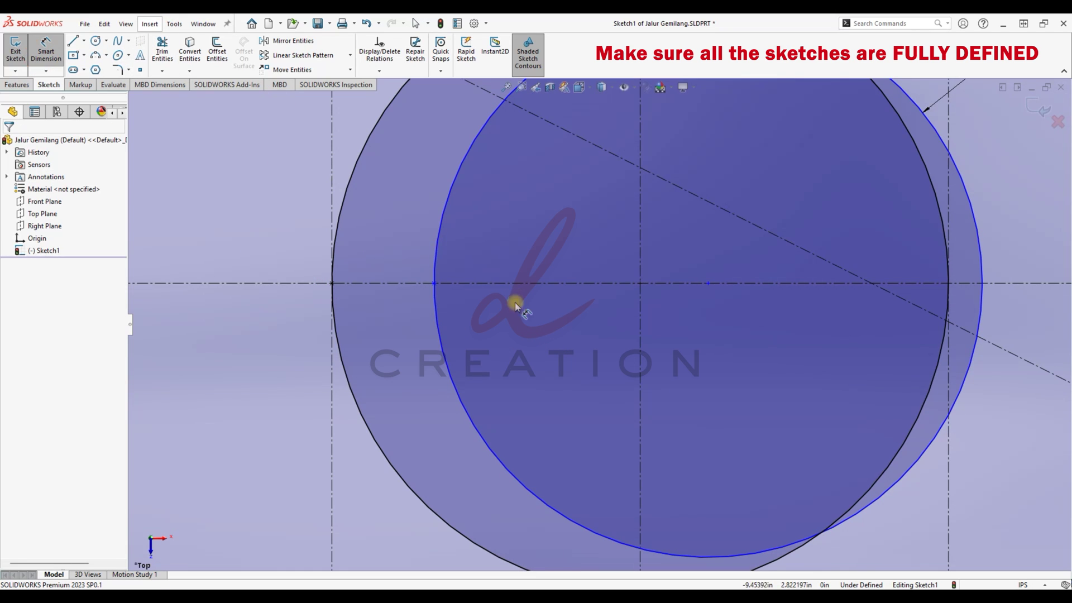
pyautogui.click(433, 283)
pyautogui.click(332, 283)
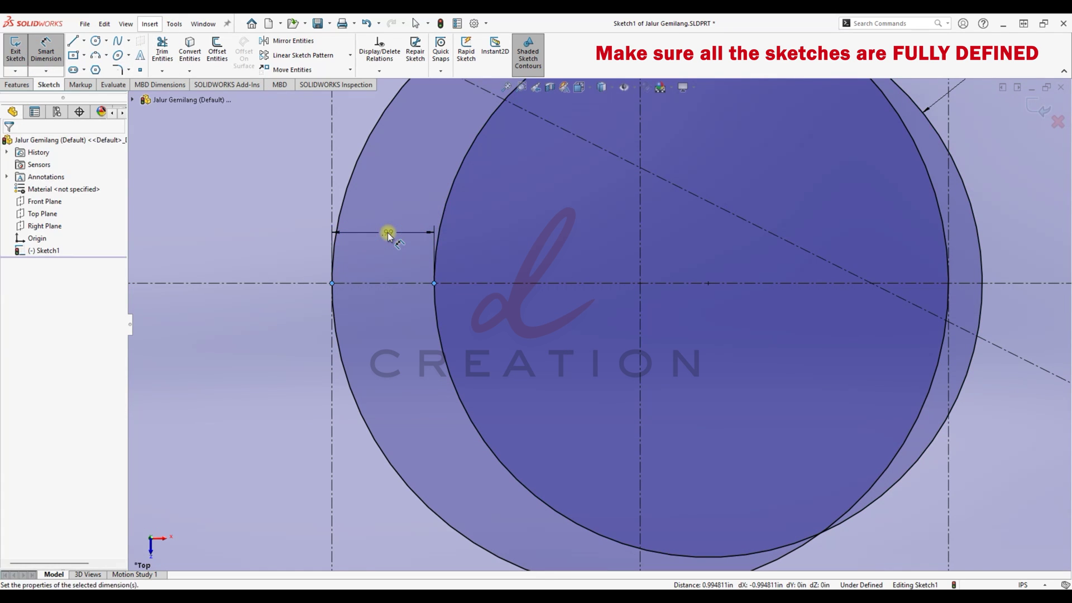
pyautogui.click(387, 232)
pyautogui.press('Return')
pyautogui.scroll(5, 634, 318)
pyautogui.press('Escape')
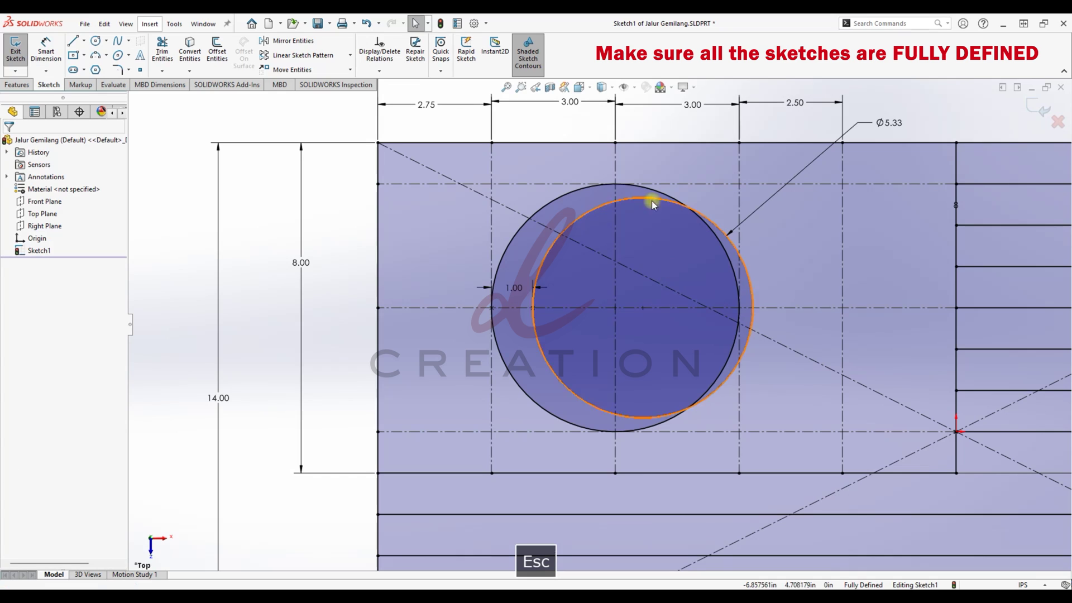
# - Trim away the right-hand arcs of both circles to leave a crescent, and move the inner arc's diameter dimension to its upper left
pyautogui.click(162, 51)
pyautogui.scroll(2, 698, 234)
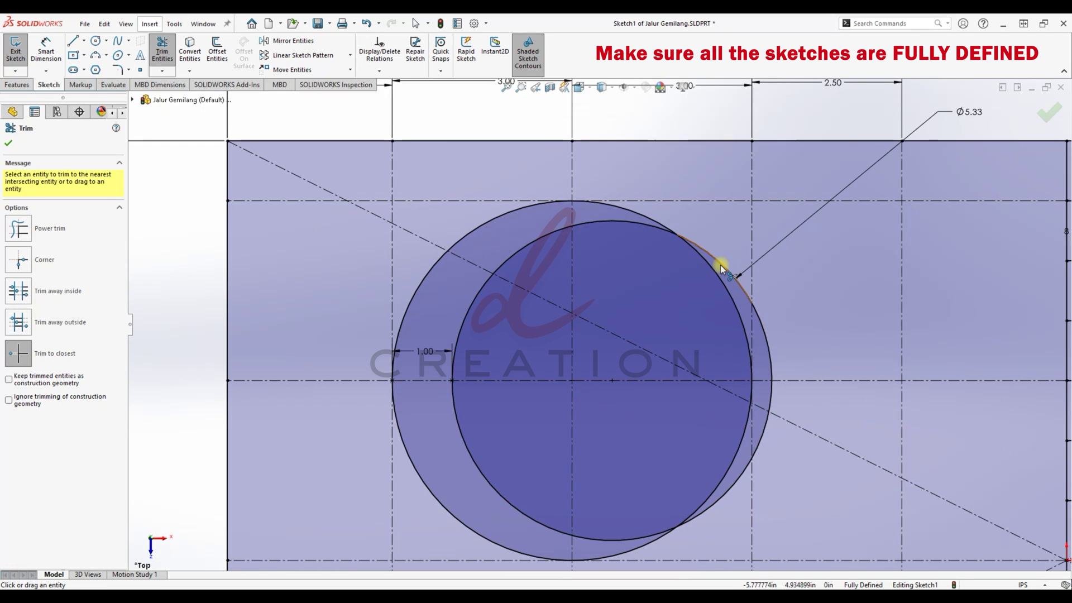
pyautogui.click(725, 283)
pyautogui.click(764, 327)
pyautogui.click(771, 408)
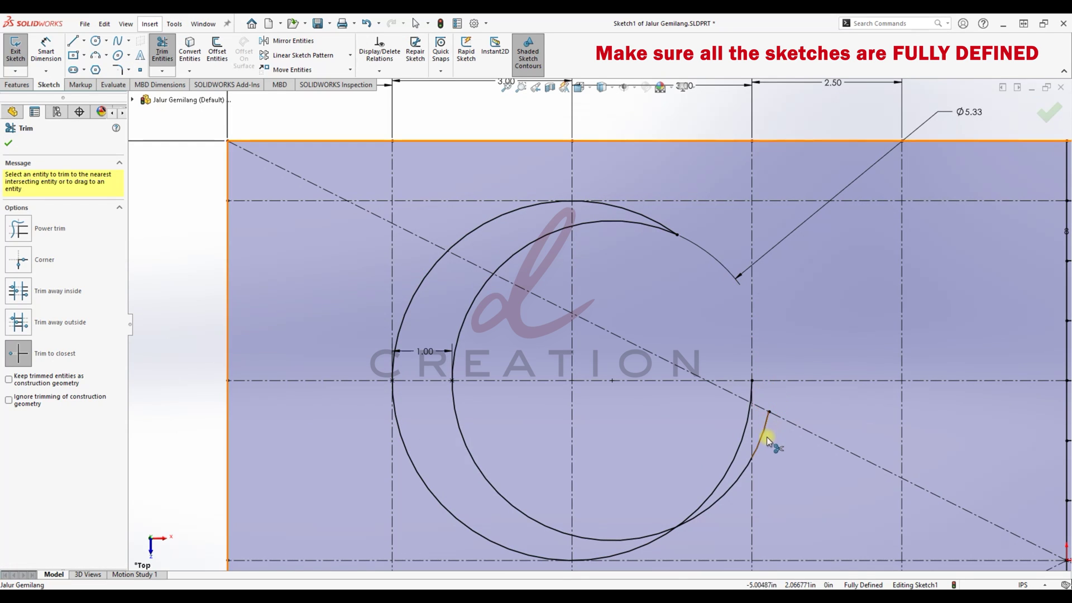
pyautogui.click(746, 475)
pyautogui.scroll(5, 747, 403)
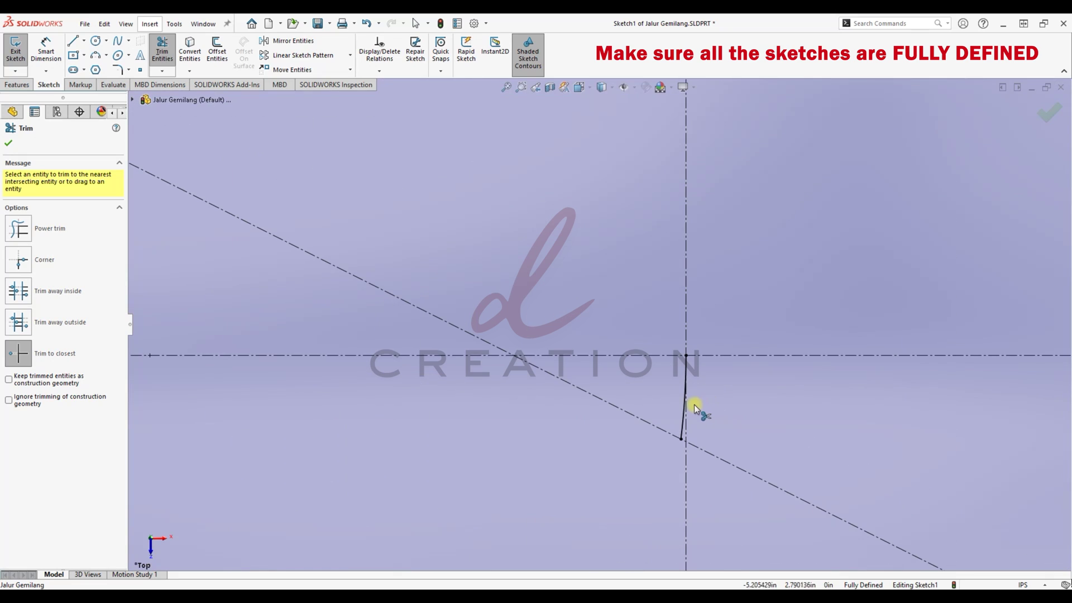
pyautogui.click(686, 409)
pyautogui.scroll(-8, 471, 220)
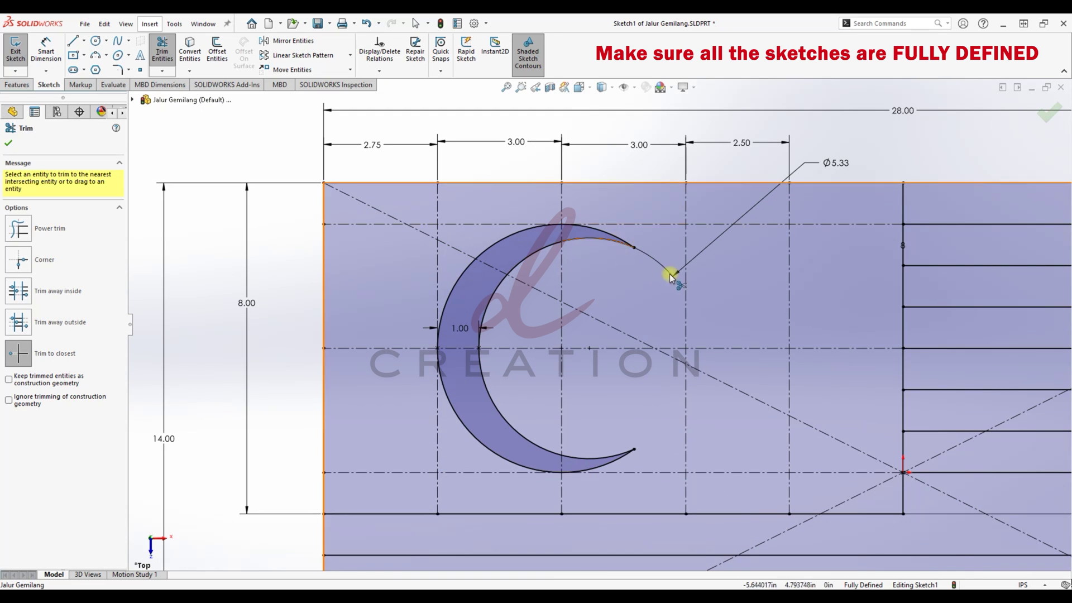
pyautogui.press('Escape')
pyautogui.moveTo(833, 162); pyautogui.dragTo(692, 167)
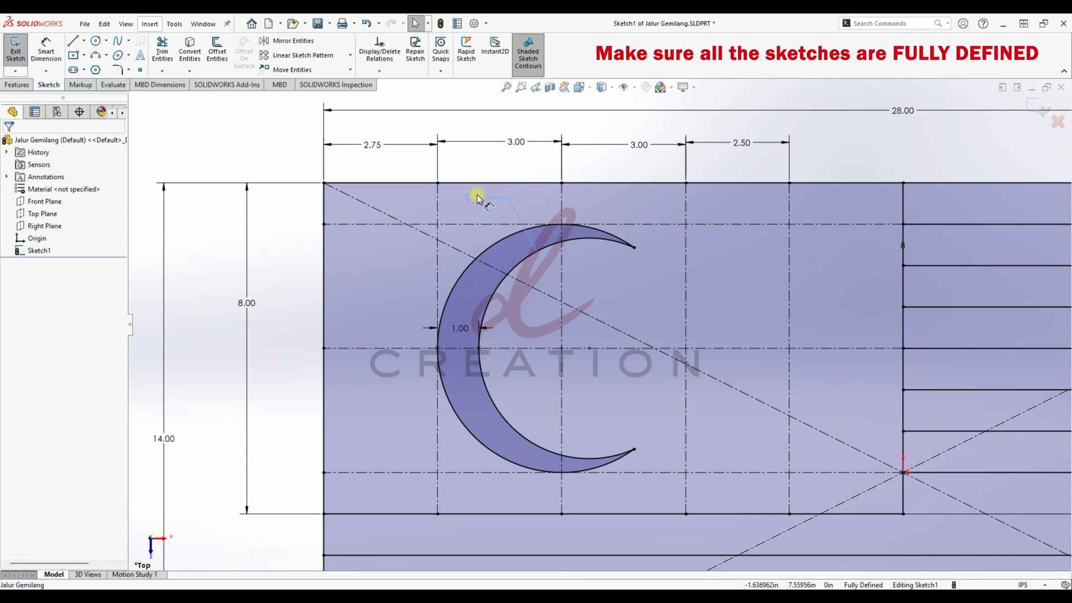
pyautogui.moveTo(477, 199); pyautogui.dragTo(476, 199)
# - Check the star's circles in the reference drawing and sketch two concentric circles at the star centre, radii about 2.25 and 1.2 in
pyautogui.click(609, 595)
pyautogui.click(613, 562)
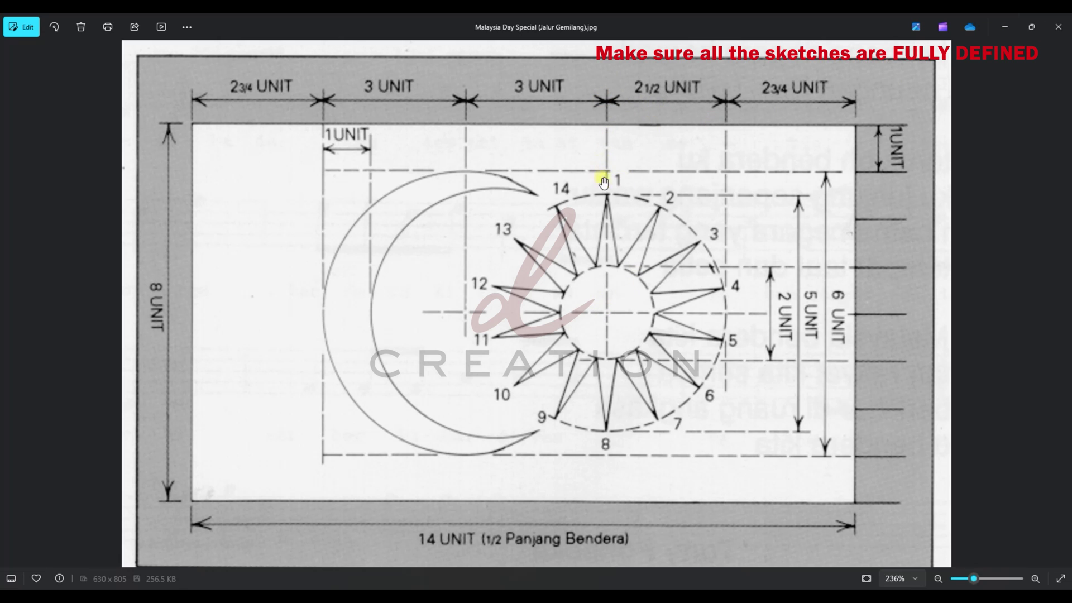
pyautogui.click(1007, 26)
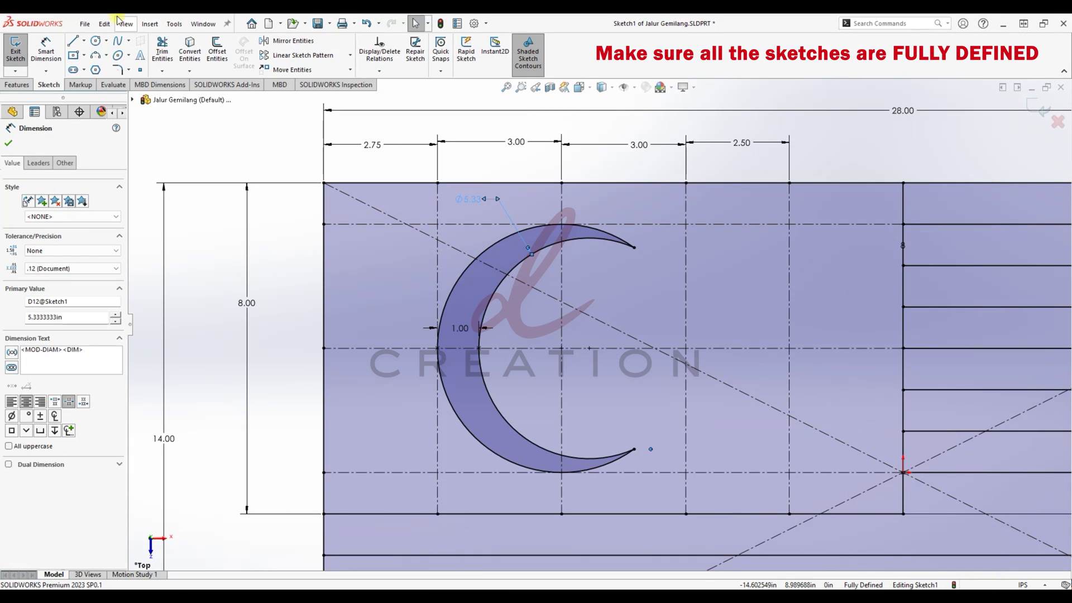
pyautogui.click(95, 41)
pyautogui.click(686, 348)
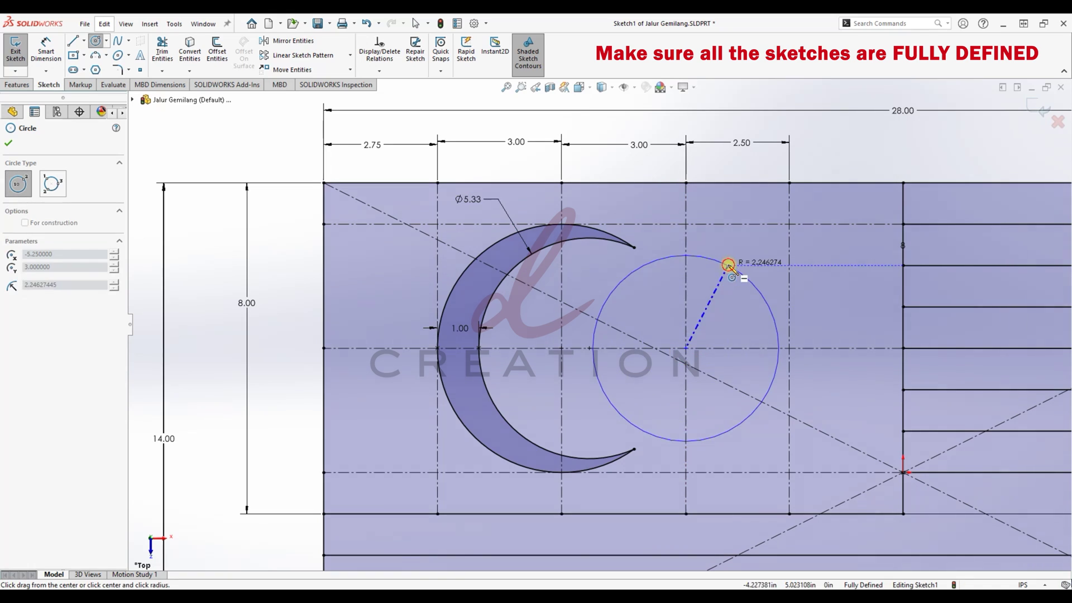
pyautogui.click(725, 264)
pyautogui.click(686, 348)
pyautogui.click(715, 308)
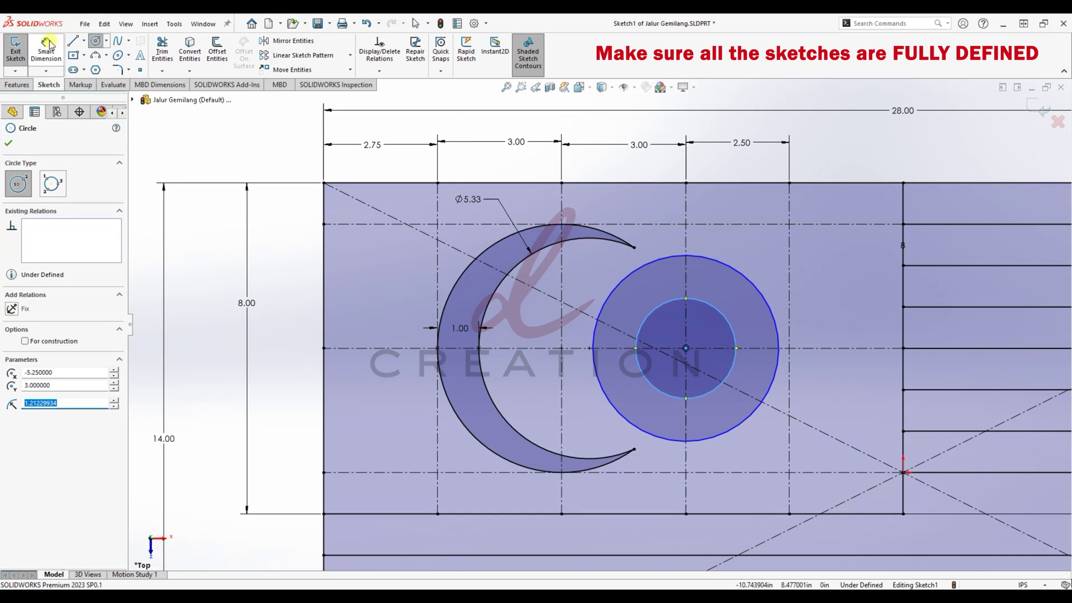
# - Dimension the star's outer circle diameter as 5 in and the inner circle diameter as 2 in
pyautogui.press('d')
pyautogui.click(761, 290)
pyautogui.click(845, 202)
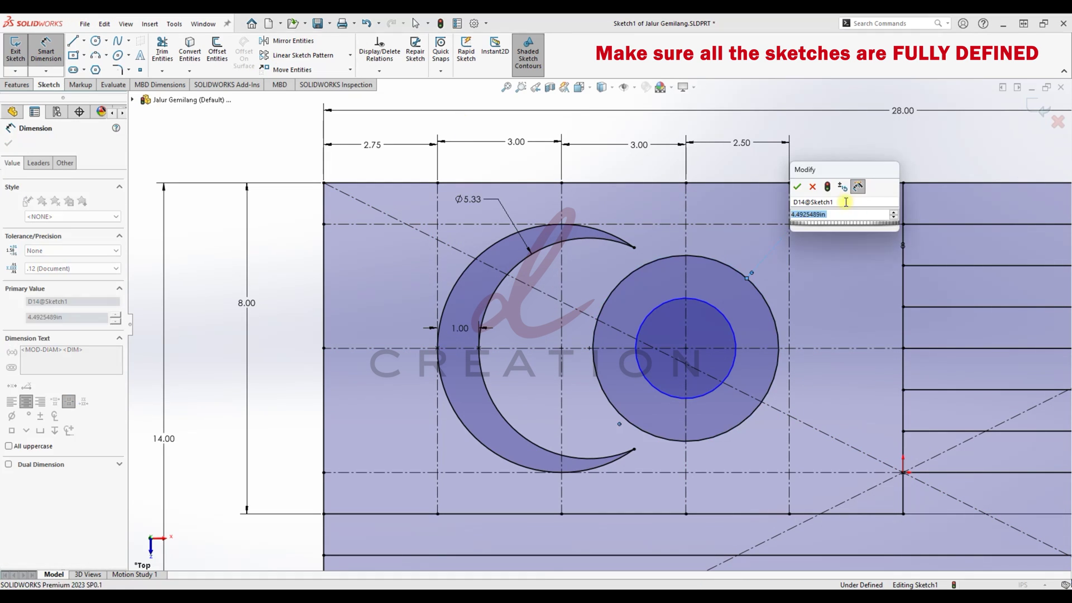
pyautogui.write('5')
pyautogui.press('Return')
pyautogui.click(730, 323)
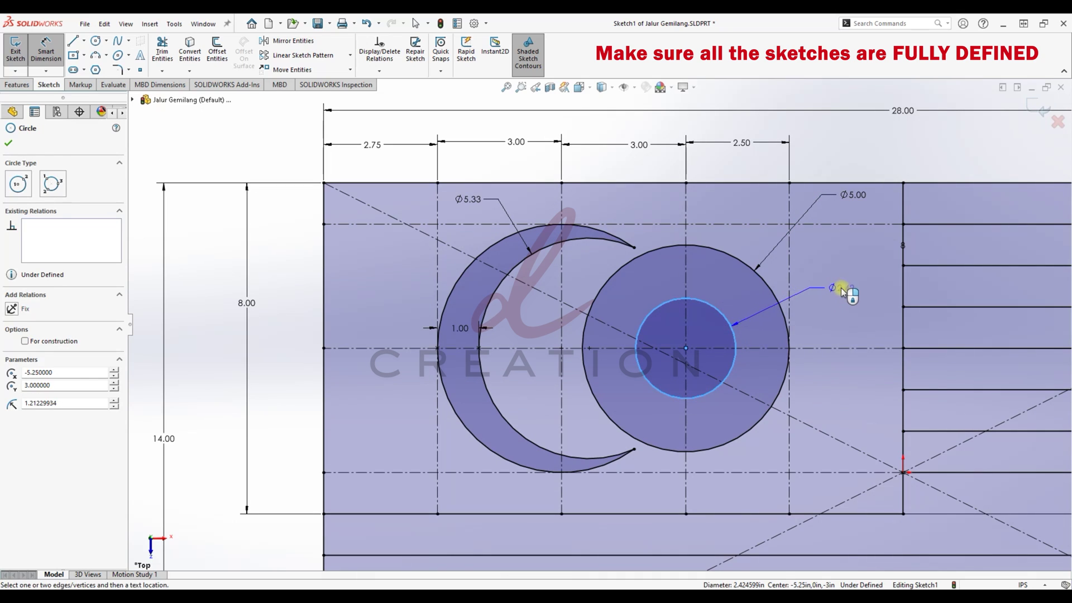
pyautogui.click(842, 290)
pyautogui.write('2')
pyautogui.press('Return')
pyautogui.press('Escape')
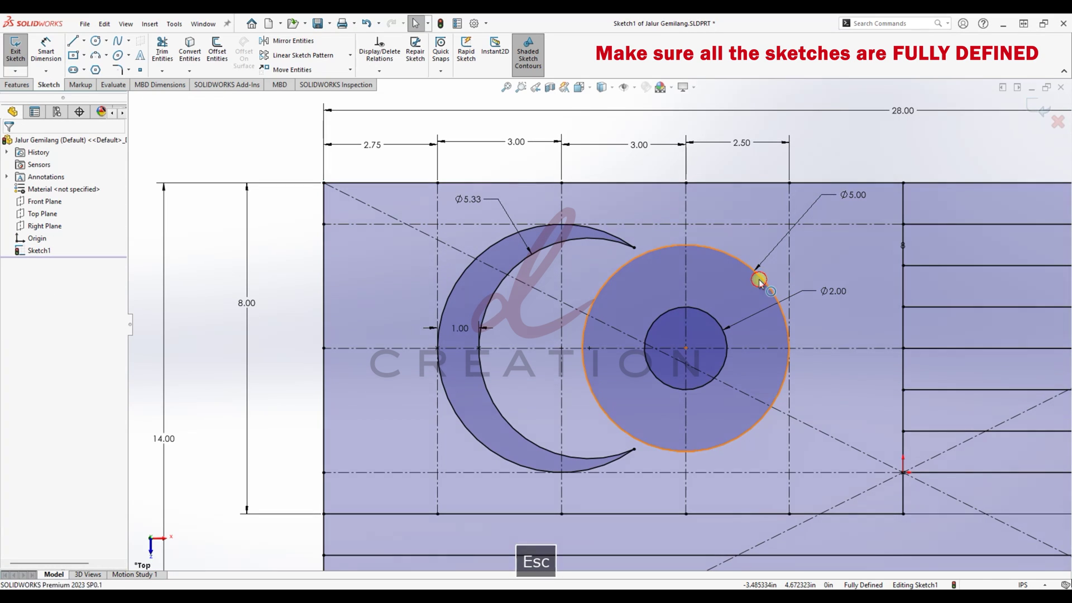
# - Convert both of the star's concentric circles to construction geometry
pyautogui.click(758, 277)
pyautogui.keyDown('ctrl'); pyautogui.click(711, 315); pyautogui.keyUp('ctrl')
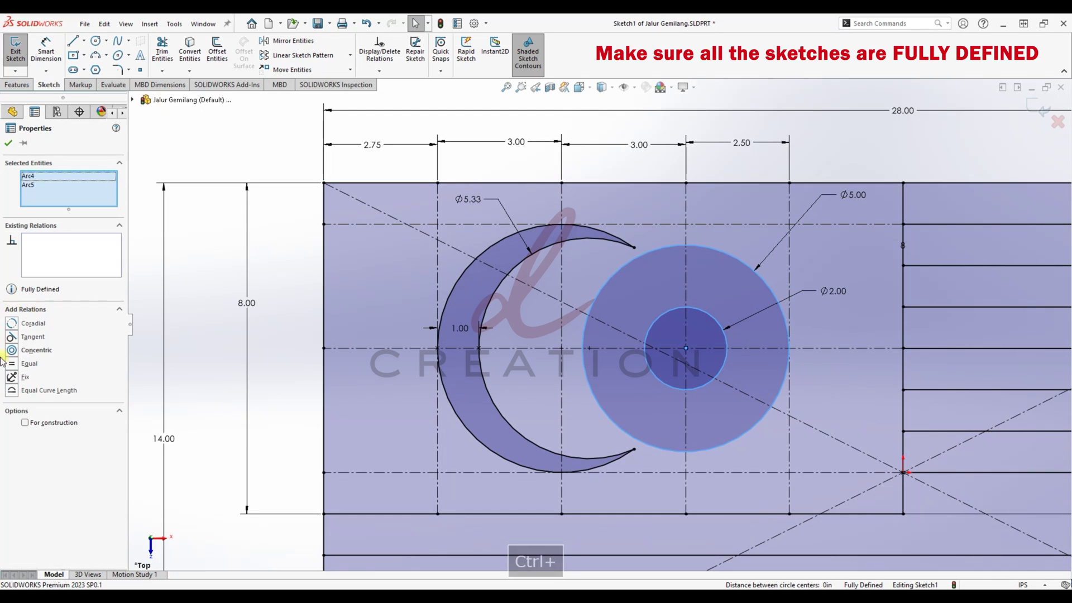
pyautogui.click(24, 423)
pyautogui.click(881, 126)
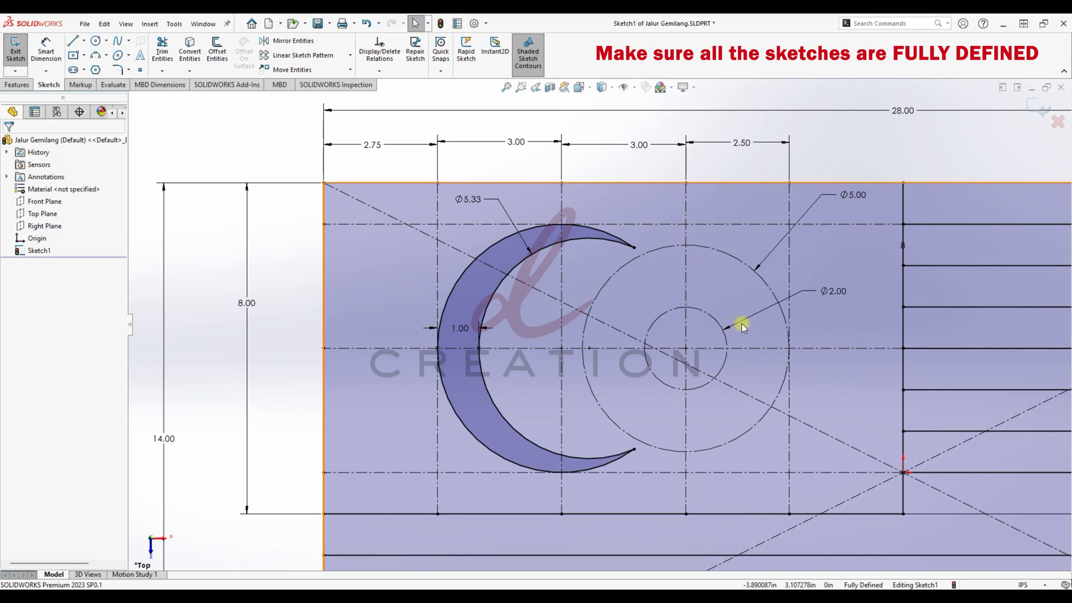
# - Sketch a narrow spike of two lines from the outer circle's topmost point to the inner circle, one on each side of the vertical centerline
pyautogui.scroll(-4, 670, 256)
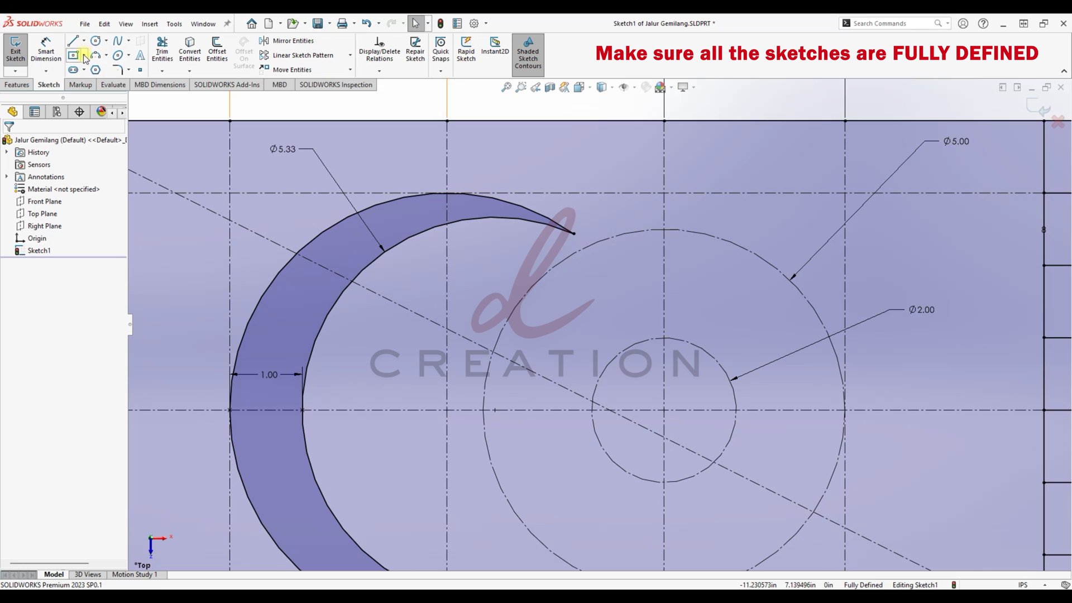
pyautogui.click(75, 42)
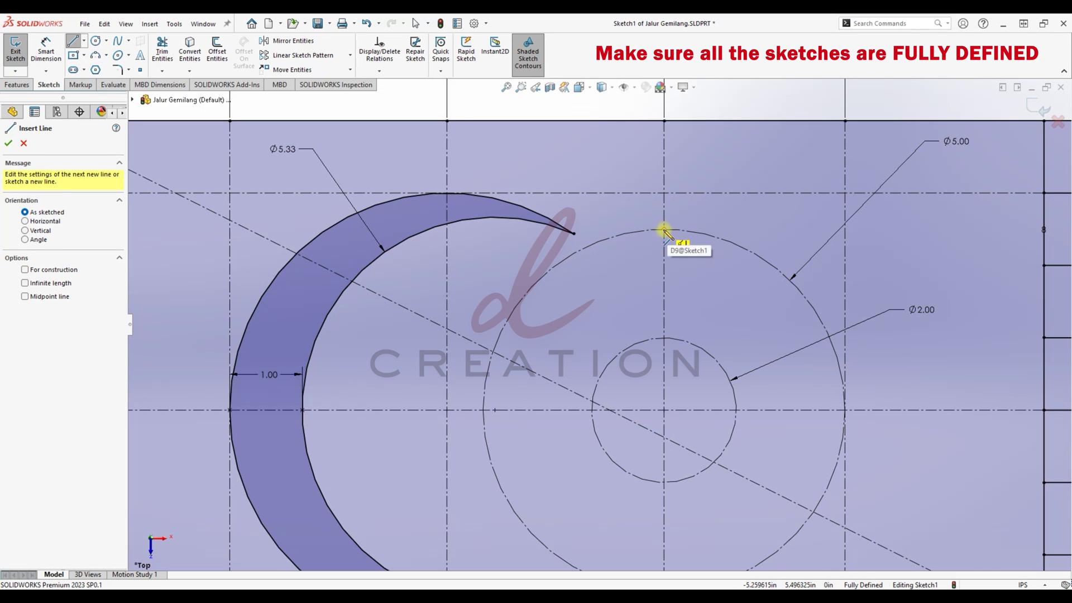
pyautogui.click(665, 230)
pyautogui.press('Escape')
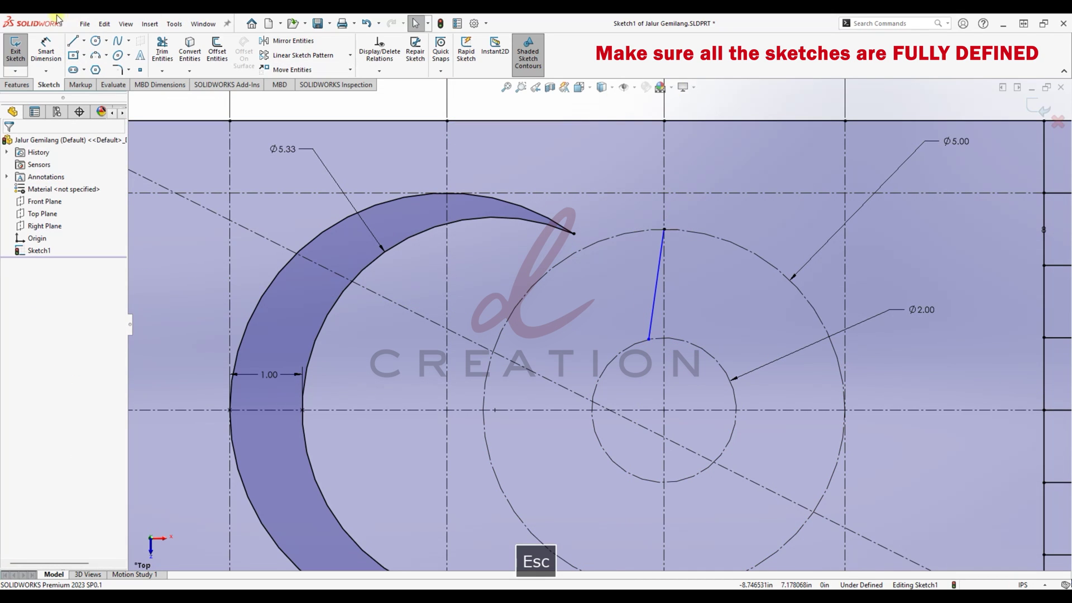
pyautogui.click(73, 40)
pyautogui.click(664, 230)
pyautogui.click(679, 340)
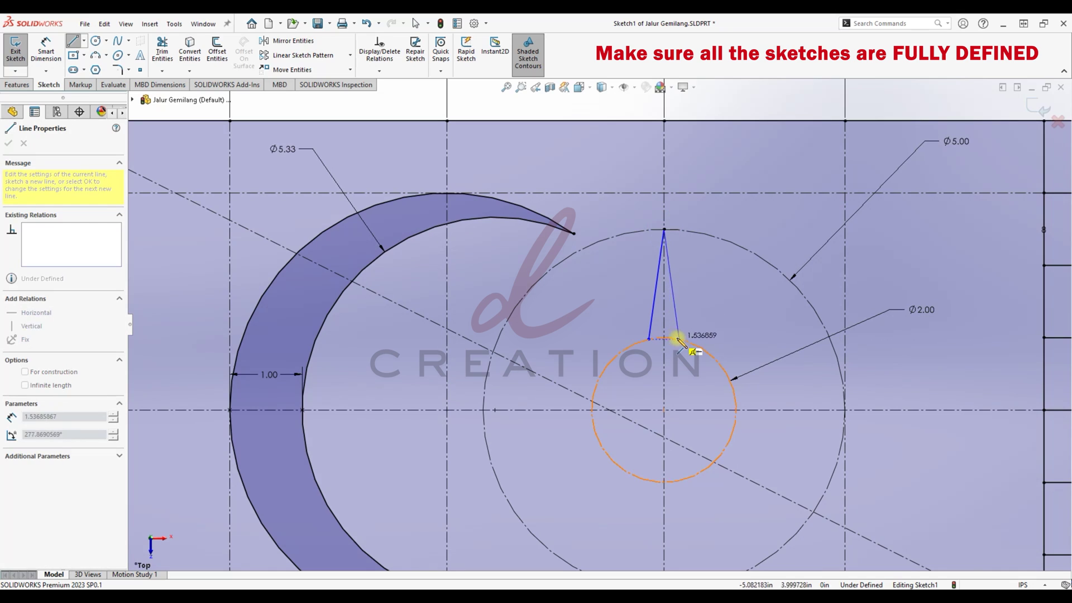
pyautogui.press('Escape')
pyautogui.press('Escape')
pyautogui.scroll(-3, 638, 364)
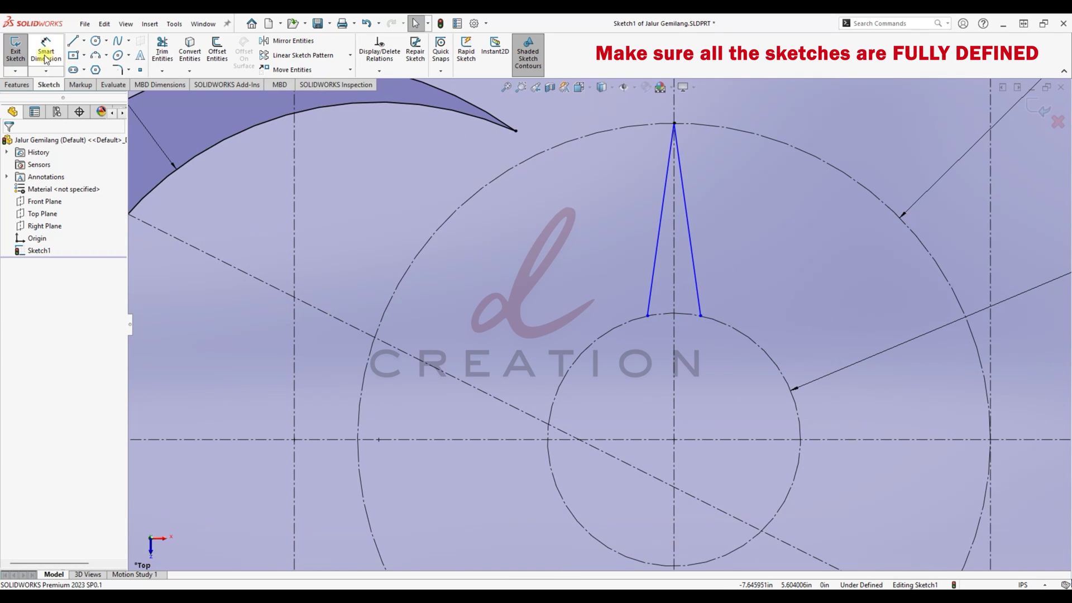
pyautogui.press('Escape')
# - Make the two spike lines symmetric about the vertical centerline and shift the base endpoint slightly inward along the inner circle
pyautogui.click(663, 211)
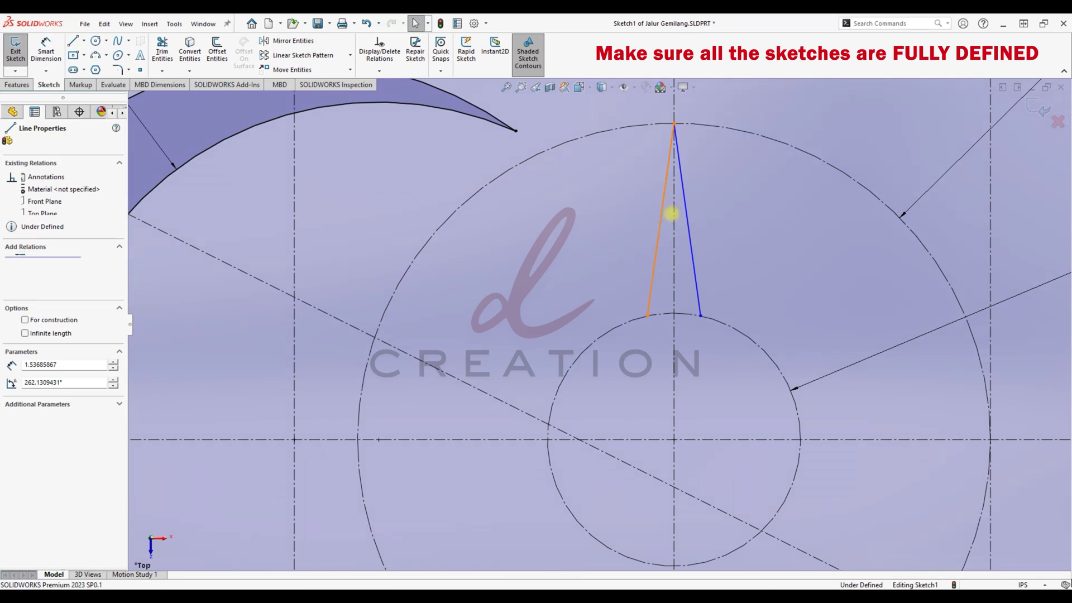
pyautogui.keyDown('ctrl'); pyautogui.click(675, 215); pyautogui.keyUp('ctrl')
pyautogui.keyDown('ctrl'); pyautogui.click(689, 225); pyautogui.keyUp('ctrl')
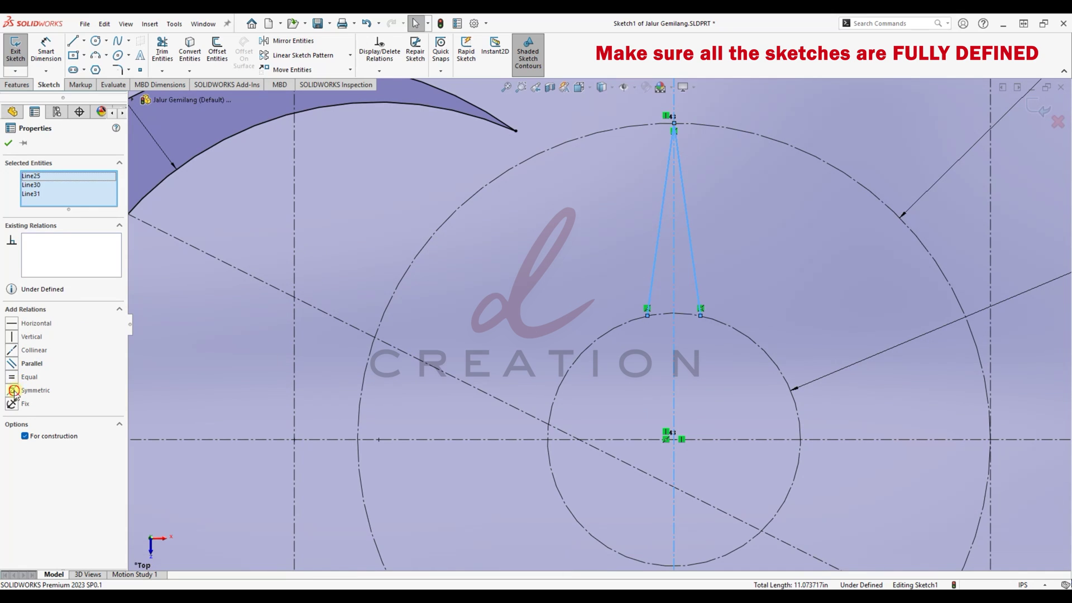
pyautogui.press('Escape')
pyautogui.moveTo(703, 314)
pyautogui.mouseDown()
pyautogui.moveTo(733, 333)
pyautogui.moveTo(697, 333)
pyautogui.mouseUp()
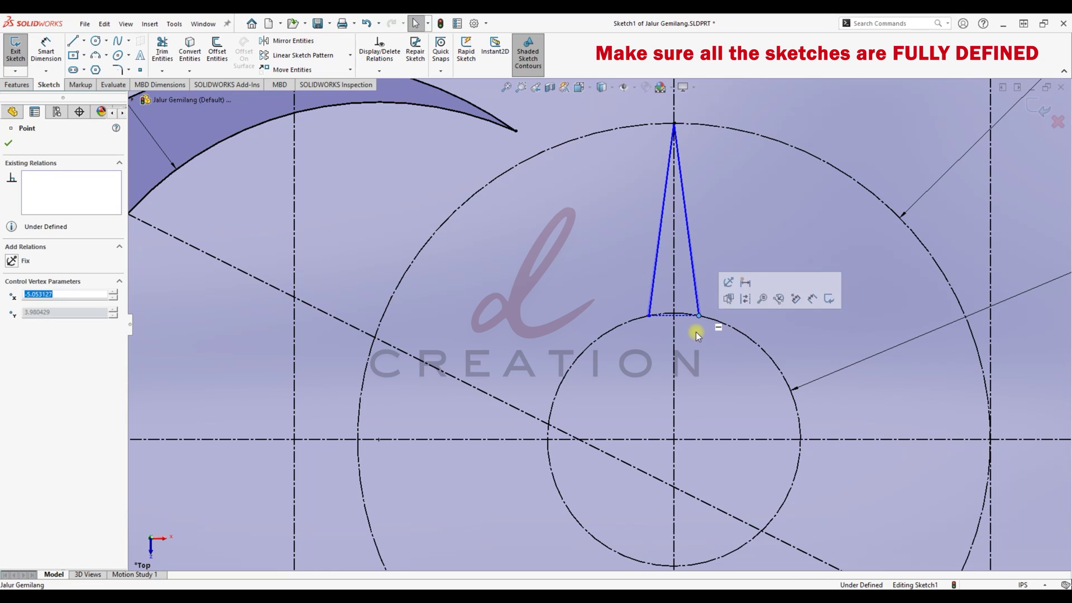
pyautogui.press('Escape')
pyautogui.click(747, 261)
pyautogui.scroll(3, 688, 245)
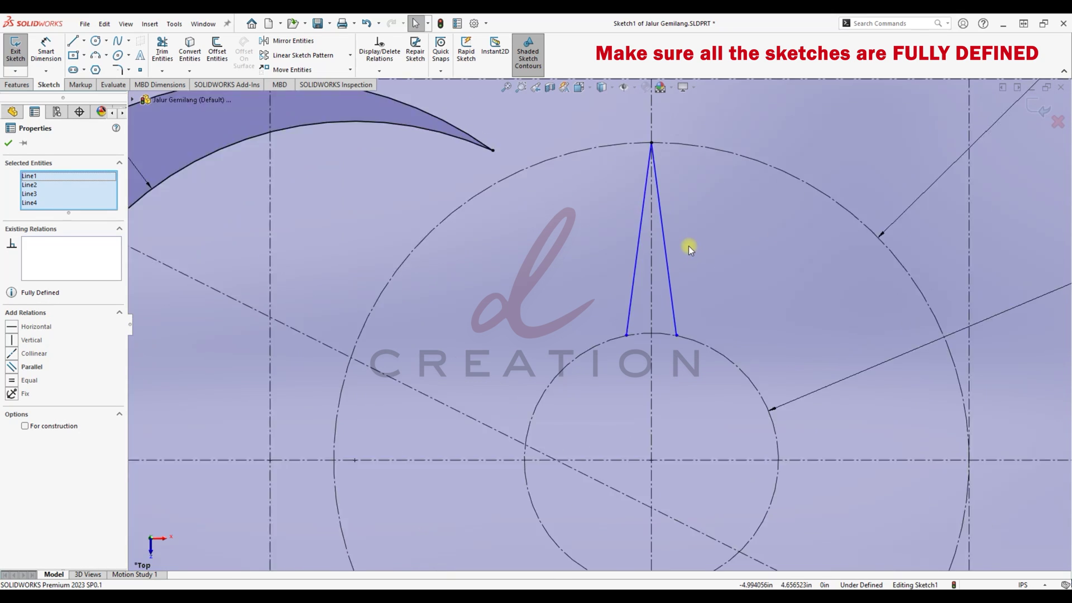
pyautogui.click(351, 55)
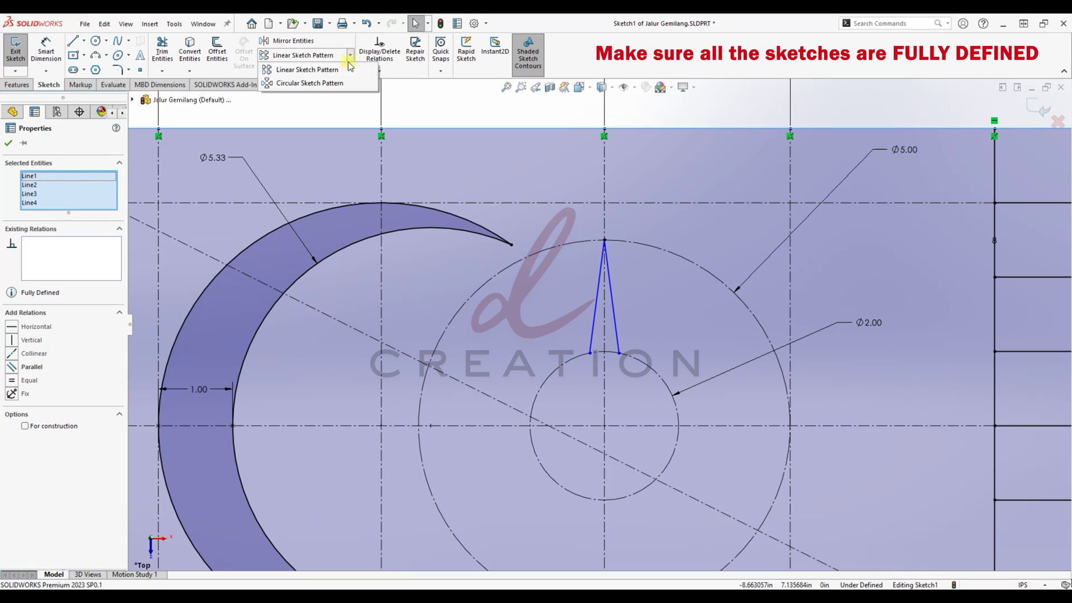
pyautogui.click(296, 85)
pyautogui.click(598, 293)
pyautogui.click(597, 295)
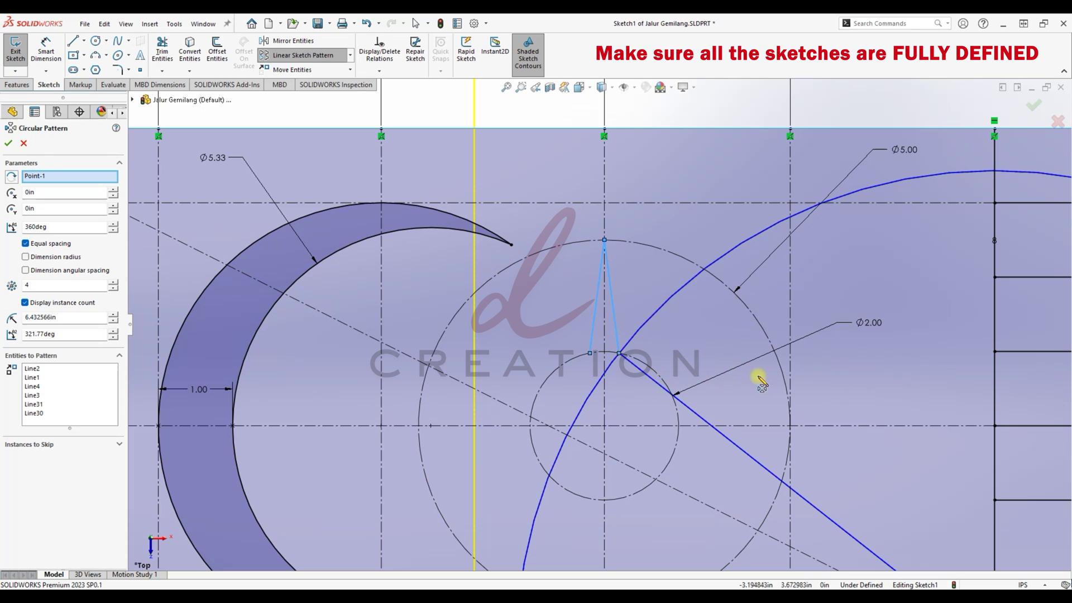
pyautogui.scroll(3, 760, 383)
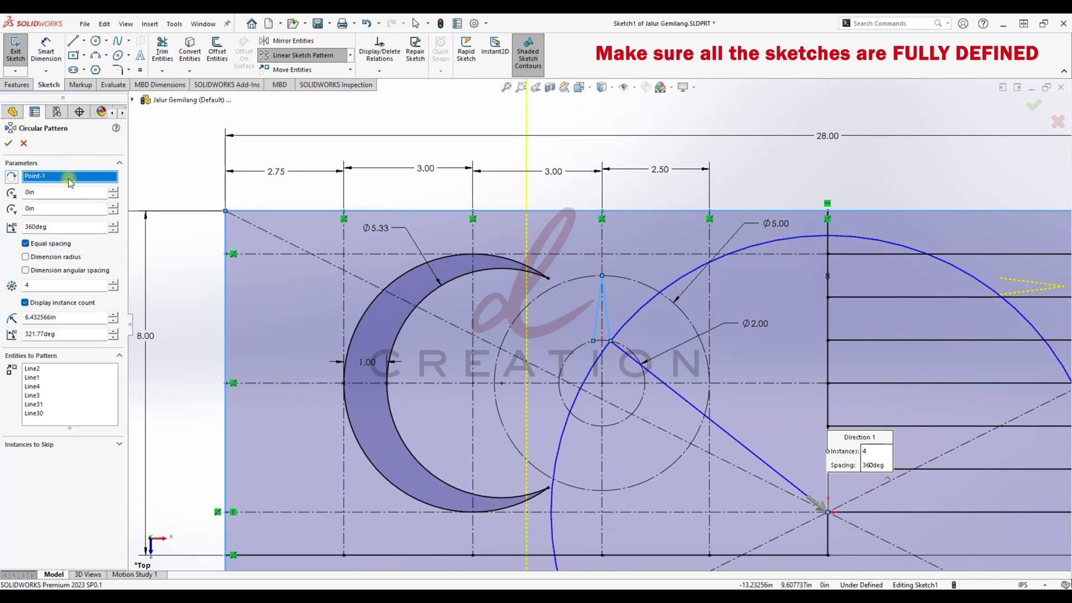
pyautogui.click(604, 380)
pyautogui.scroll(-2, 610, 370)
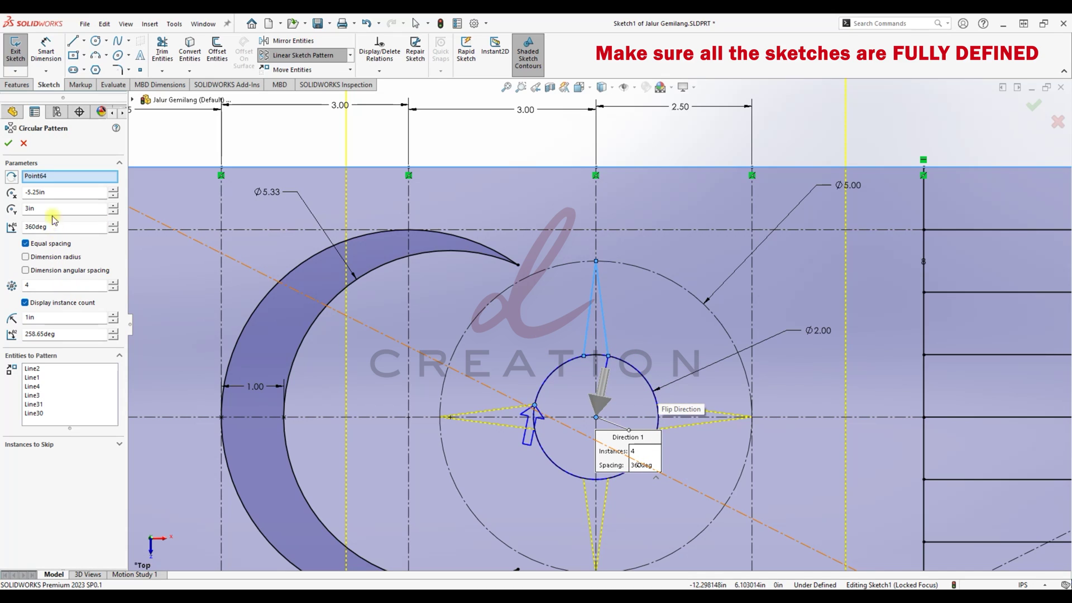
pyautogui.click(47, 285)
pyautogui.write('14')
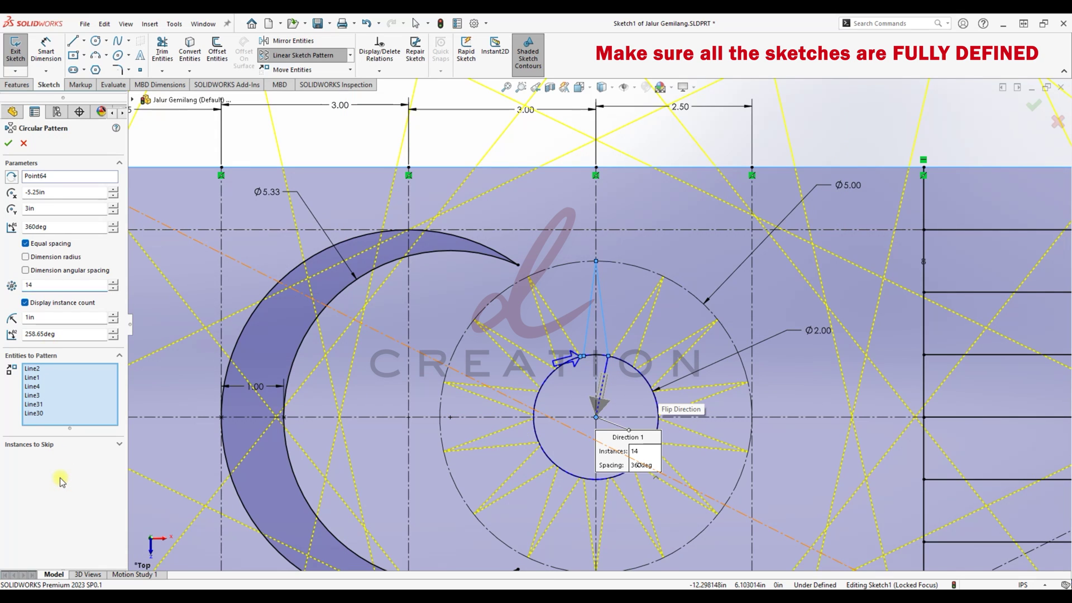
pyautogui.scroll(5, 586, 331)
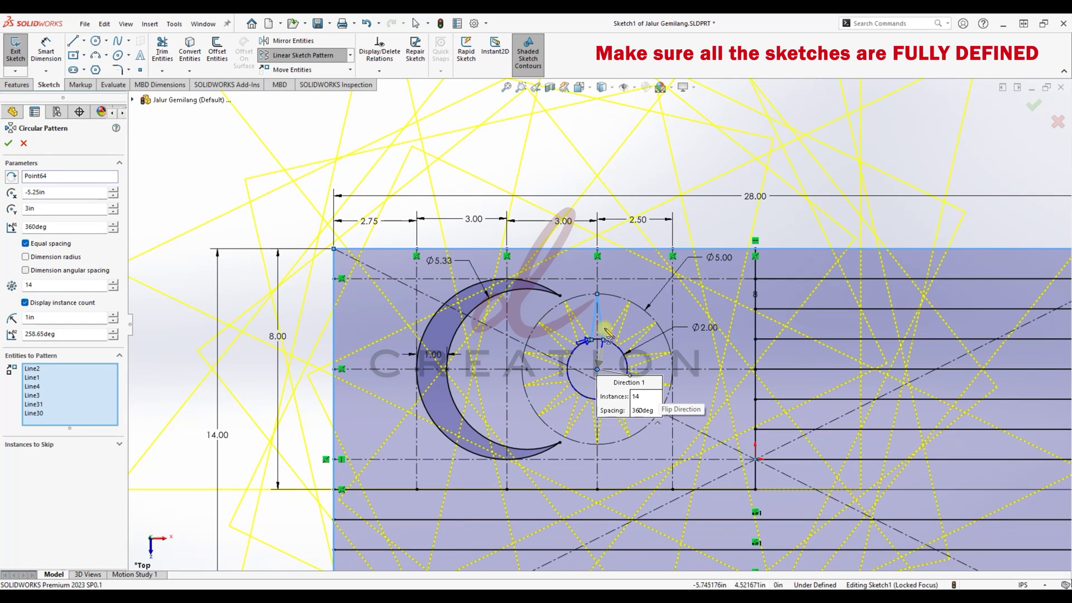
pyautogui.scroll(3, 642, 328)
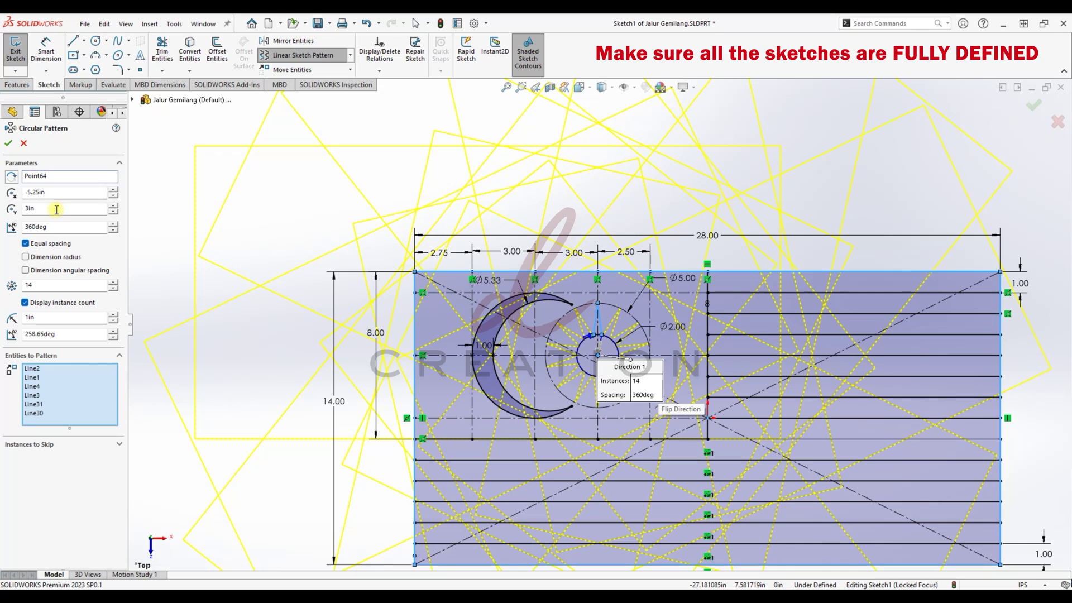
pyautogui.press('Escape')
pyautogui.press('Escape')
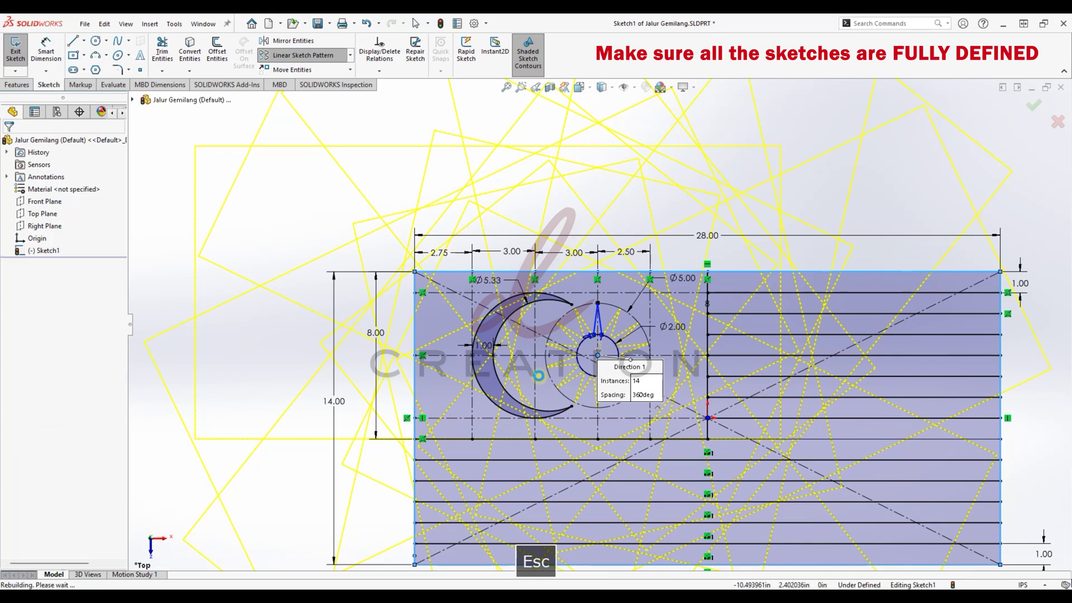
# - Set up a circular sketch pattern of only the two spike lines, with the star circles' centre point as the pattern centre
pyautogui.click(350, 55)
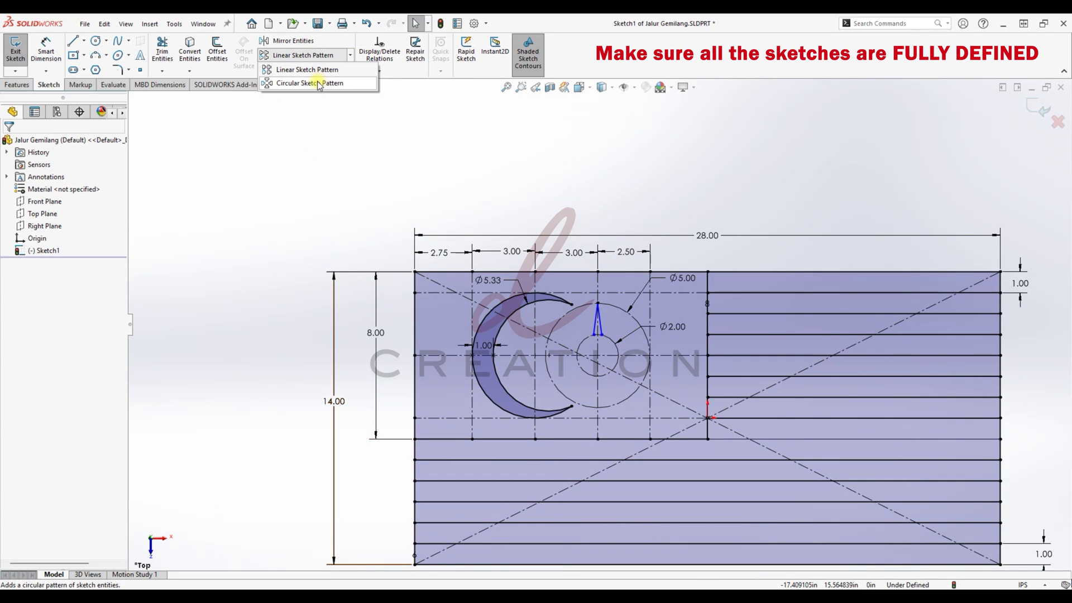
pyautogui.click(304, 79)
pyautogui.scroll(-5, 601, 319)
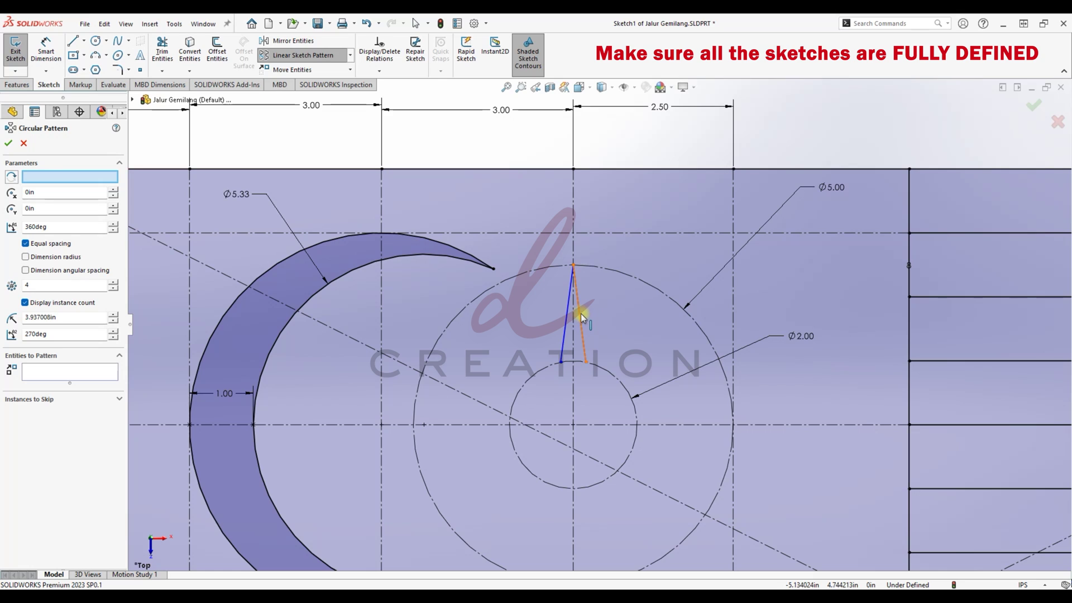
pyautogui.click(573, 426)
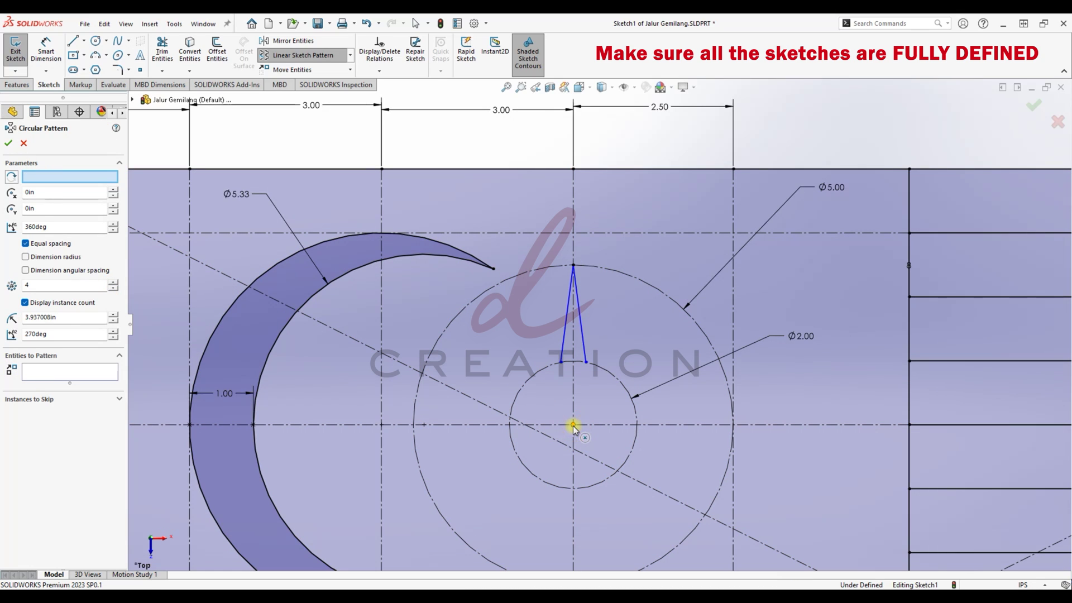
pyautogui.click(43, 371)
pyautogui.click(578, 317)
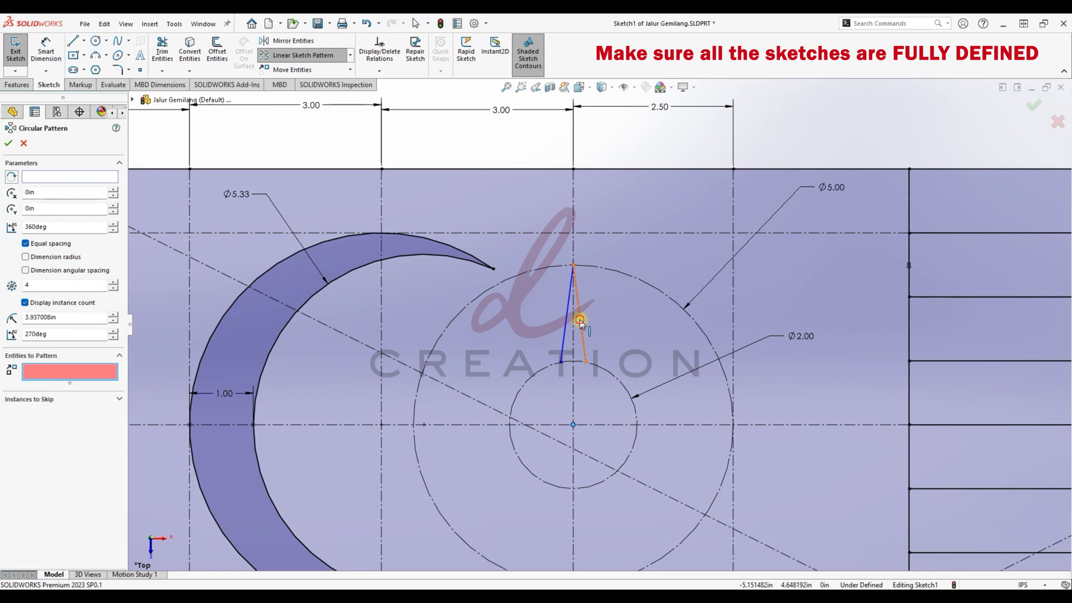
pyautogui.click(568, 316)
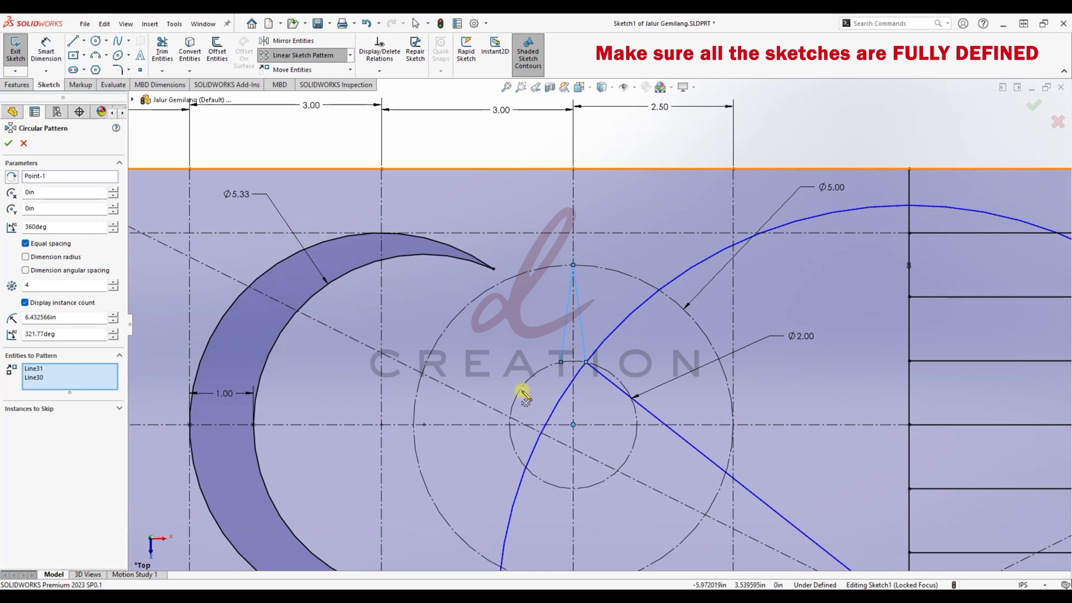
pyautogui.click(33, 176)
pyautogui.rightClick(33, 176)
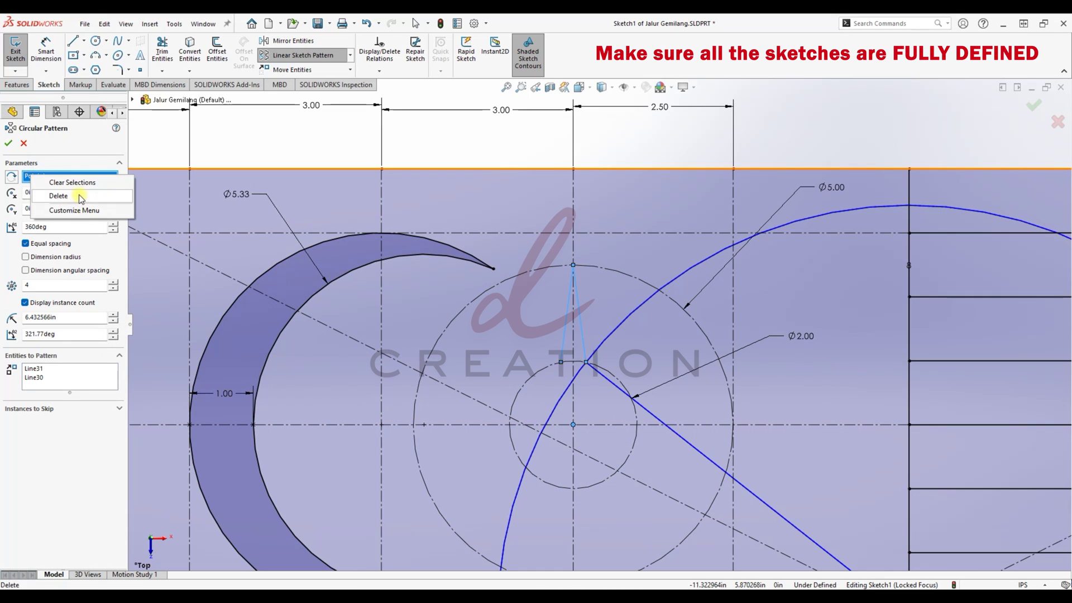
pyautogui.click(62, 182)
pyautogui.click(573, 425)
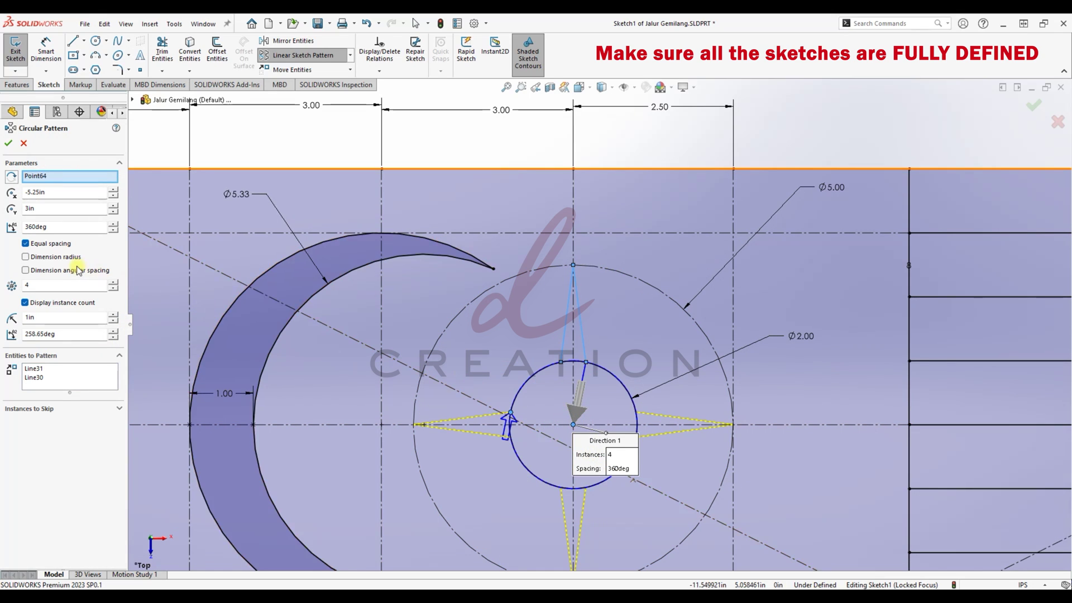
# - Set the circular pattern to 14 instances and create it to complete the star's points
pyautogui.click(114, 282)
pyautogui.click(114, 282)
pyautogui.click(114, 281)
pyautogui.click(114, 282)
pyautogui.click(114, 281)
pyautogui.click(114, 281)
pyautogui.click(114, 281)
pyautogui.click(114, 281)
pyautogui.click(114, 282)
pyautogui.click(114, 281)
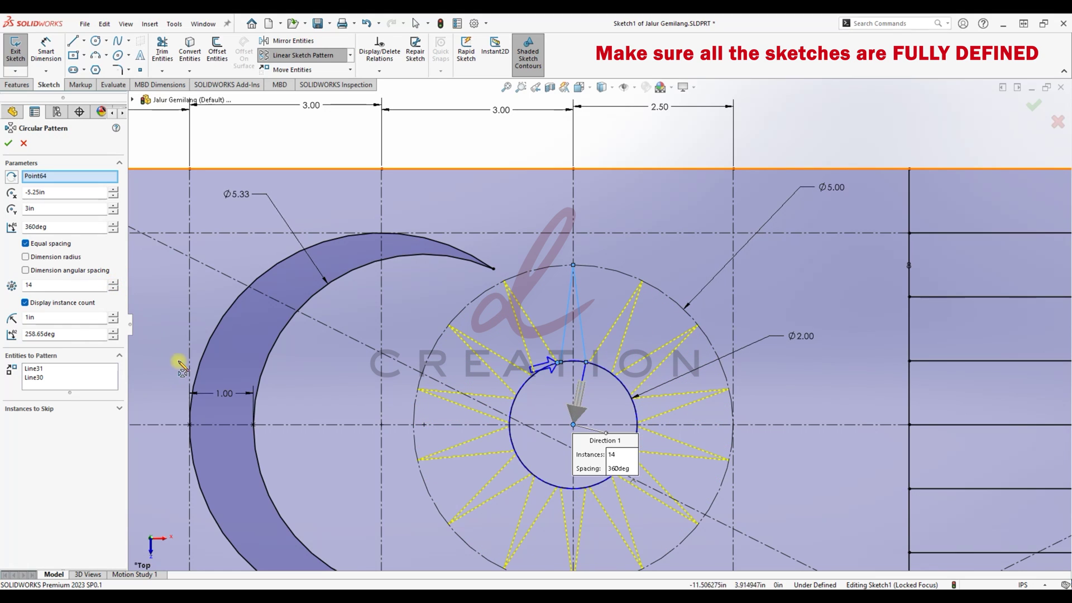
pyautogui.click(9, 143)
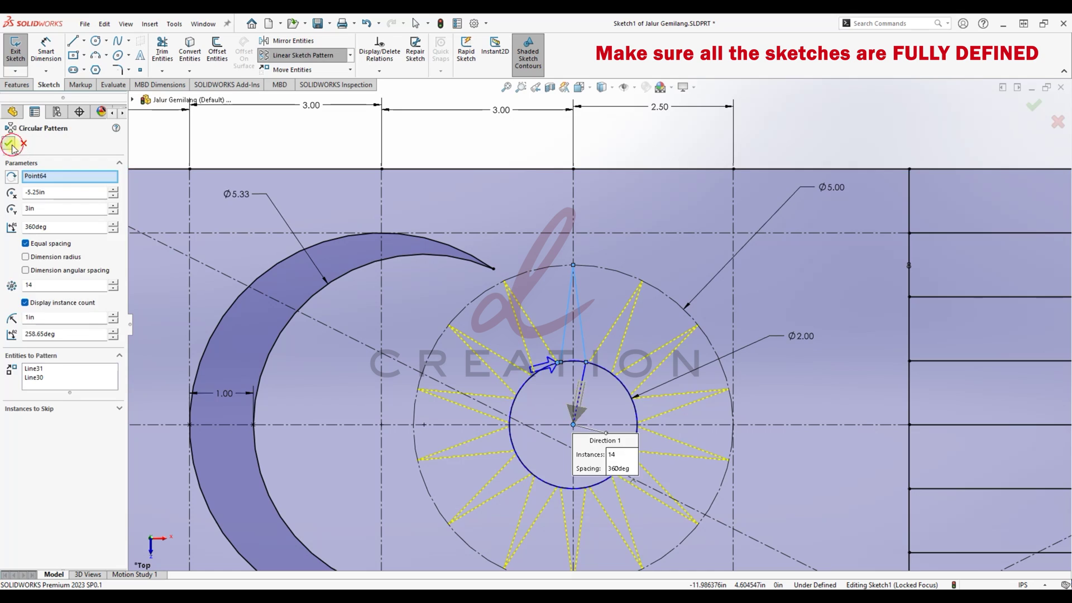
# - Merge the top spike's base endpoint with the neighbouring spike's base endpoint on the inner circle so adjacent star points meet
pyautogui.scroll(-5, 580, 357)
pyautogui.scroll(-2, 578, 359)
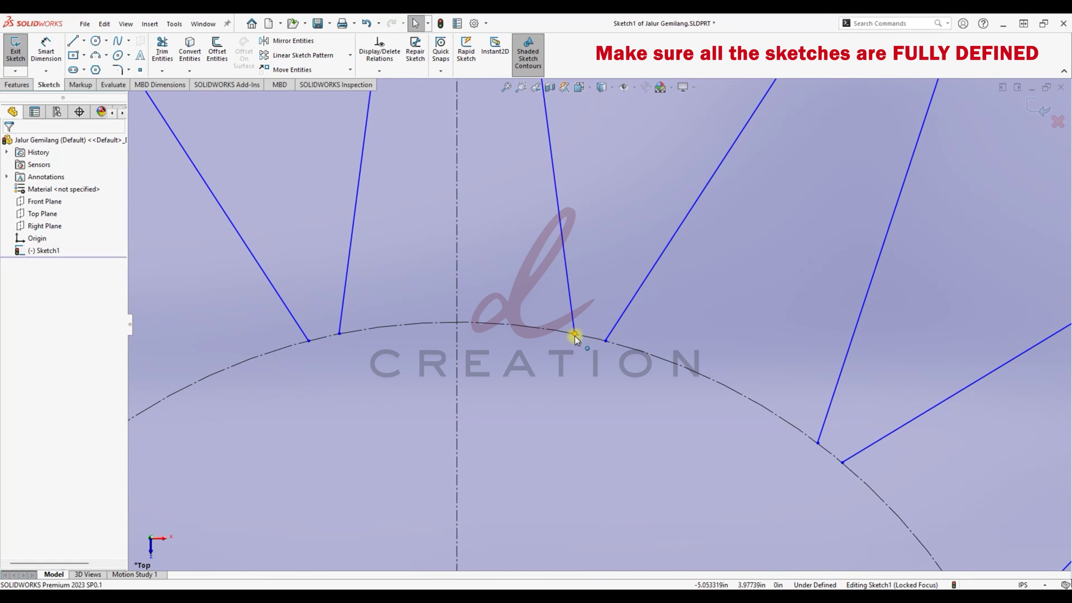
pyautogui.scroll(5, 600, 359)
pyautogui.scroll(-5, 570, 359)
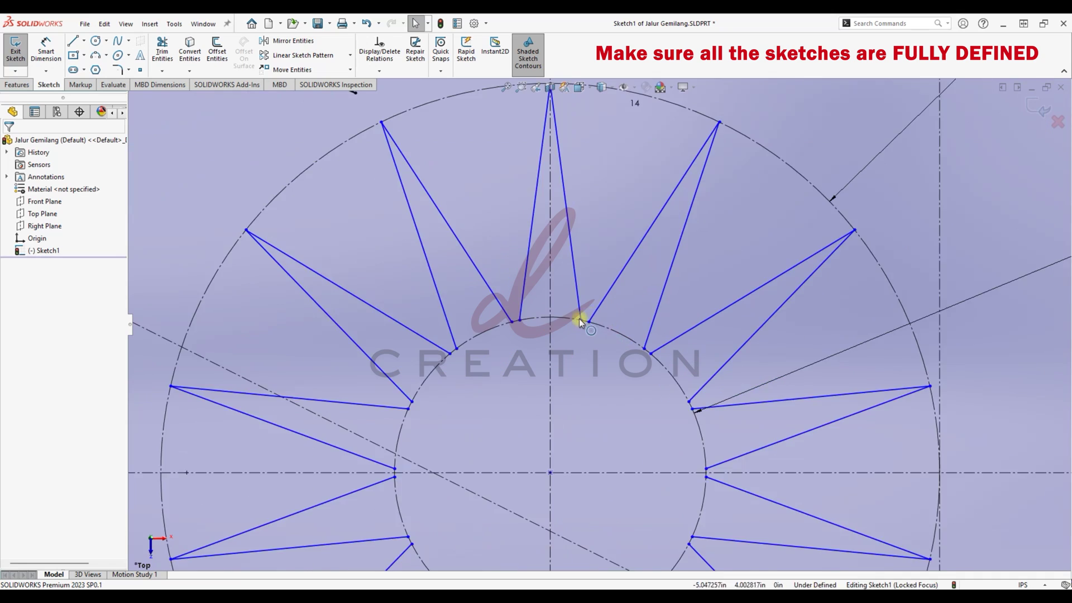
pyautogui.click(592, 324)
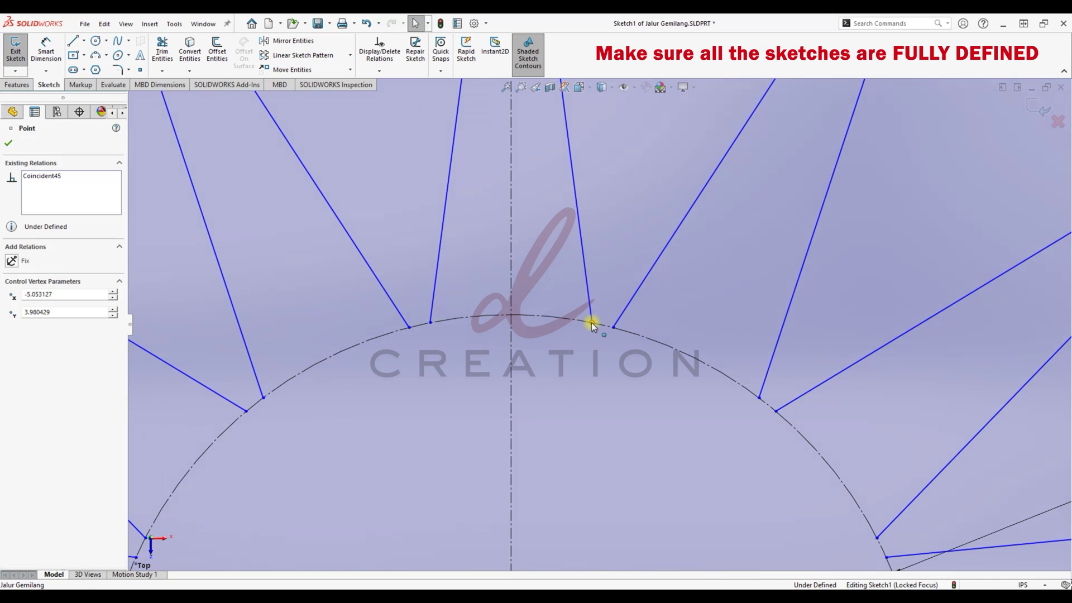
pyautogui.moveTo(598, 328); pyautogui.dragTo(599, 335)
pyautogui.scroll(5, 606, 364)
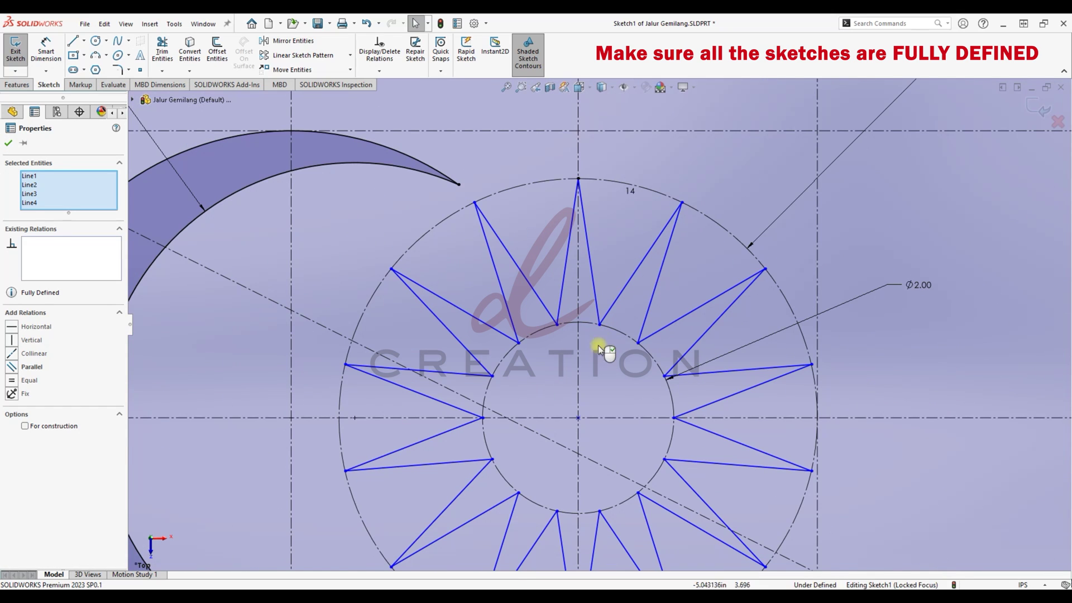
# - Make the circular pattern's centre point coincident with the star circles' centre to fully define the star
pyautogui.scroll(-5, 608, 335)
pyautogui.scroll(3, 598, 443)
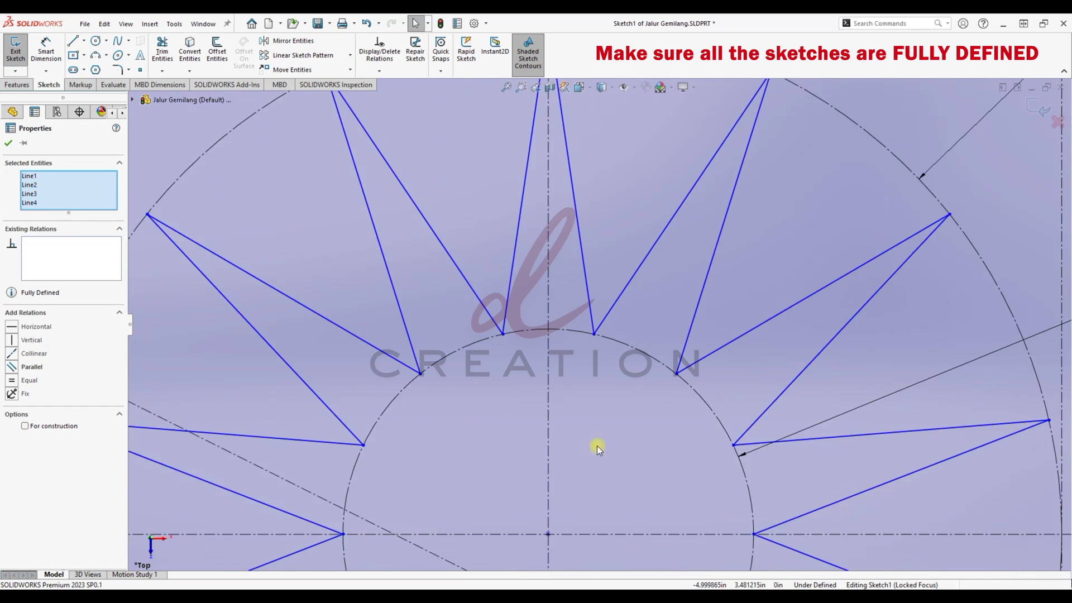
pyautogui.scroll(-2, 561, 501)
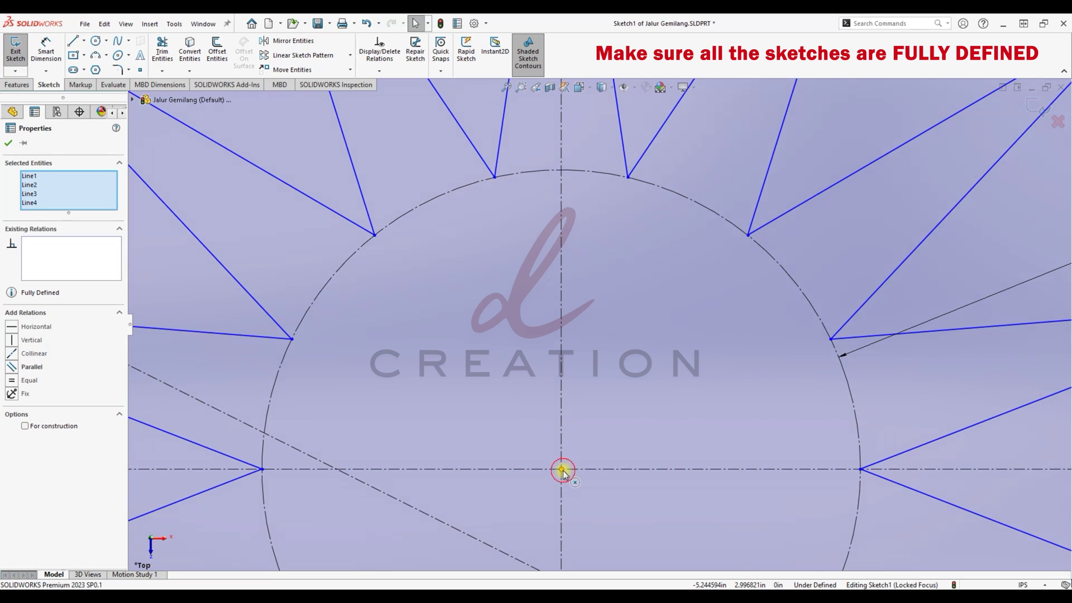
pyautogui.click(562, 470)
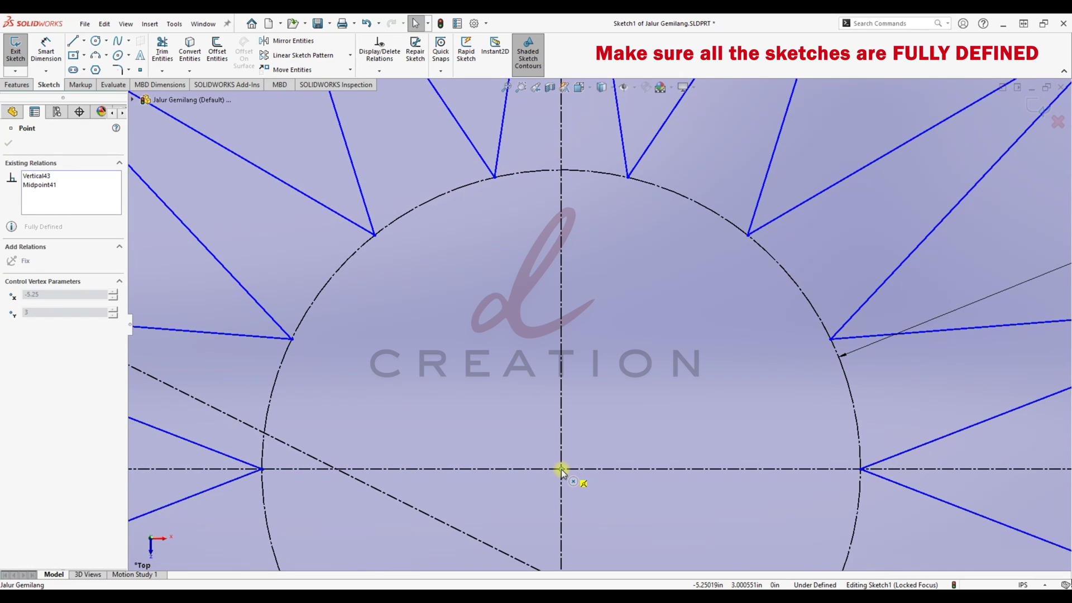
pyautogui.moveTo(561, 470); pyautogui.dragTo(561, 470)
pyautogui.scroll(9, 684, 462)
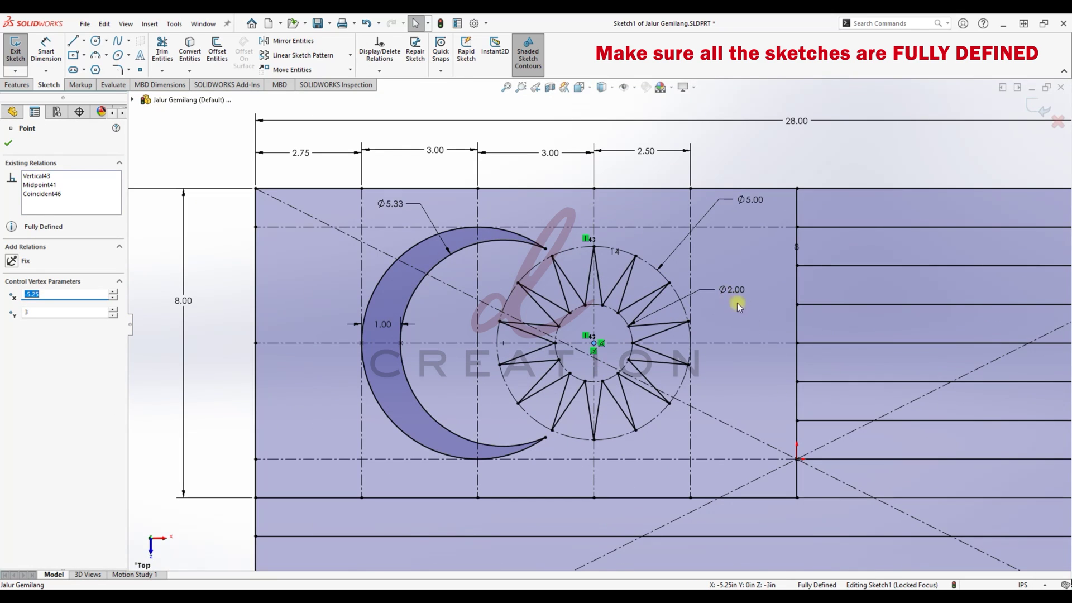
# - Clear the selection and exit the completed flag sketch
pyautogui.click(737, 302)
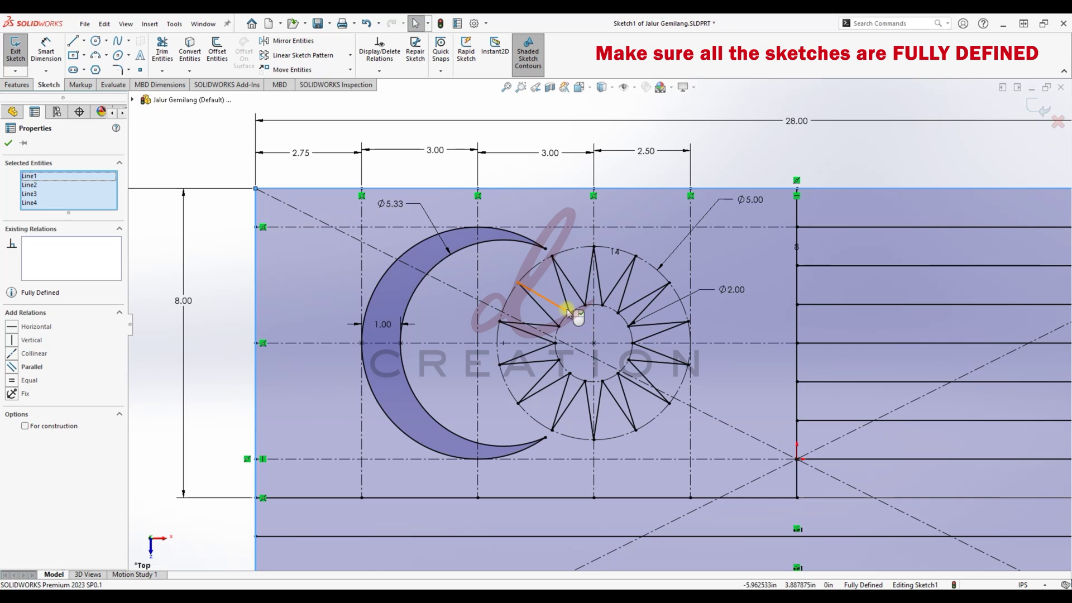
pyautogui.scroll(4, 567, 313)
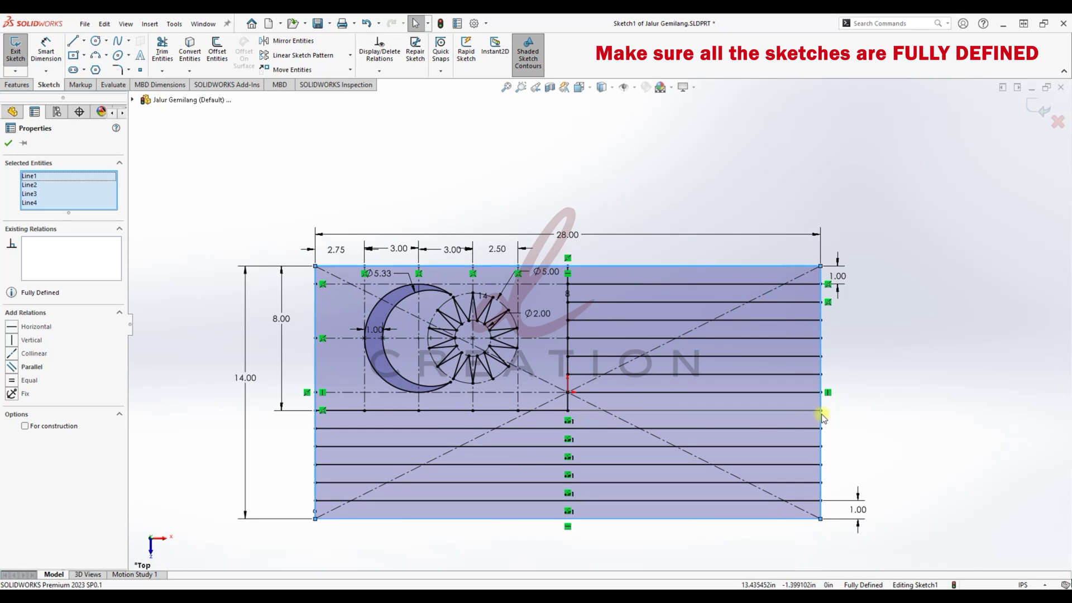
pyautogui.click(844, 211)
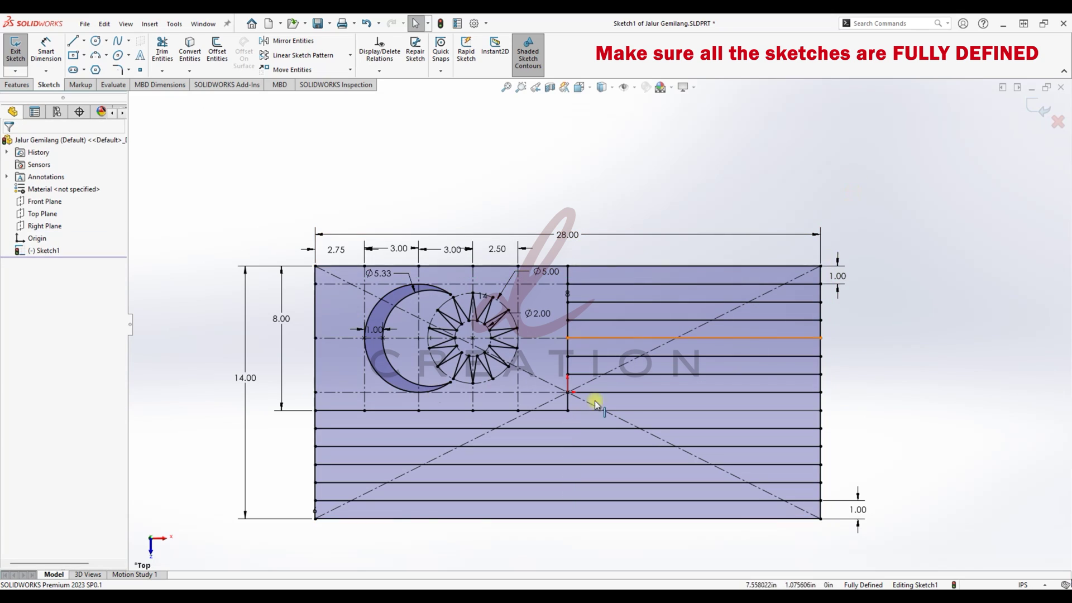
pyautogui.click(1028, 114)
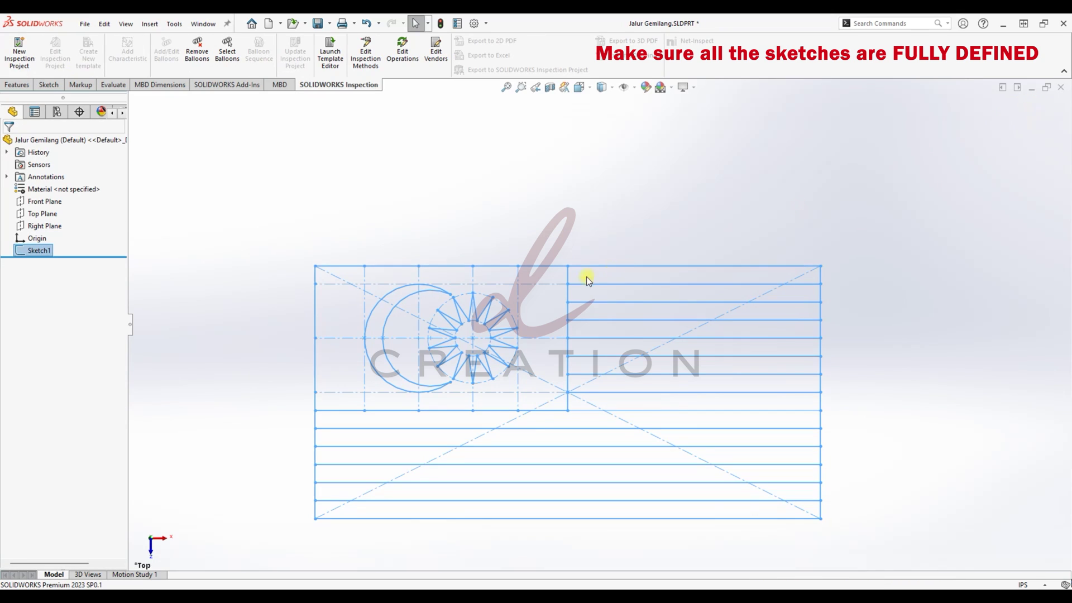